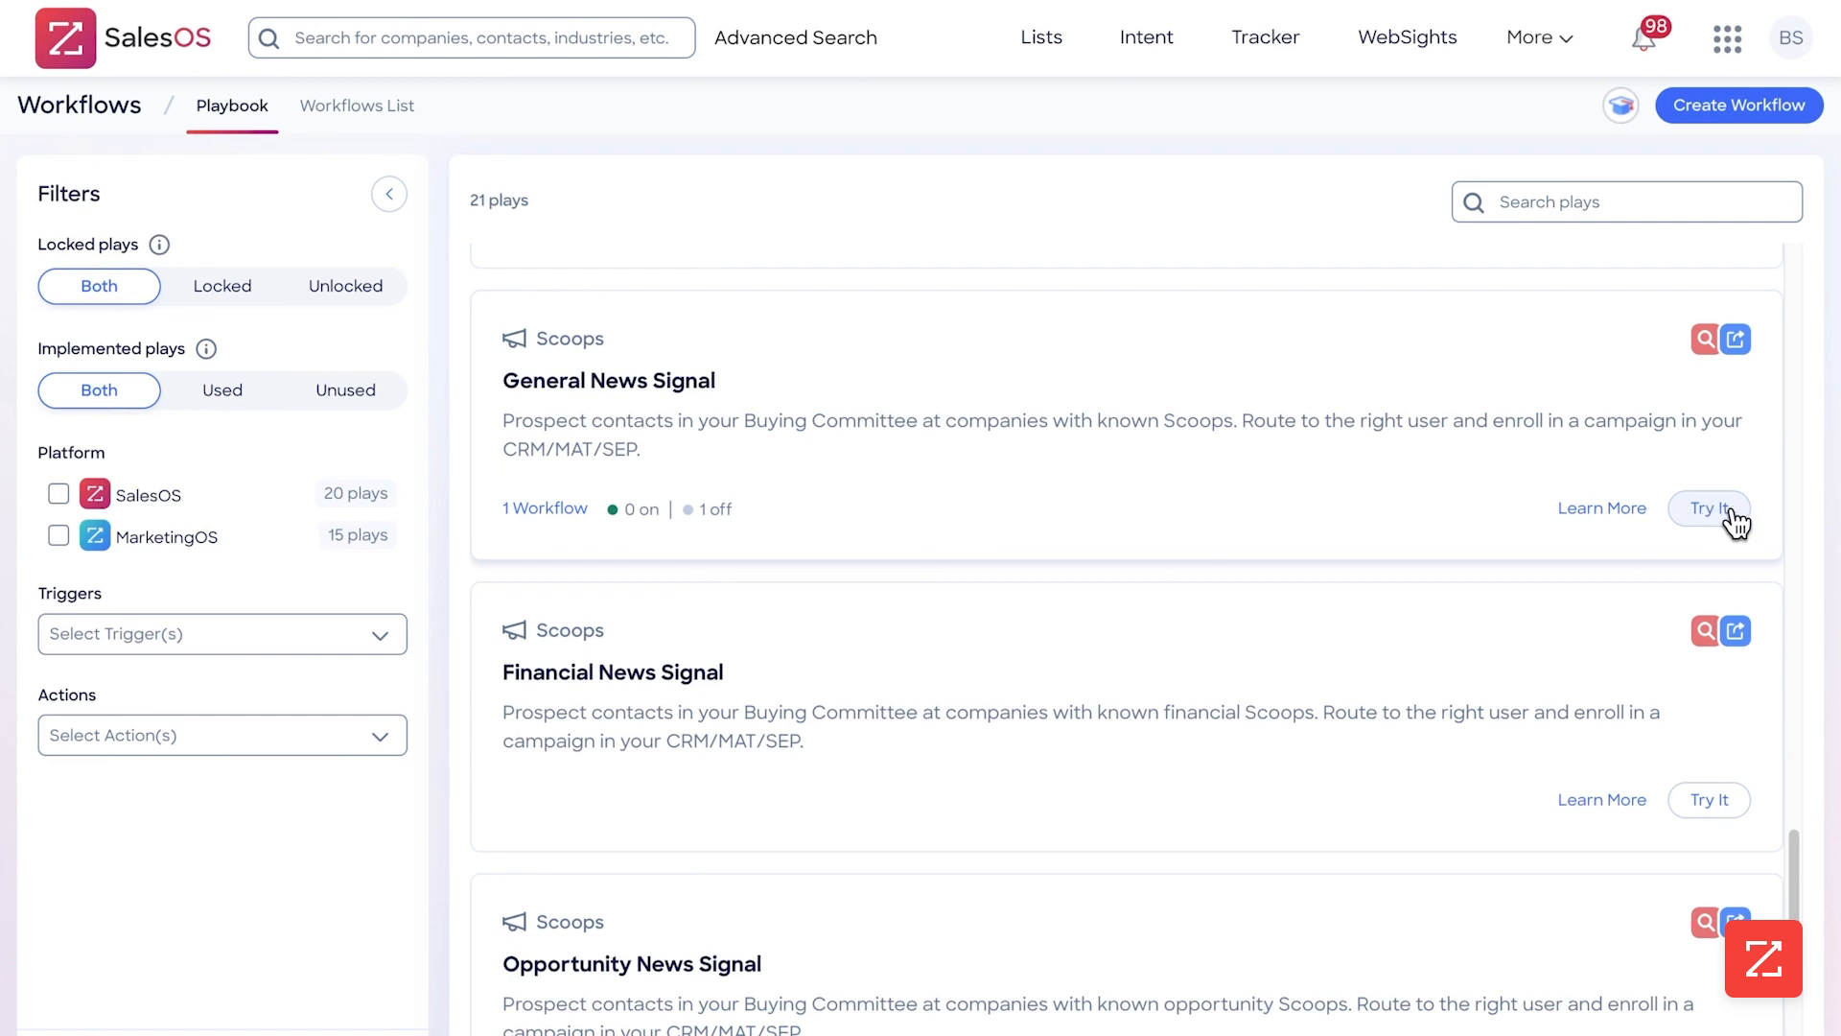
Start a workflow from the General News Signal play and exclude Award from the trigger's General Business Scoops
left_click(1716, 510)
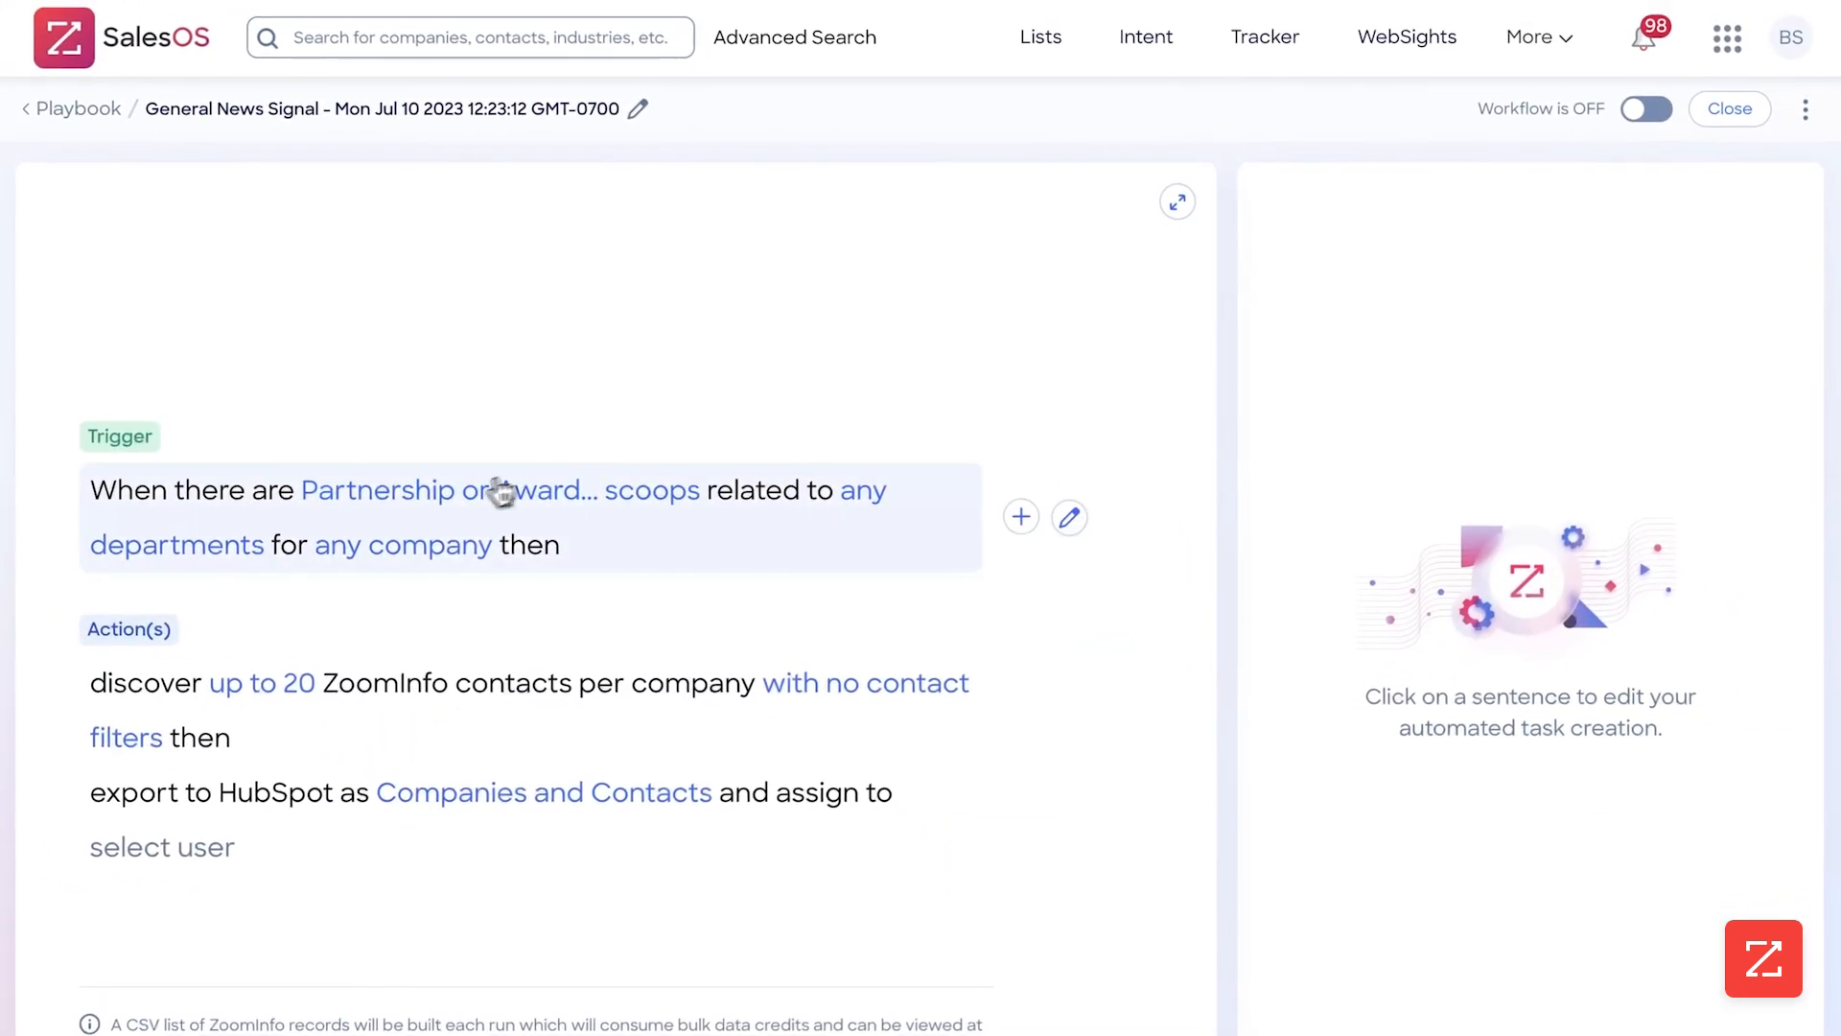
left_click(452, 496)
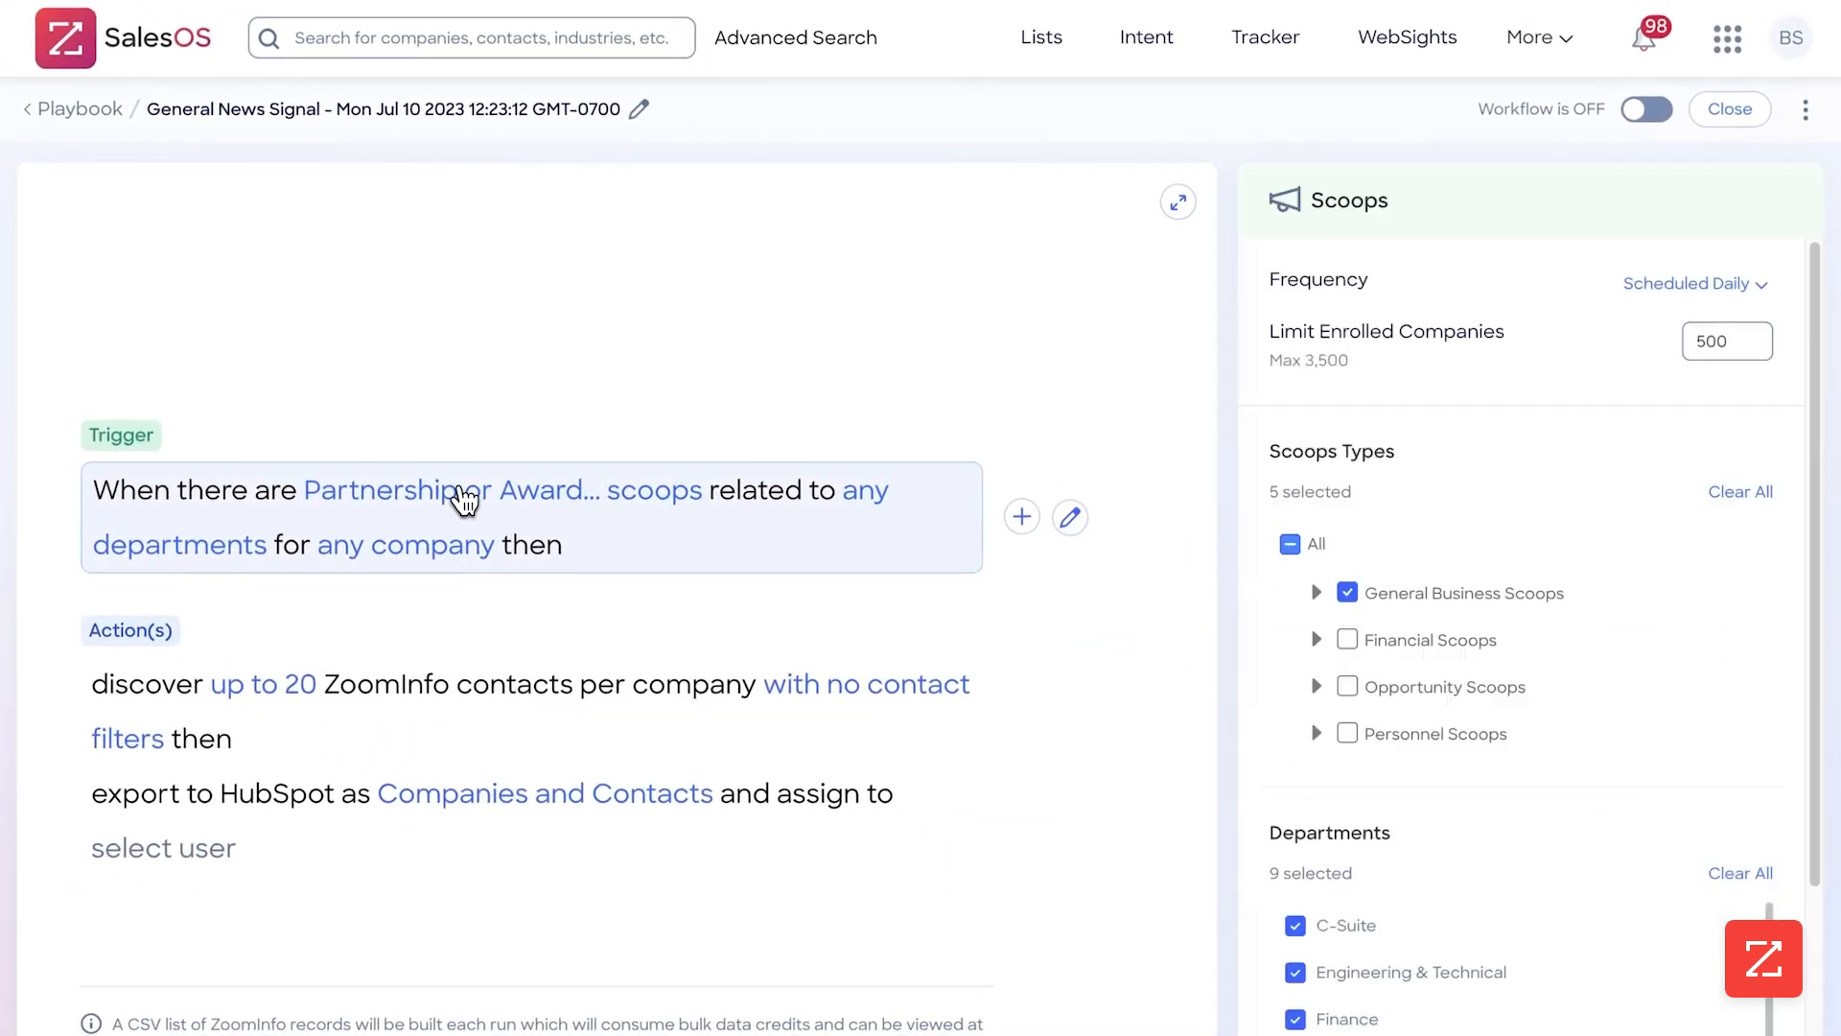
left_click(1315, 591)
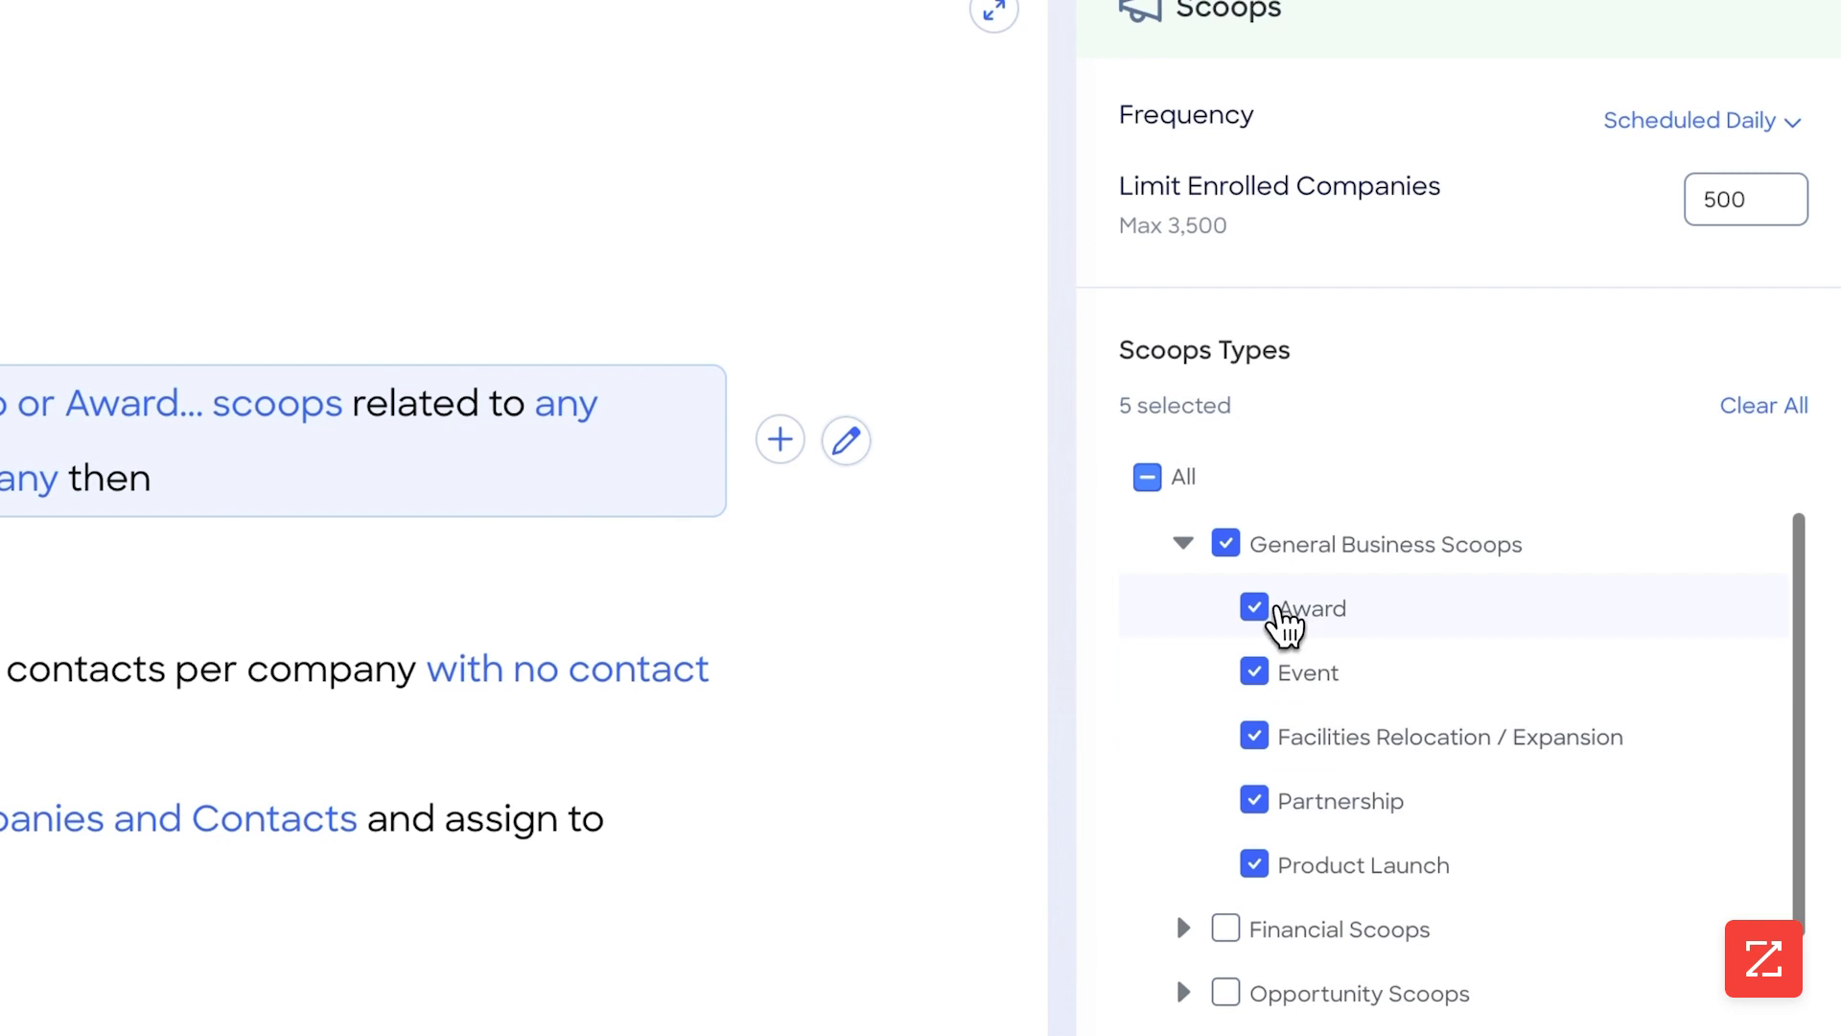
left_click(1255, 617)
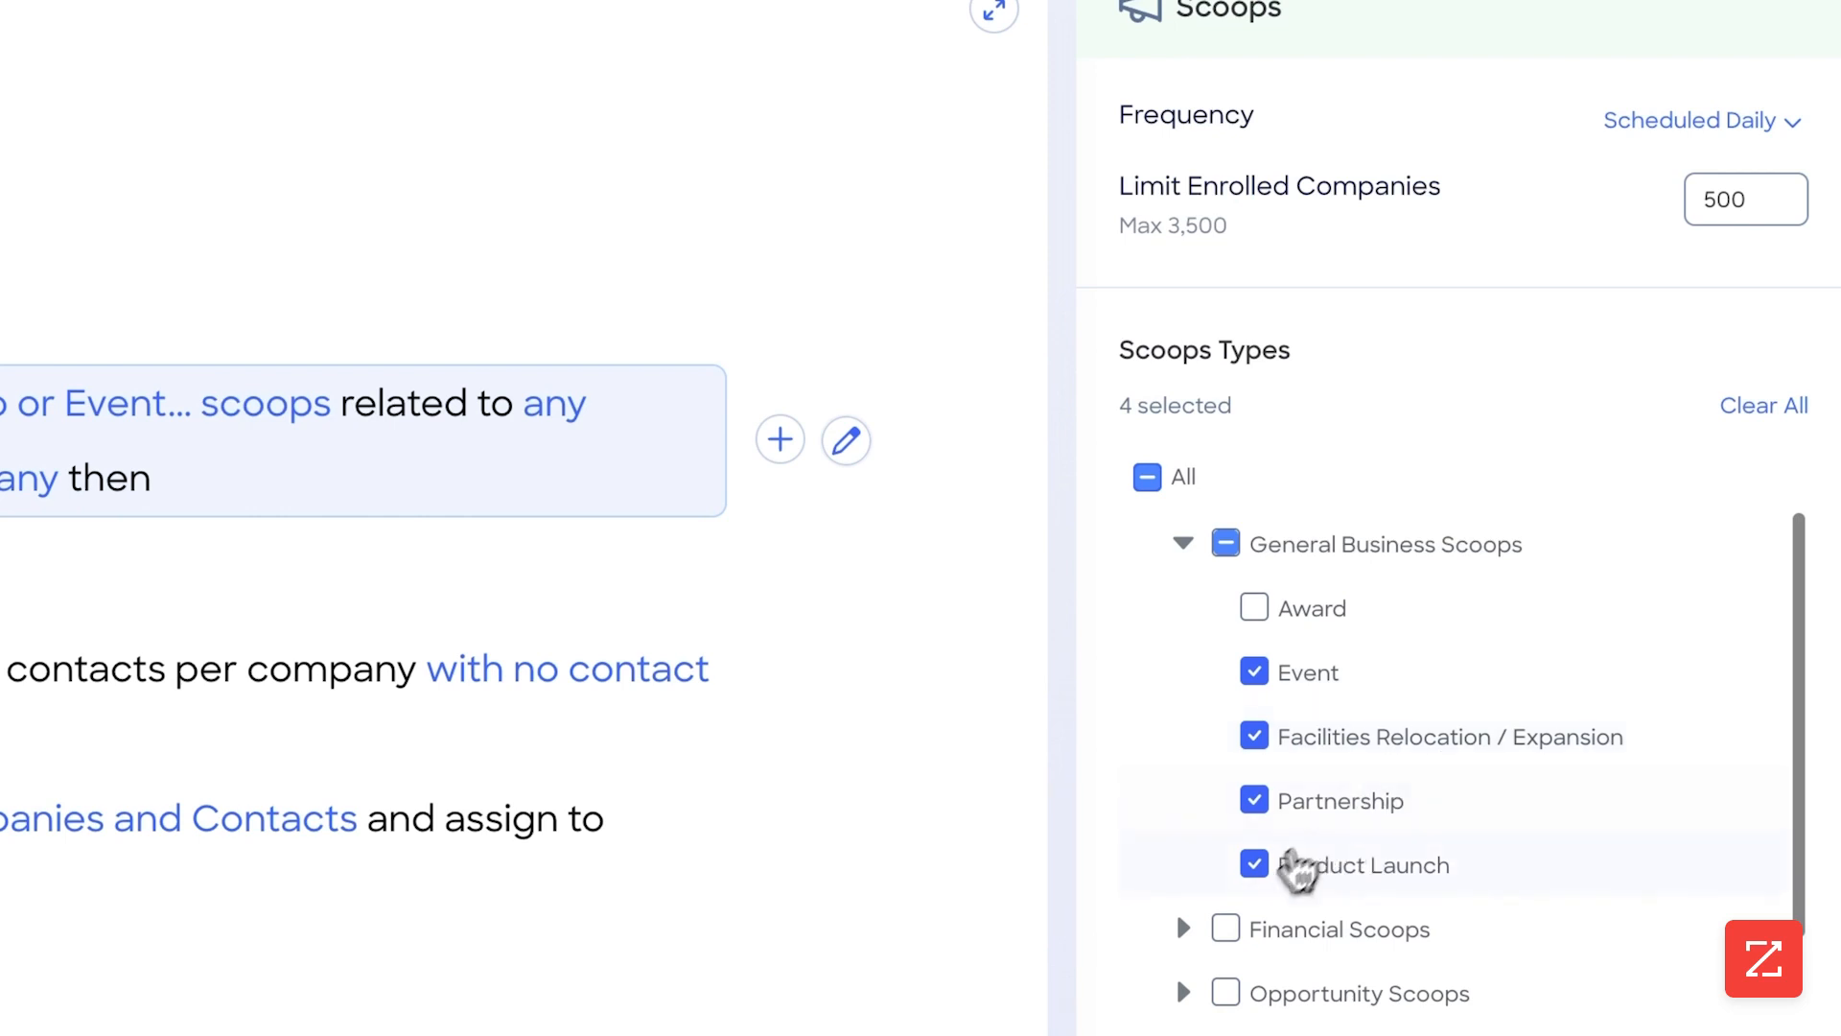
left_click(1183, 547)
Examine the departments available for the scoops trigger
scroll(1227, 623, "down", 3)
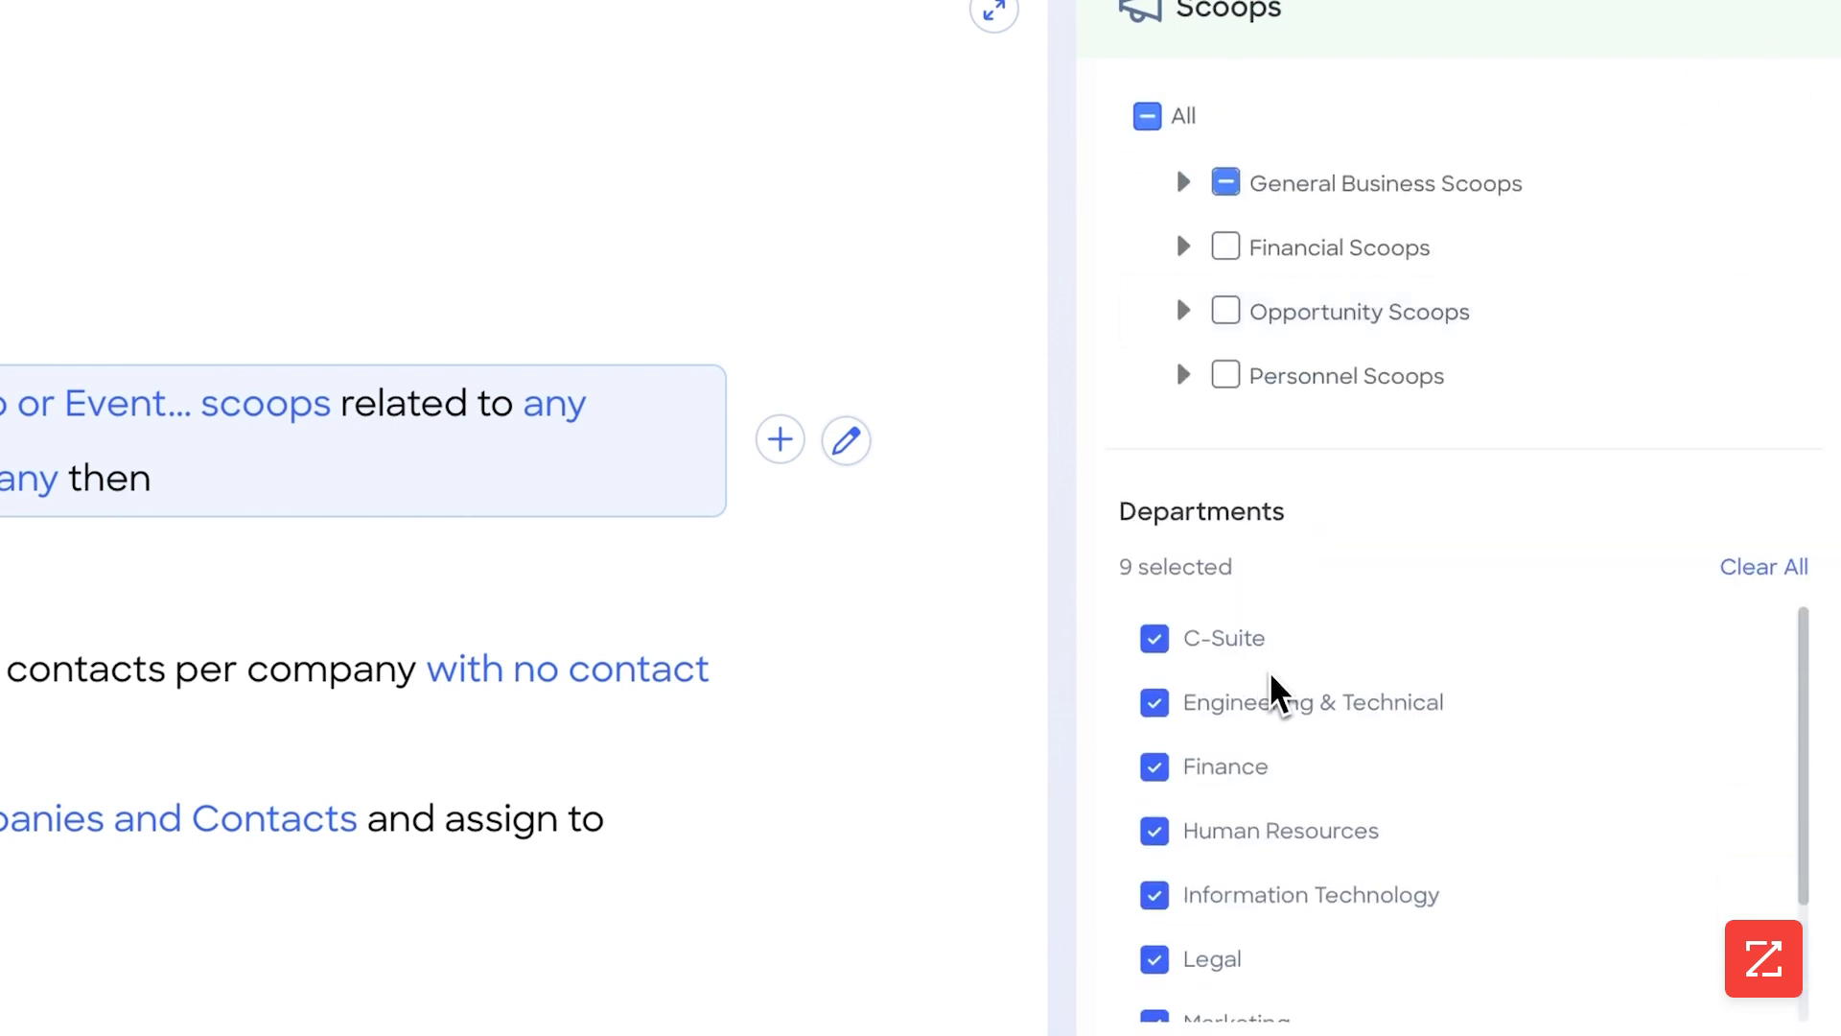
scroll(1309, 705, "down", 2)
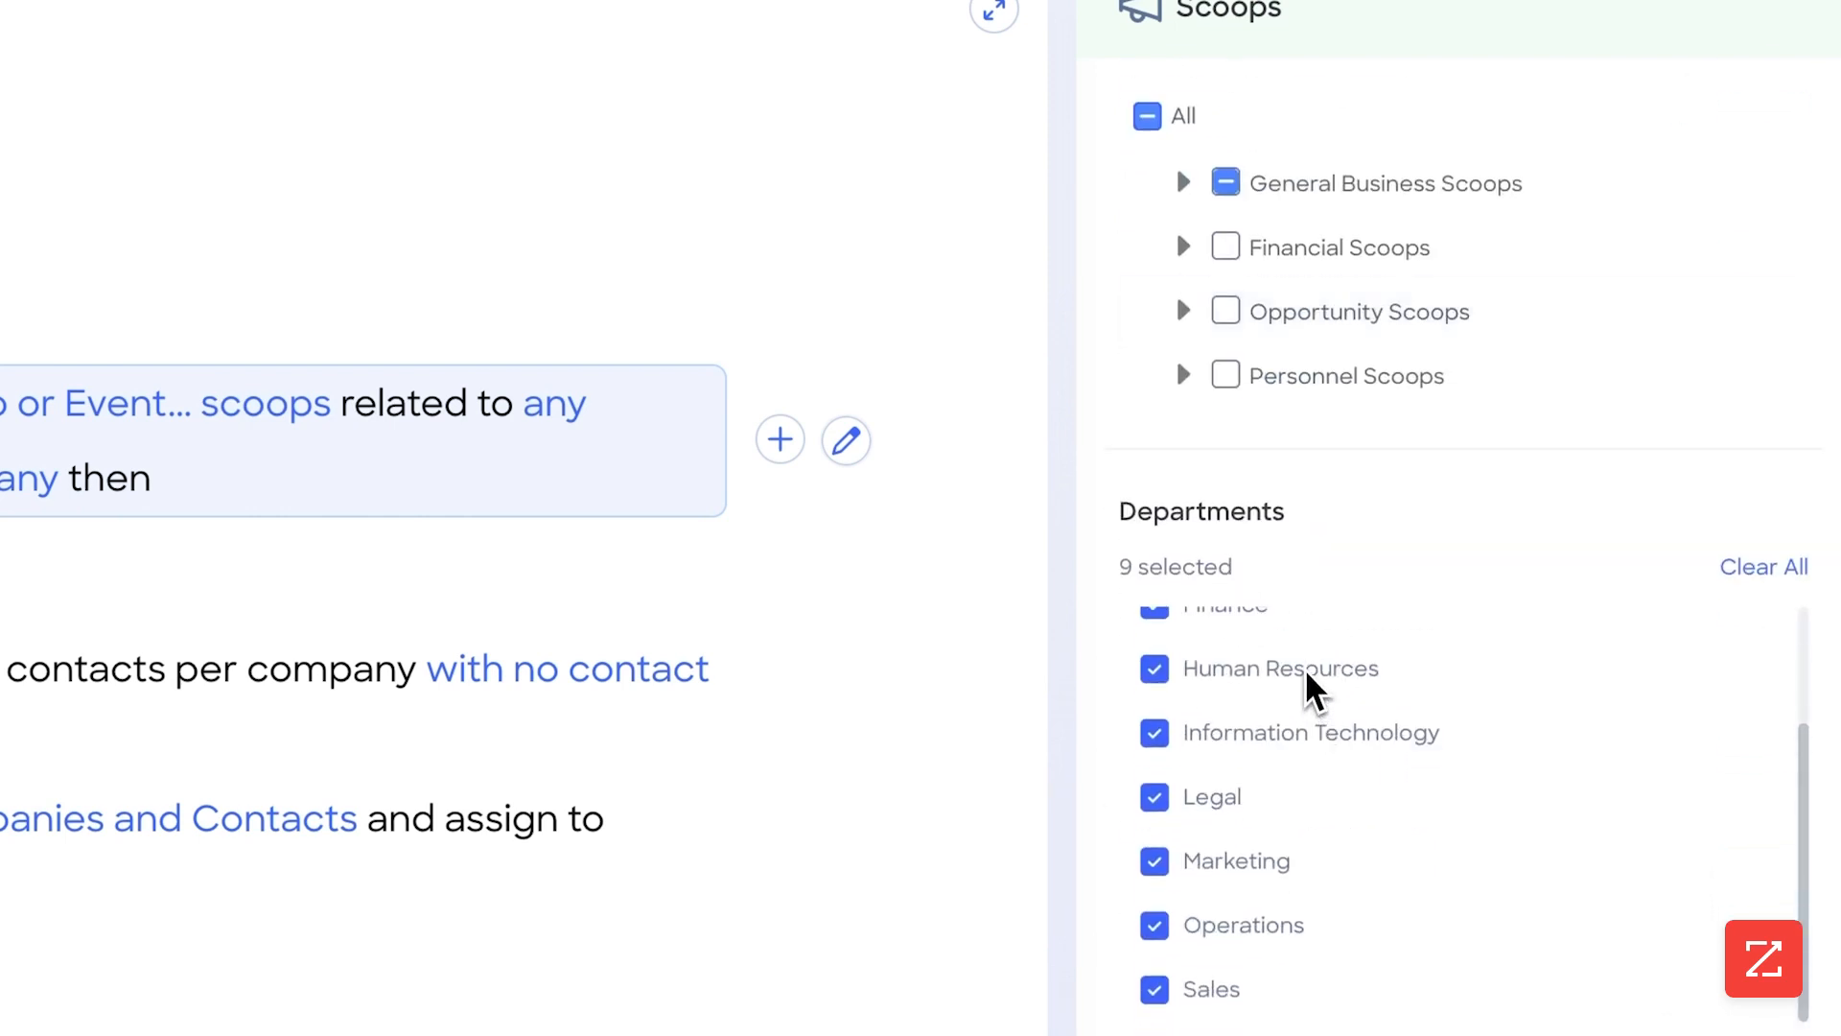
scroll(1294, 672, "up", 1)
scroll(1309, 691, "down", 1)
scroll(1302, 777, "up", 2)
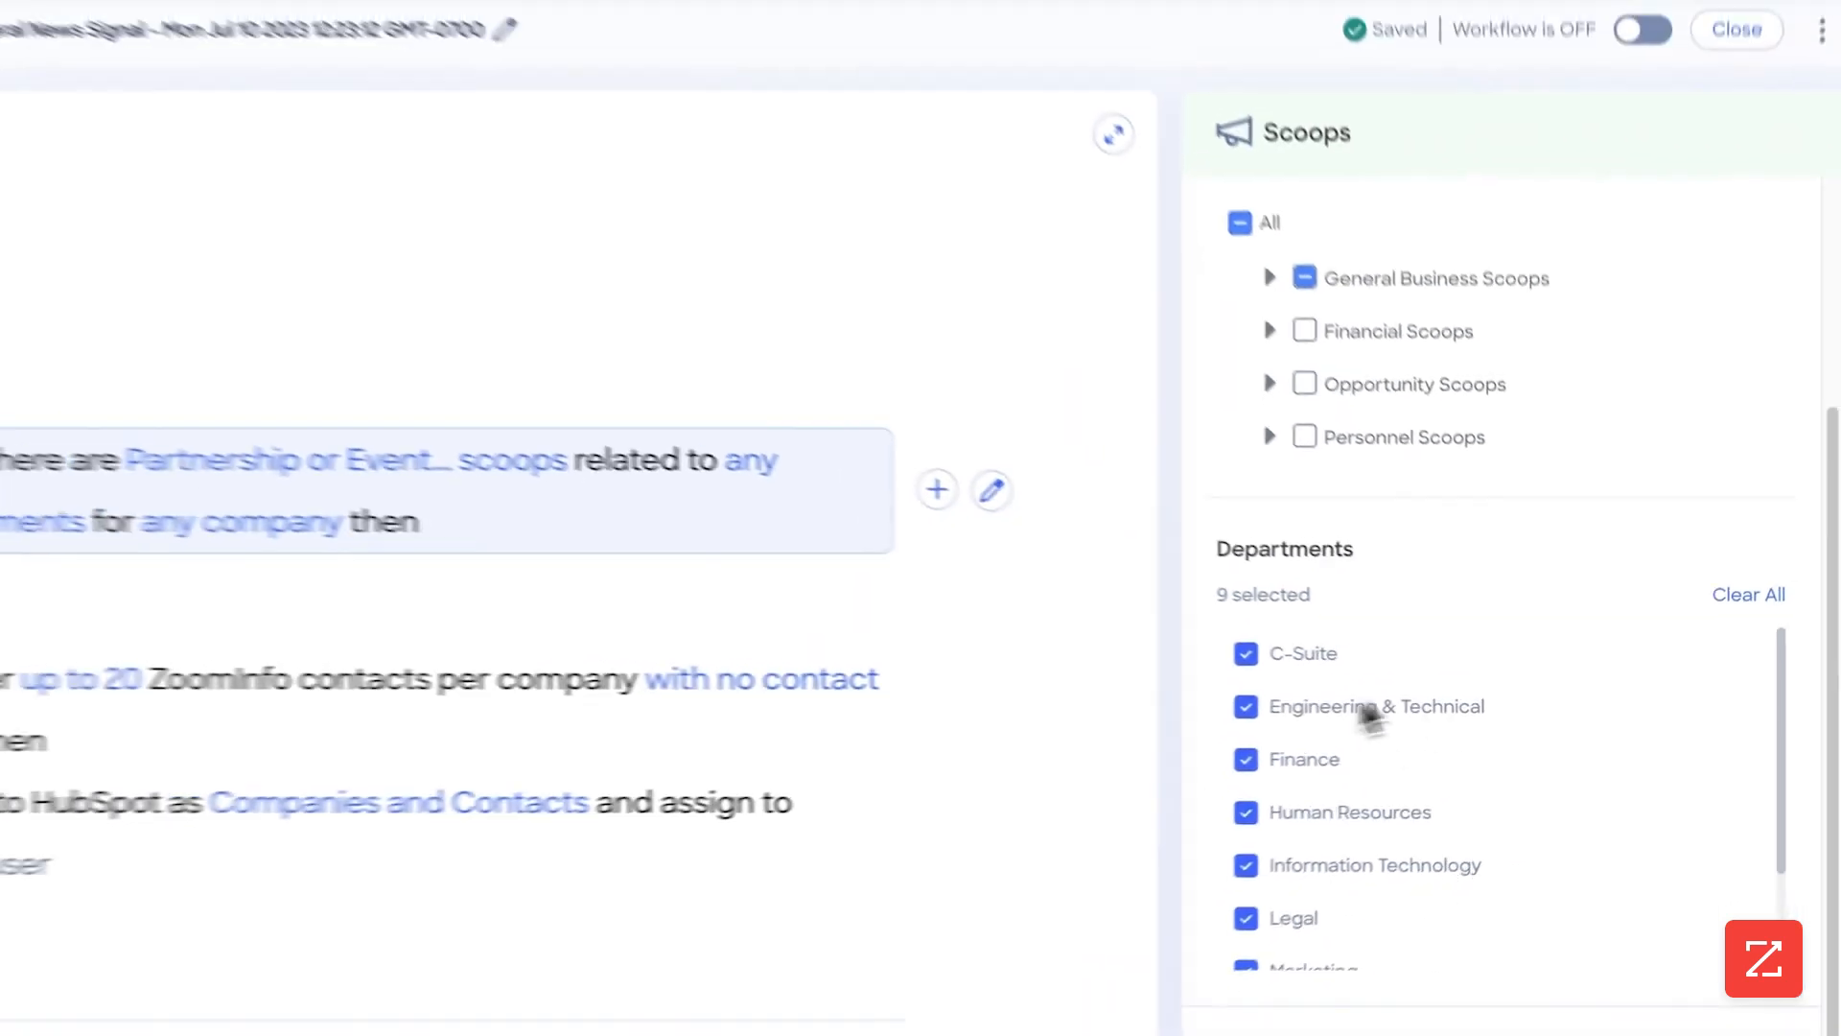
scroll(1400, 748, "down", 2)
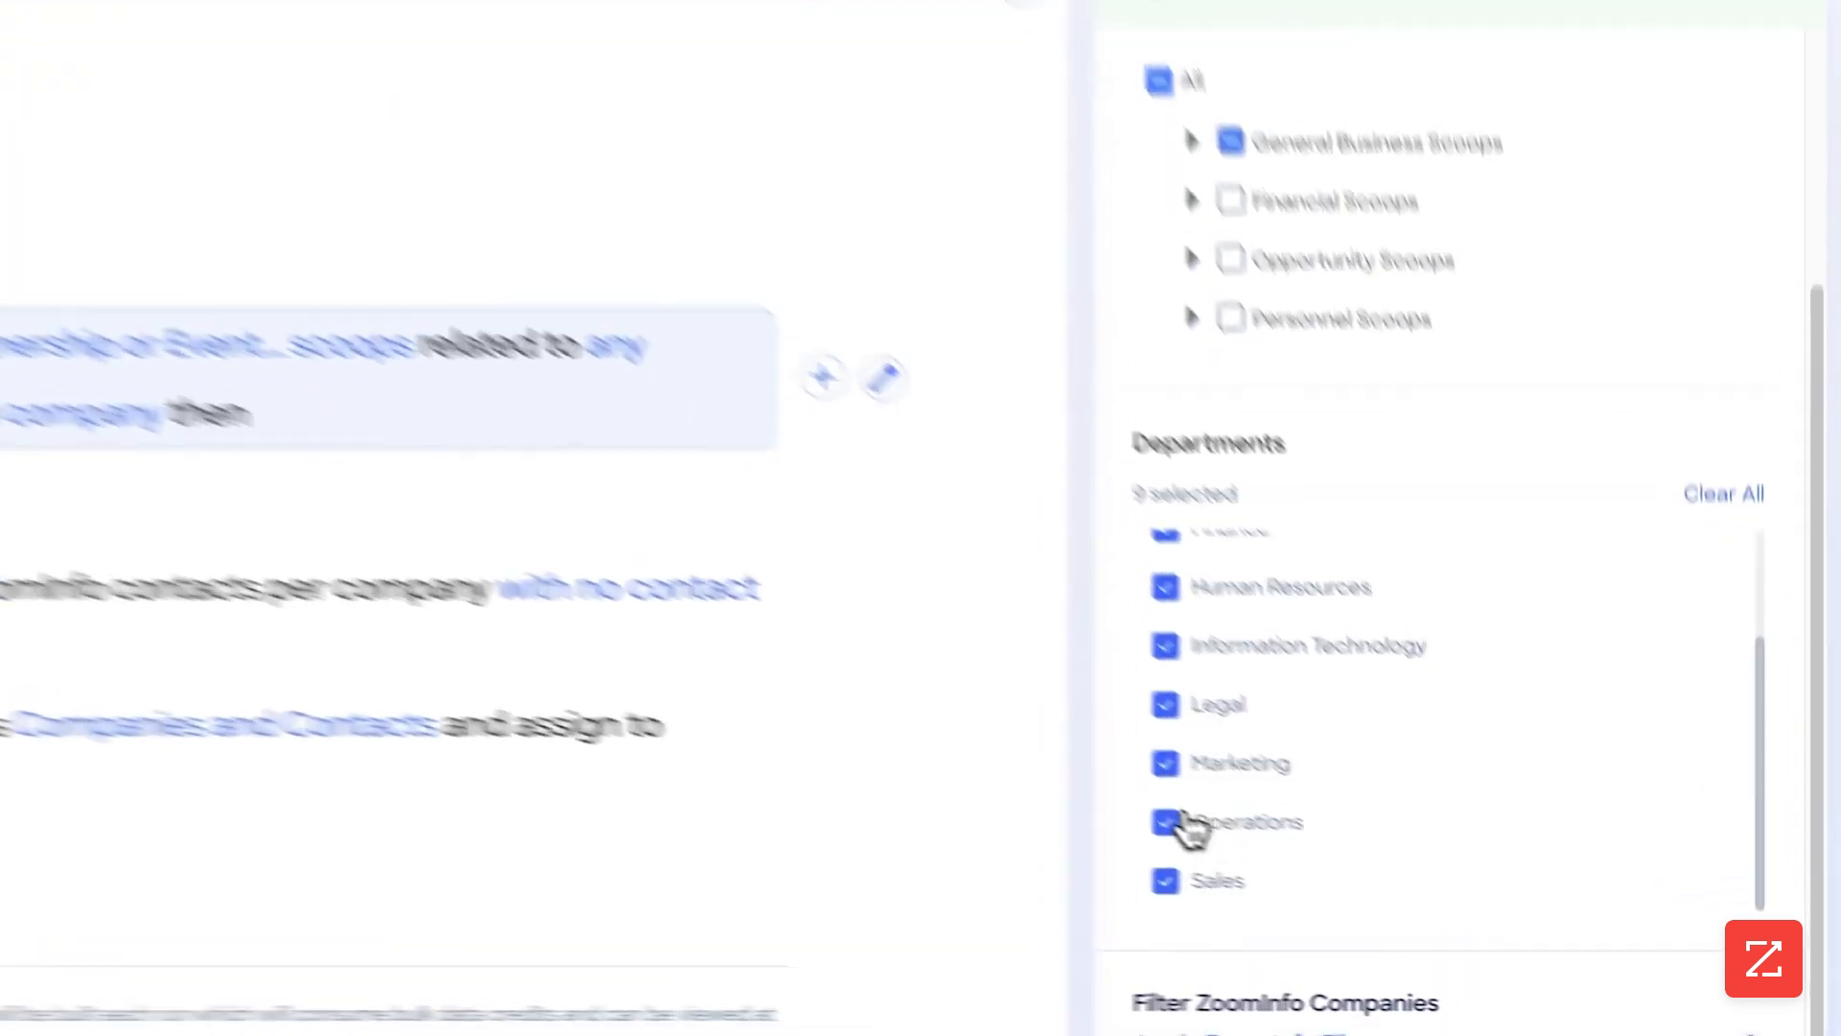
left_click(1187, 826)
left_click(1187, 827)
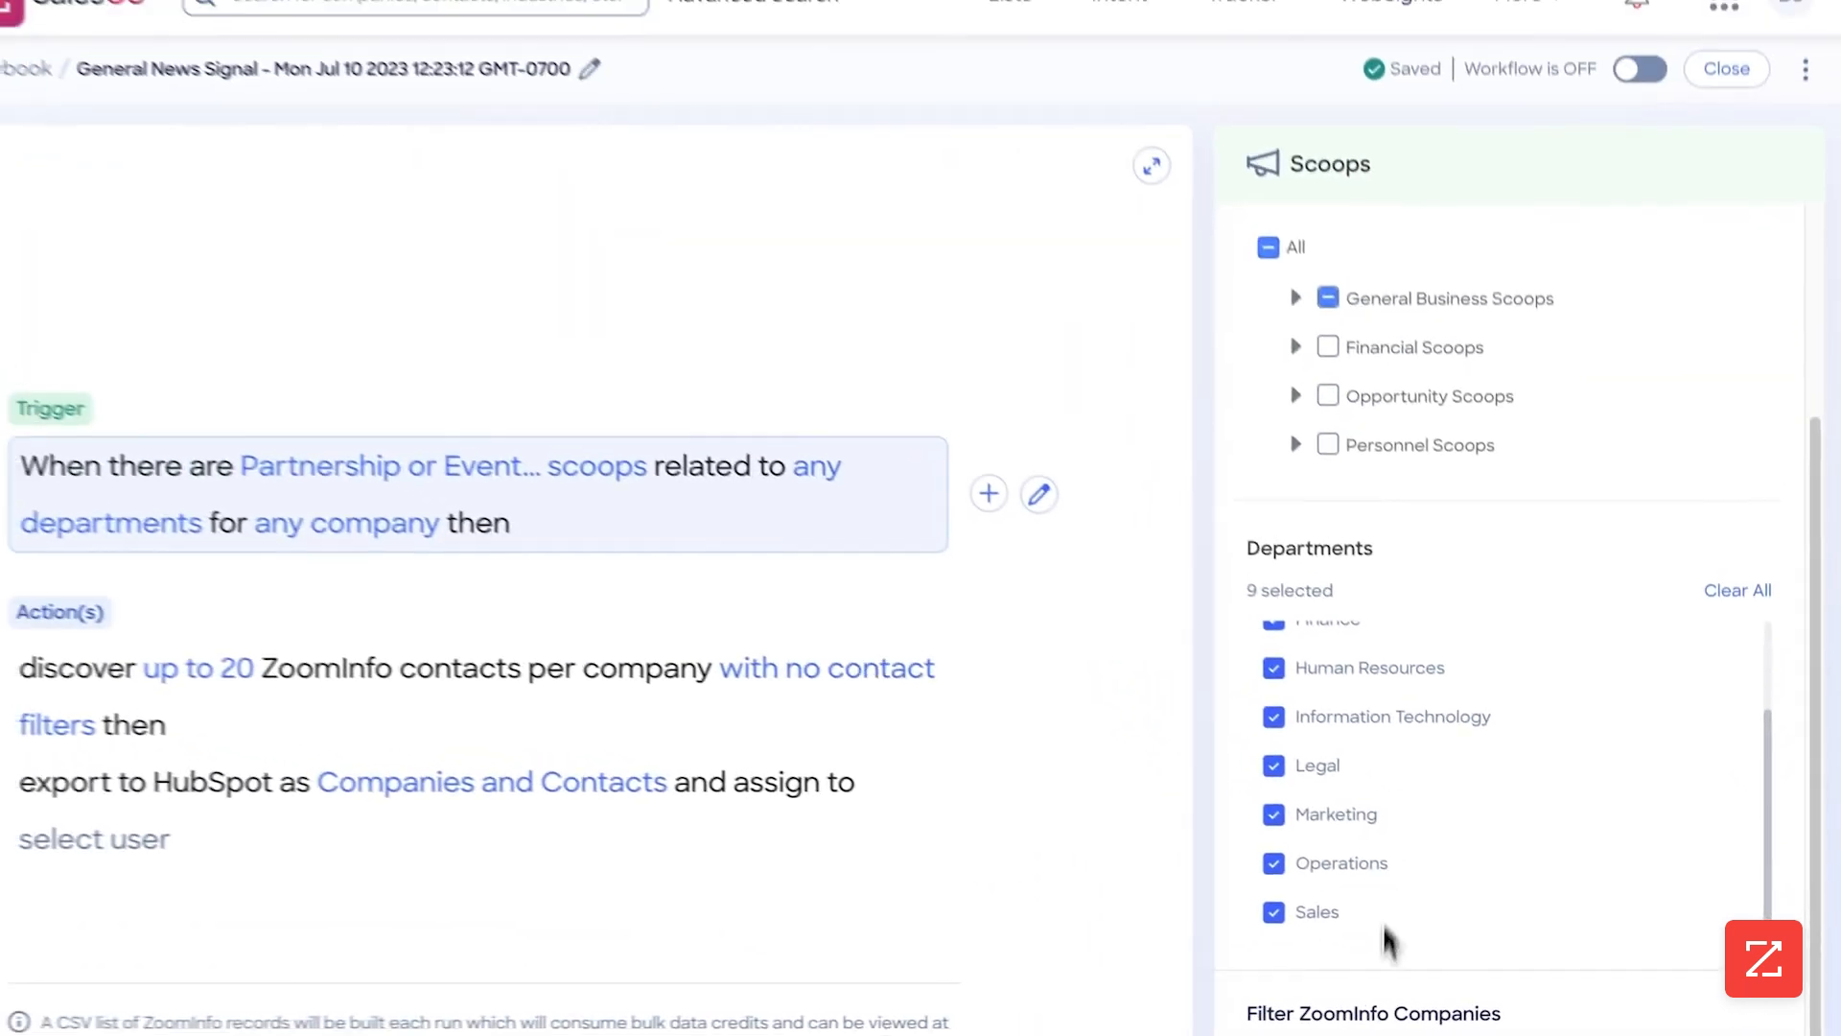
Open the trigger's ZoomInfo company filters and restrict the company industry to Software
left_click(1385, 1013)
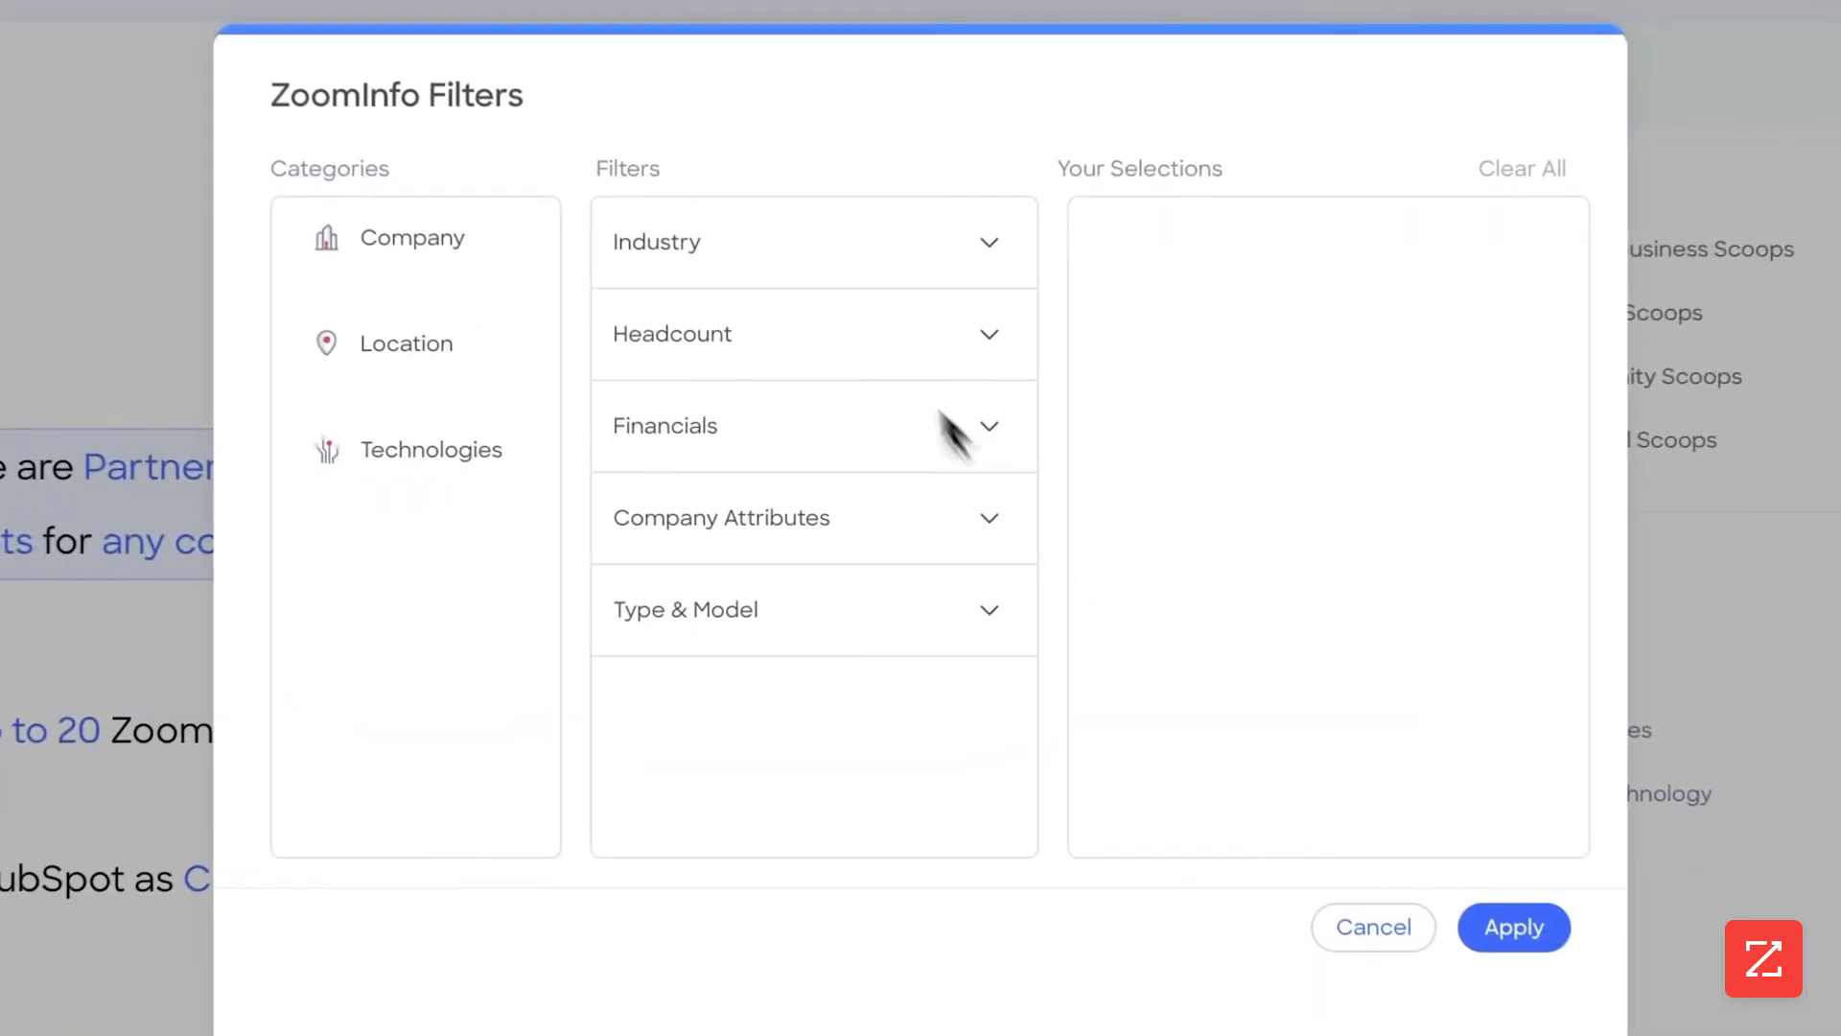
left_click(884, 274)
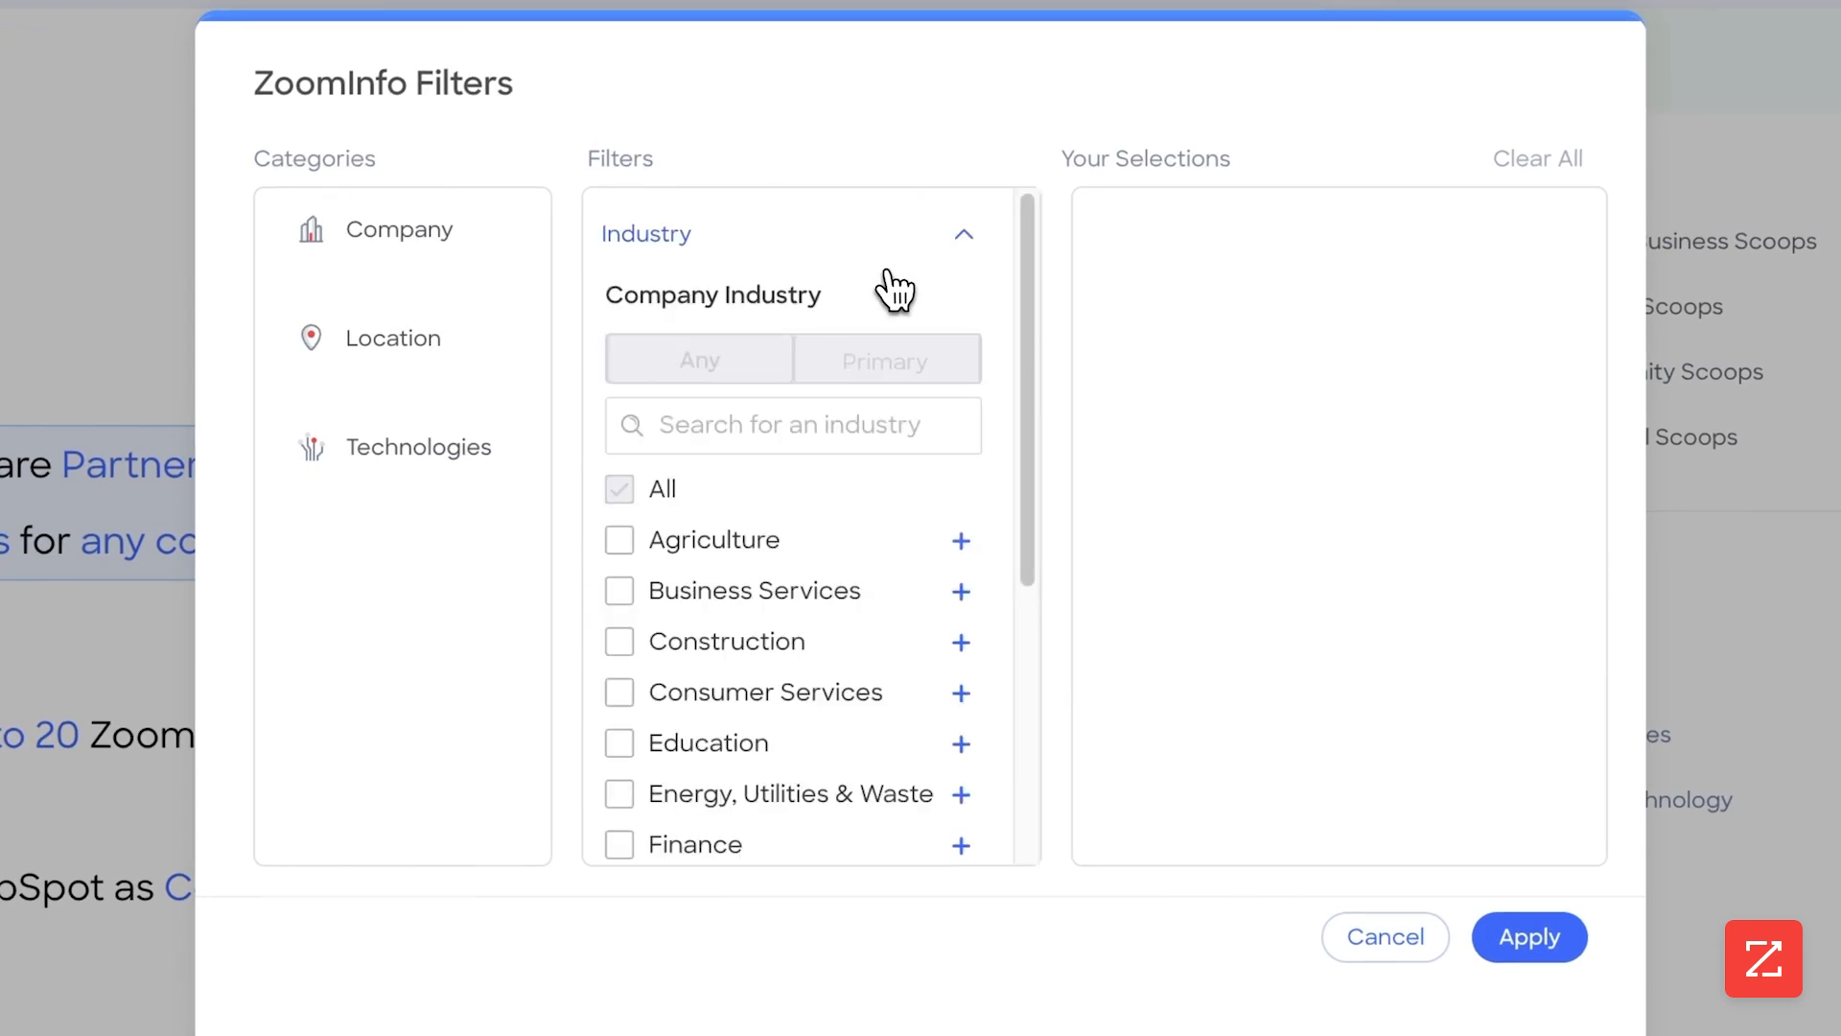
scroll(872, 411, "down", 5)
left_click(707, 473)
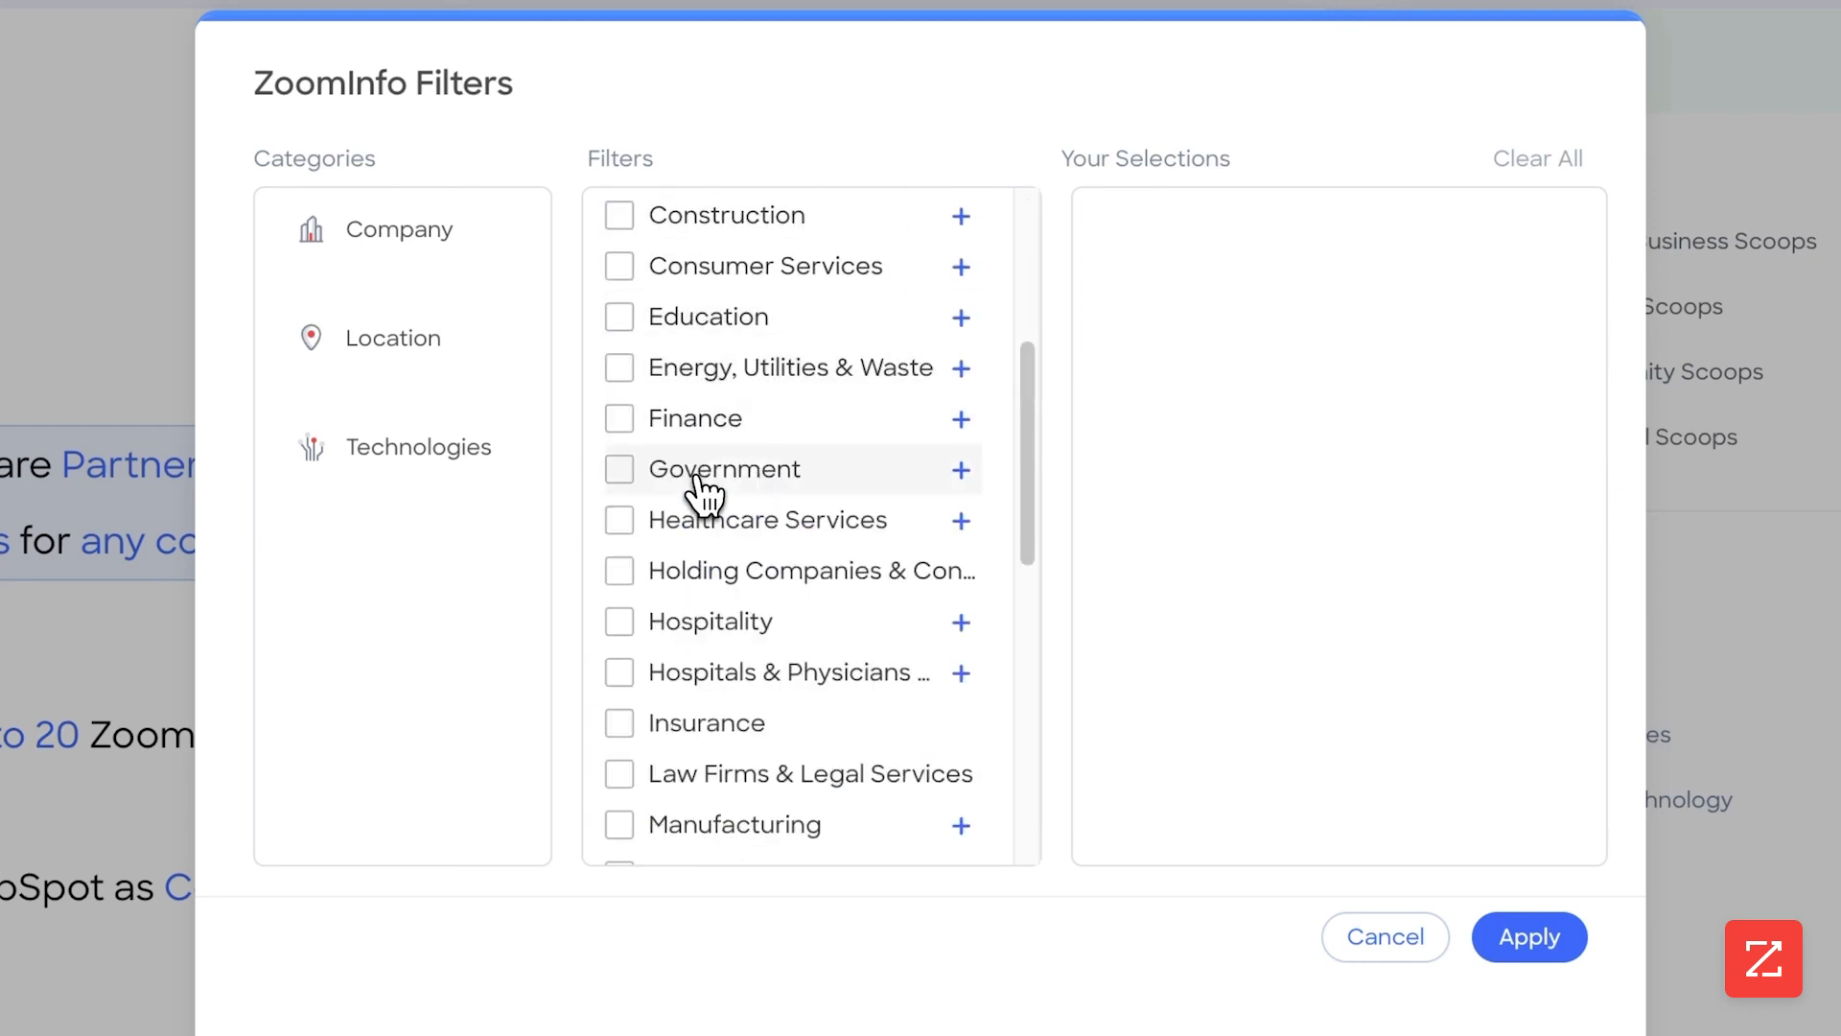
scroll(703, 494, "down", 5)
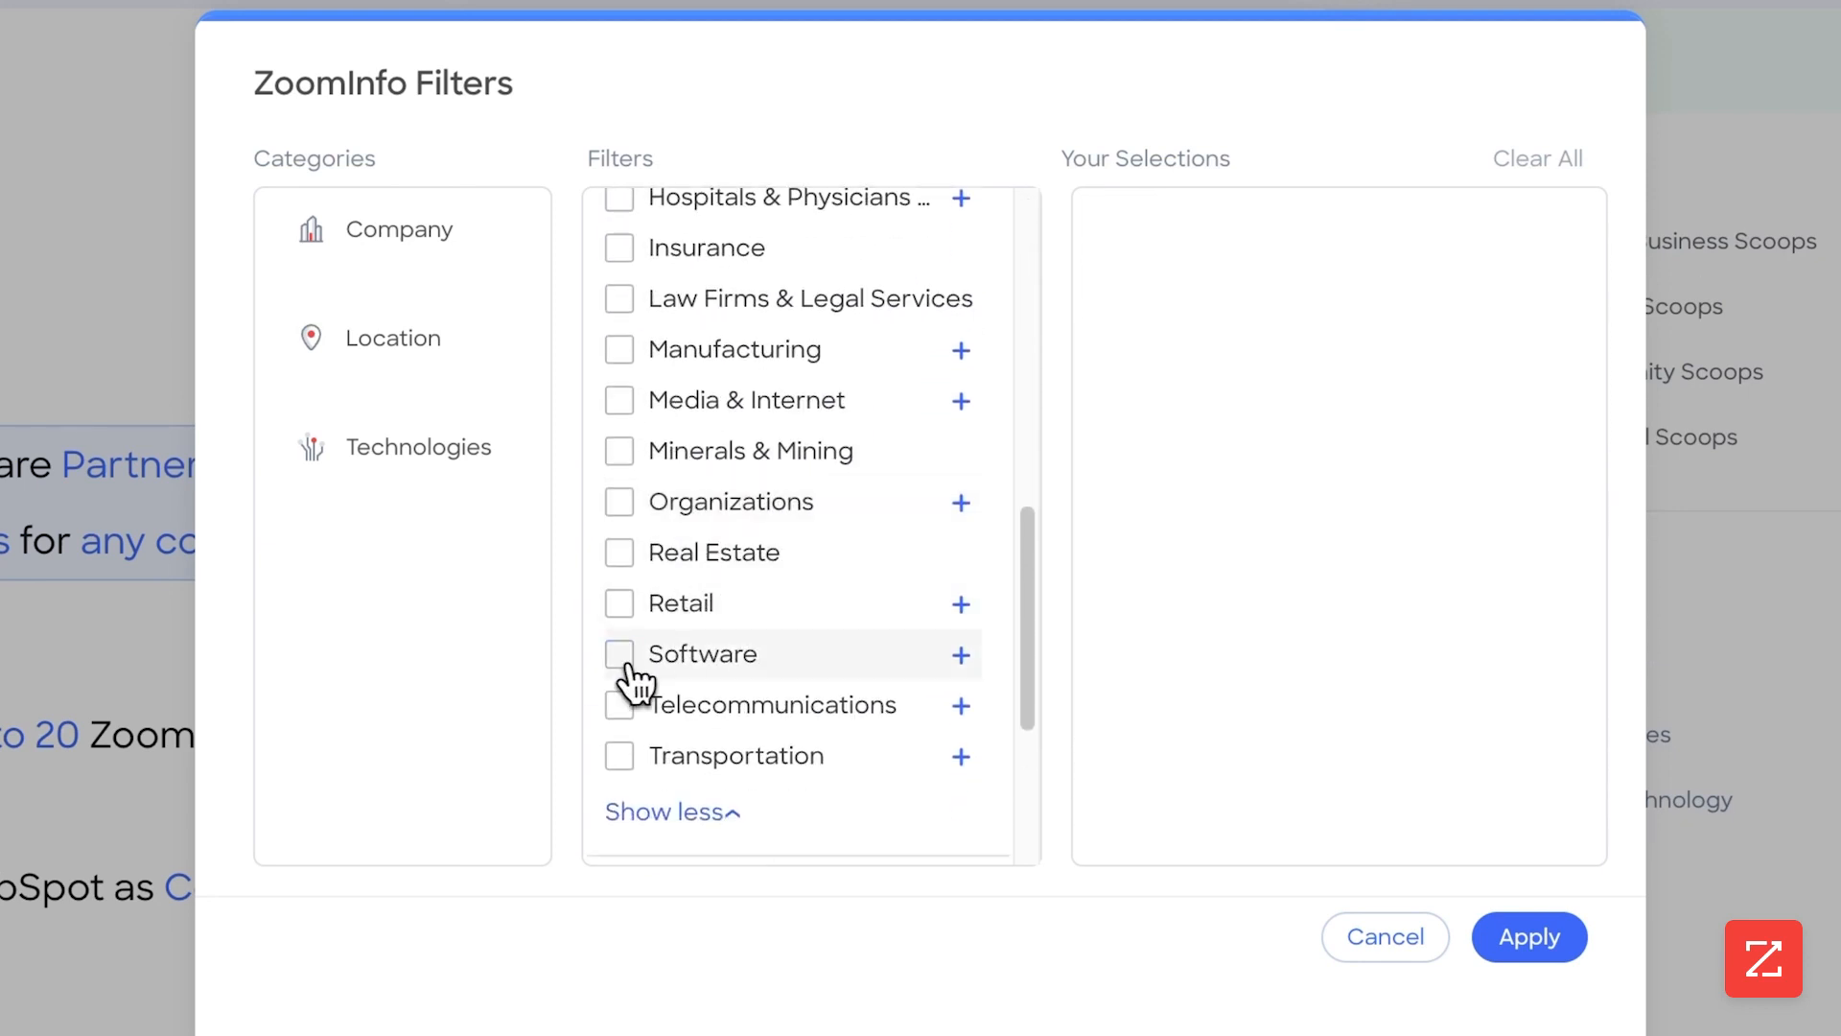
left_click(621, 662)
Set the company filter's employee count range to a minimum of 250 and a maximum of 1K
scroll(712, 633, "down", 4)
left_click(756, 561)
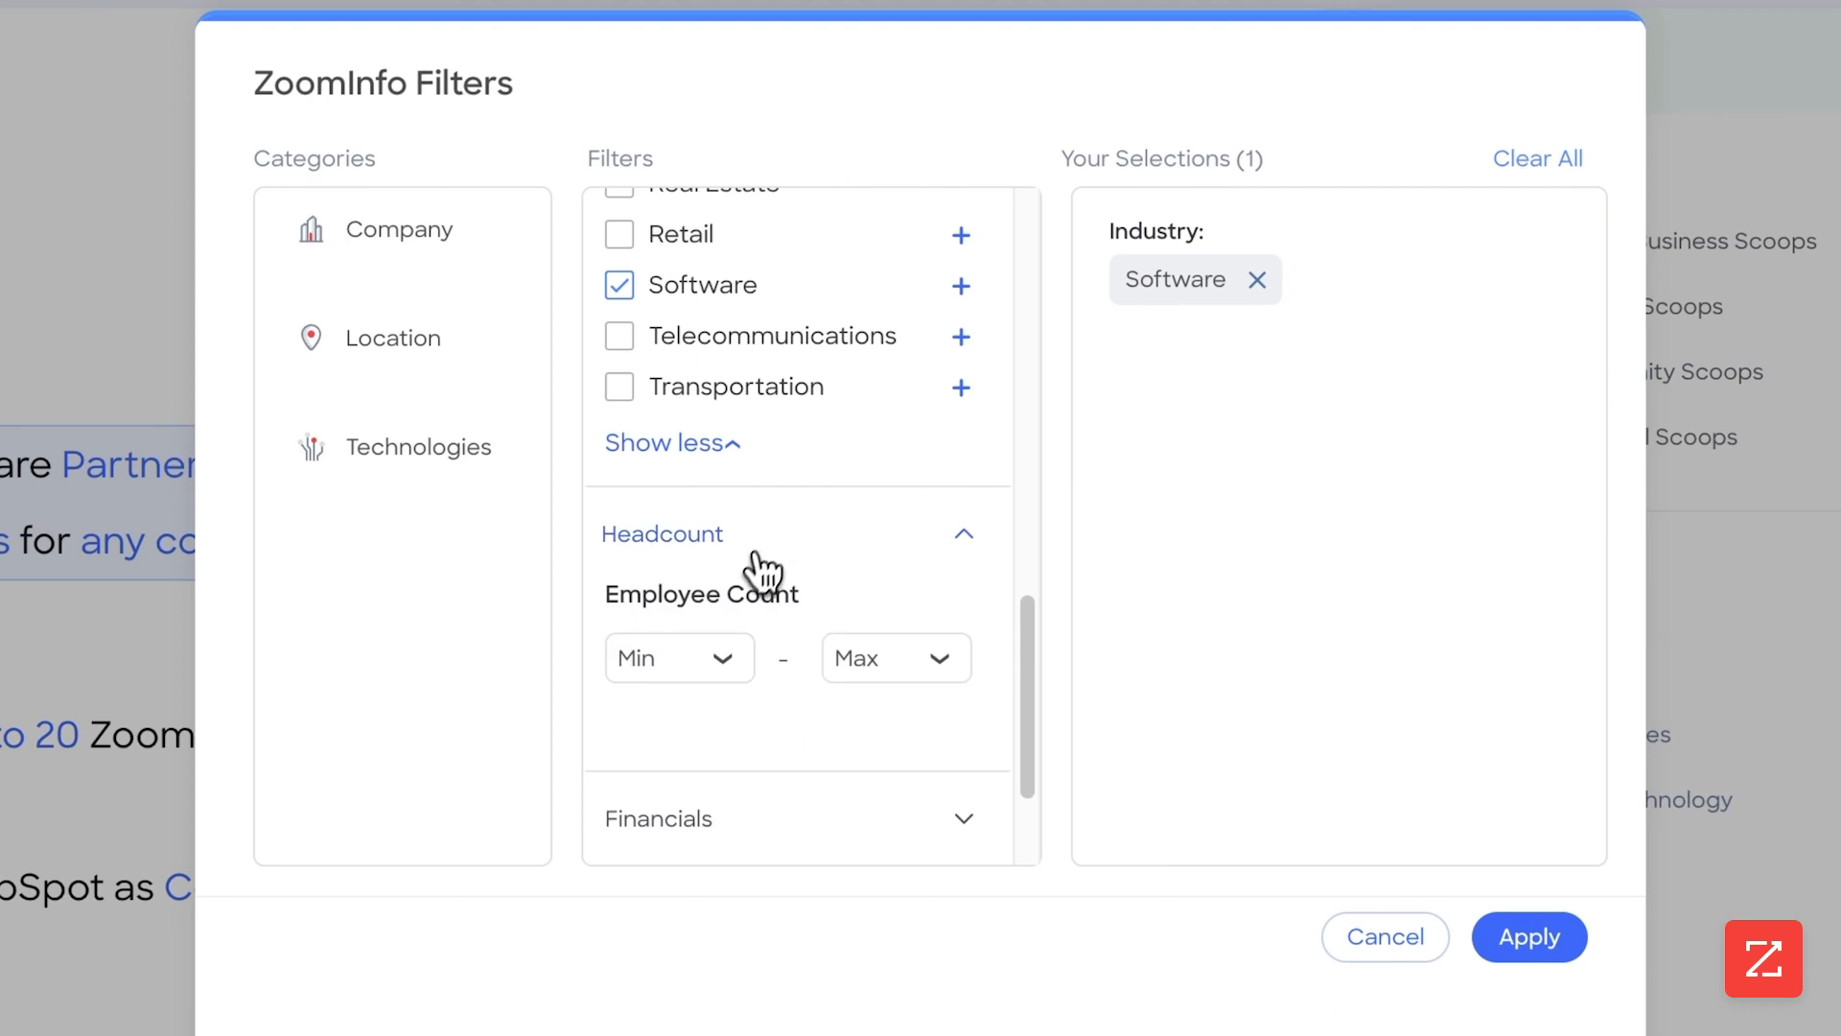
scroll(757, 575, "down", 2)
left_click(731, 472)
scroll(706, 614, "down", 3)
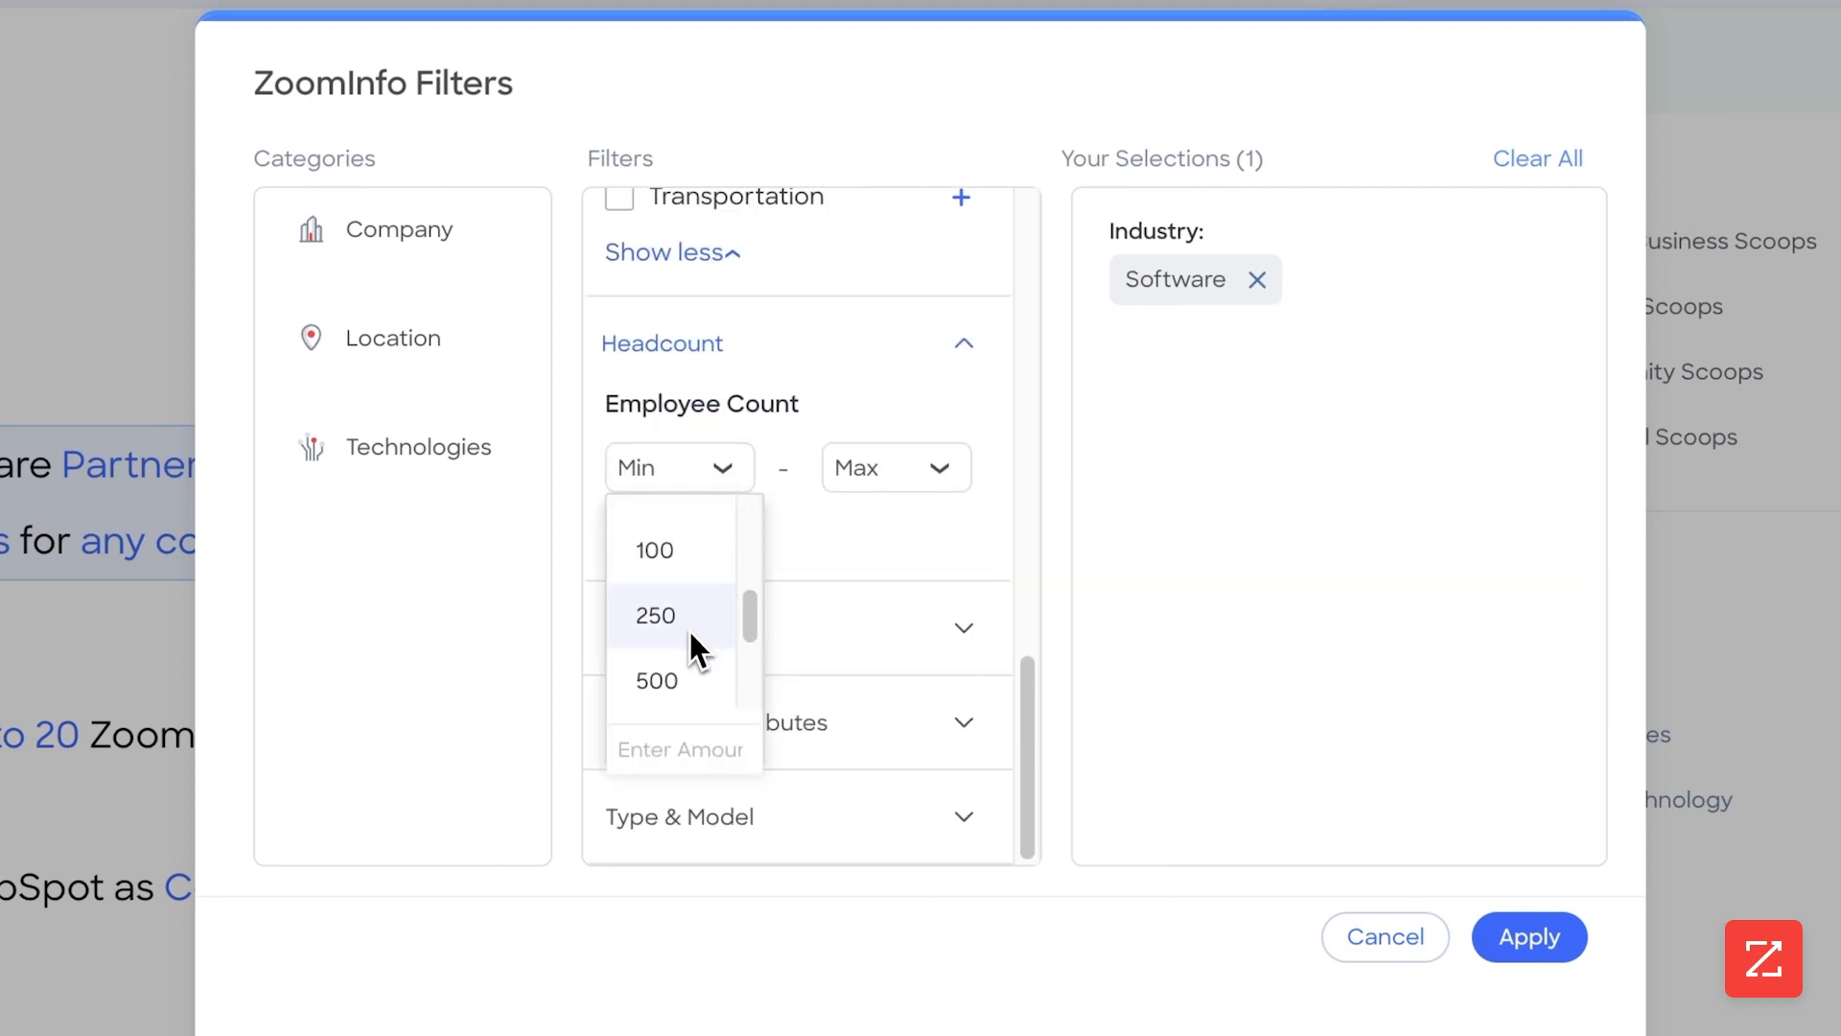
left_click(691, 632)
left_click(900, 483)
scroll(887, 613, "down", 3)
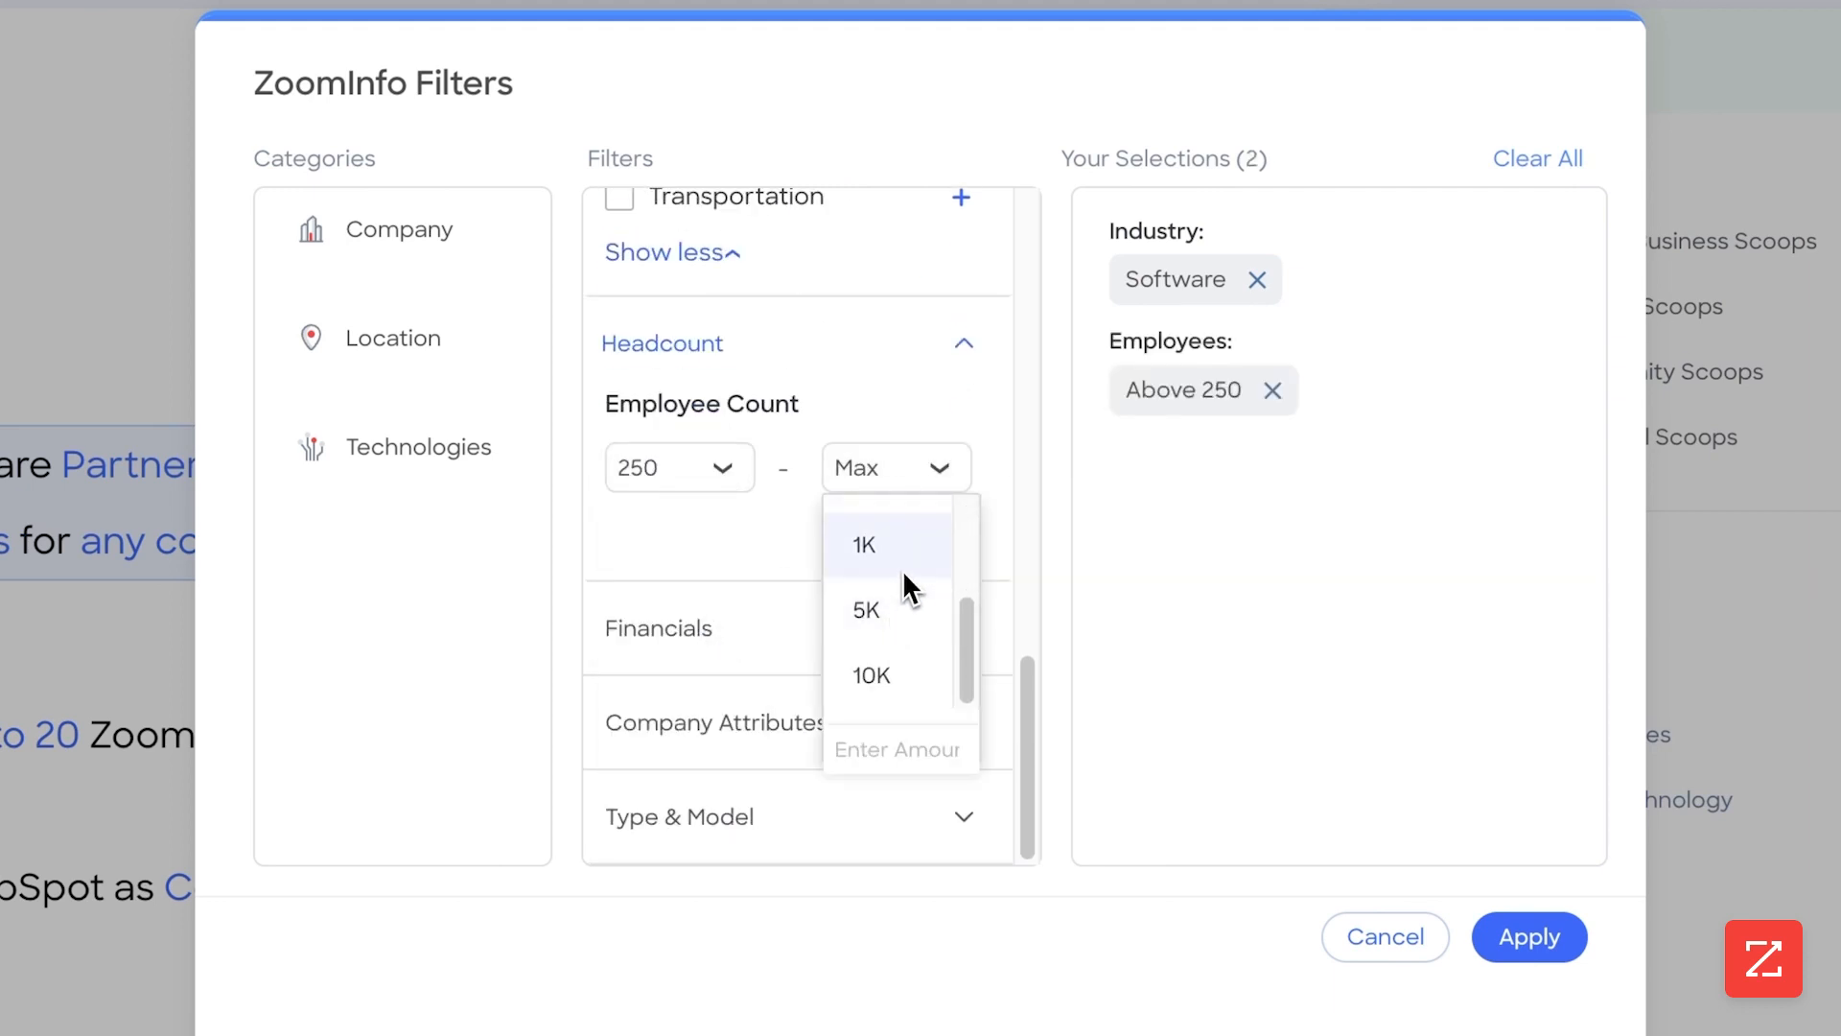
left_click(901, 573)
Review the Financials, Company Attributes and Type & Model filter options for companies
left_click(895, 635)
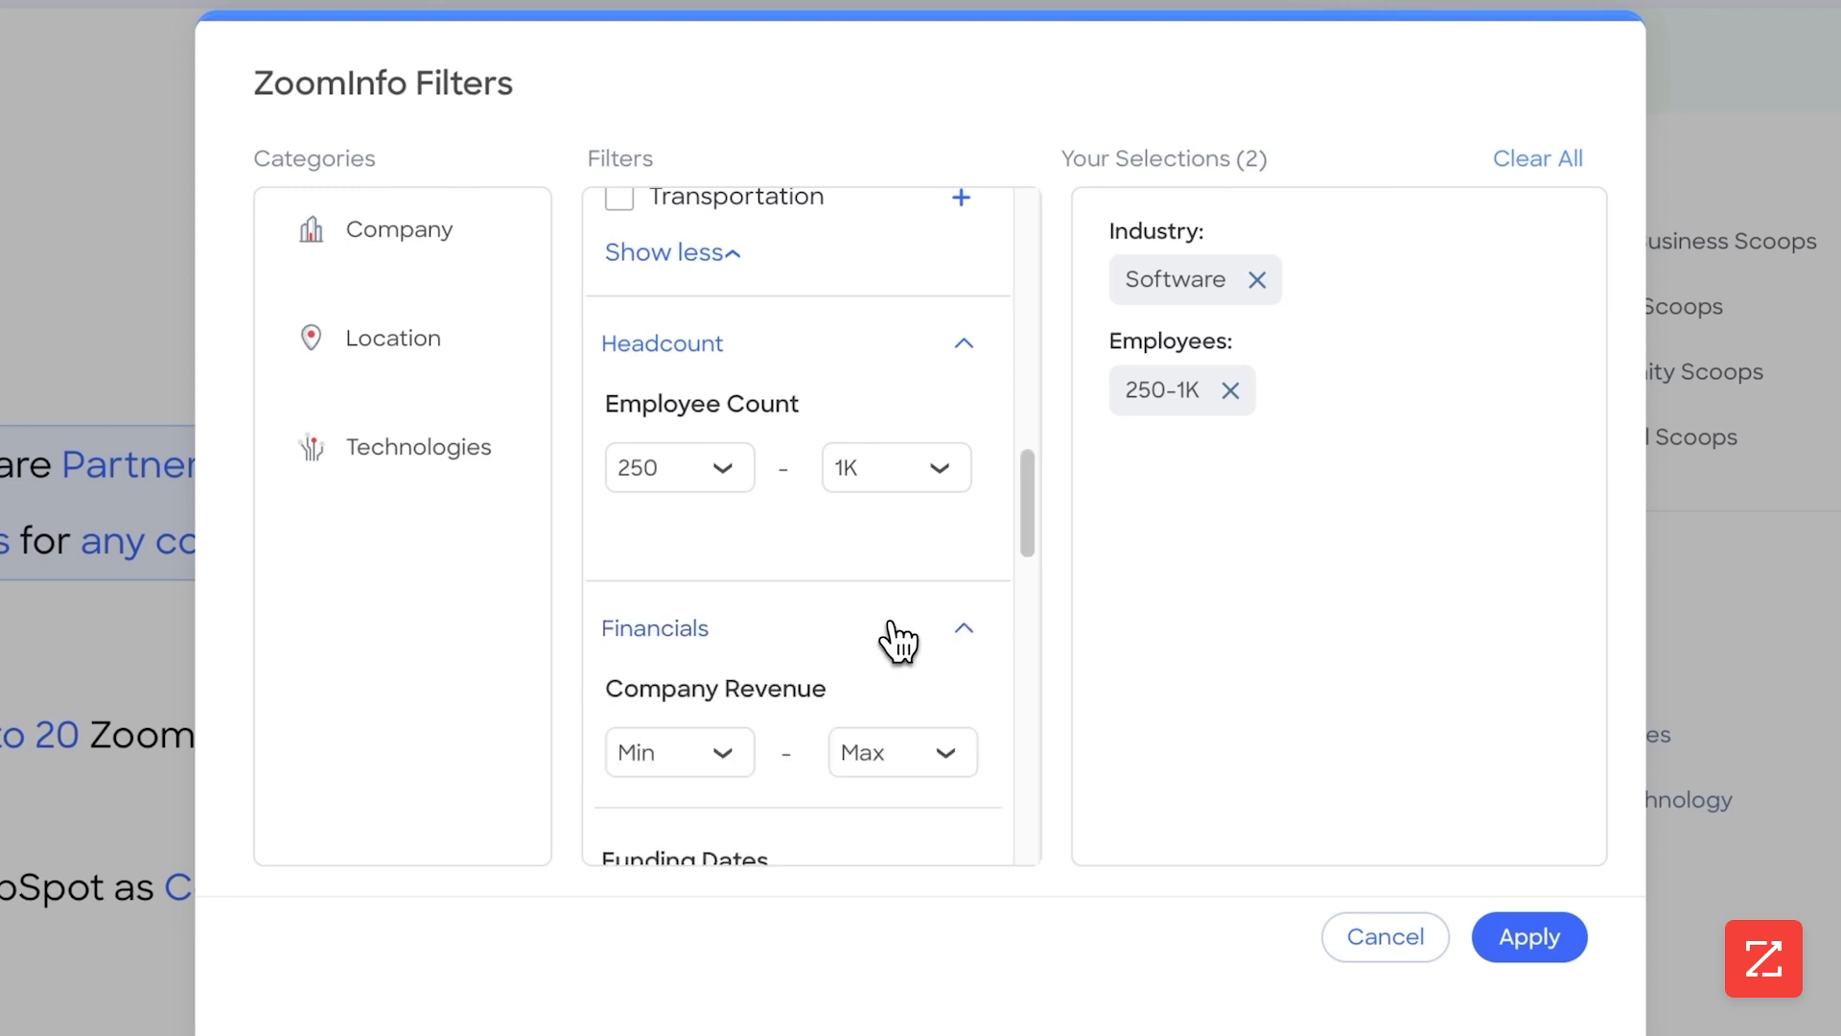
scroll(899, 641, "down", 8)
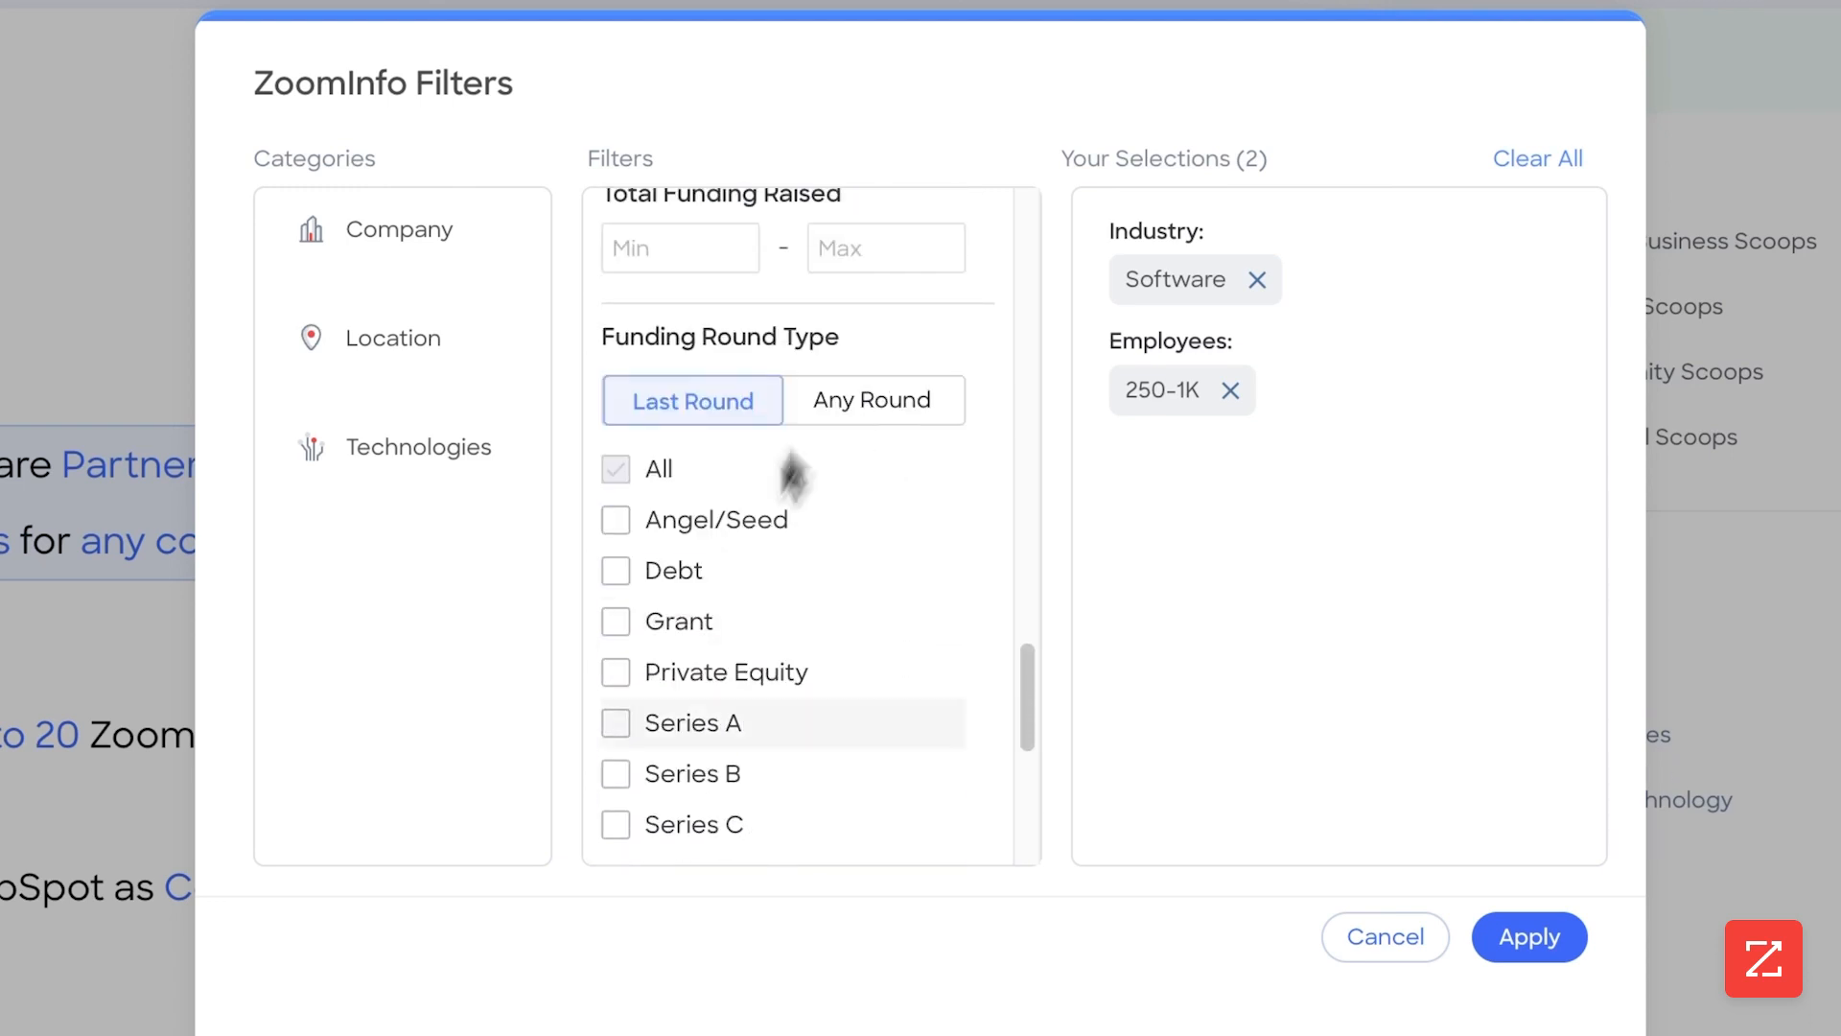
scroll(790, 528, "down", 6)
left_click(816, 722)
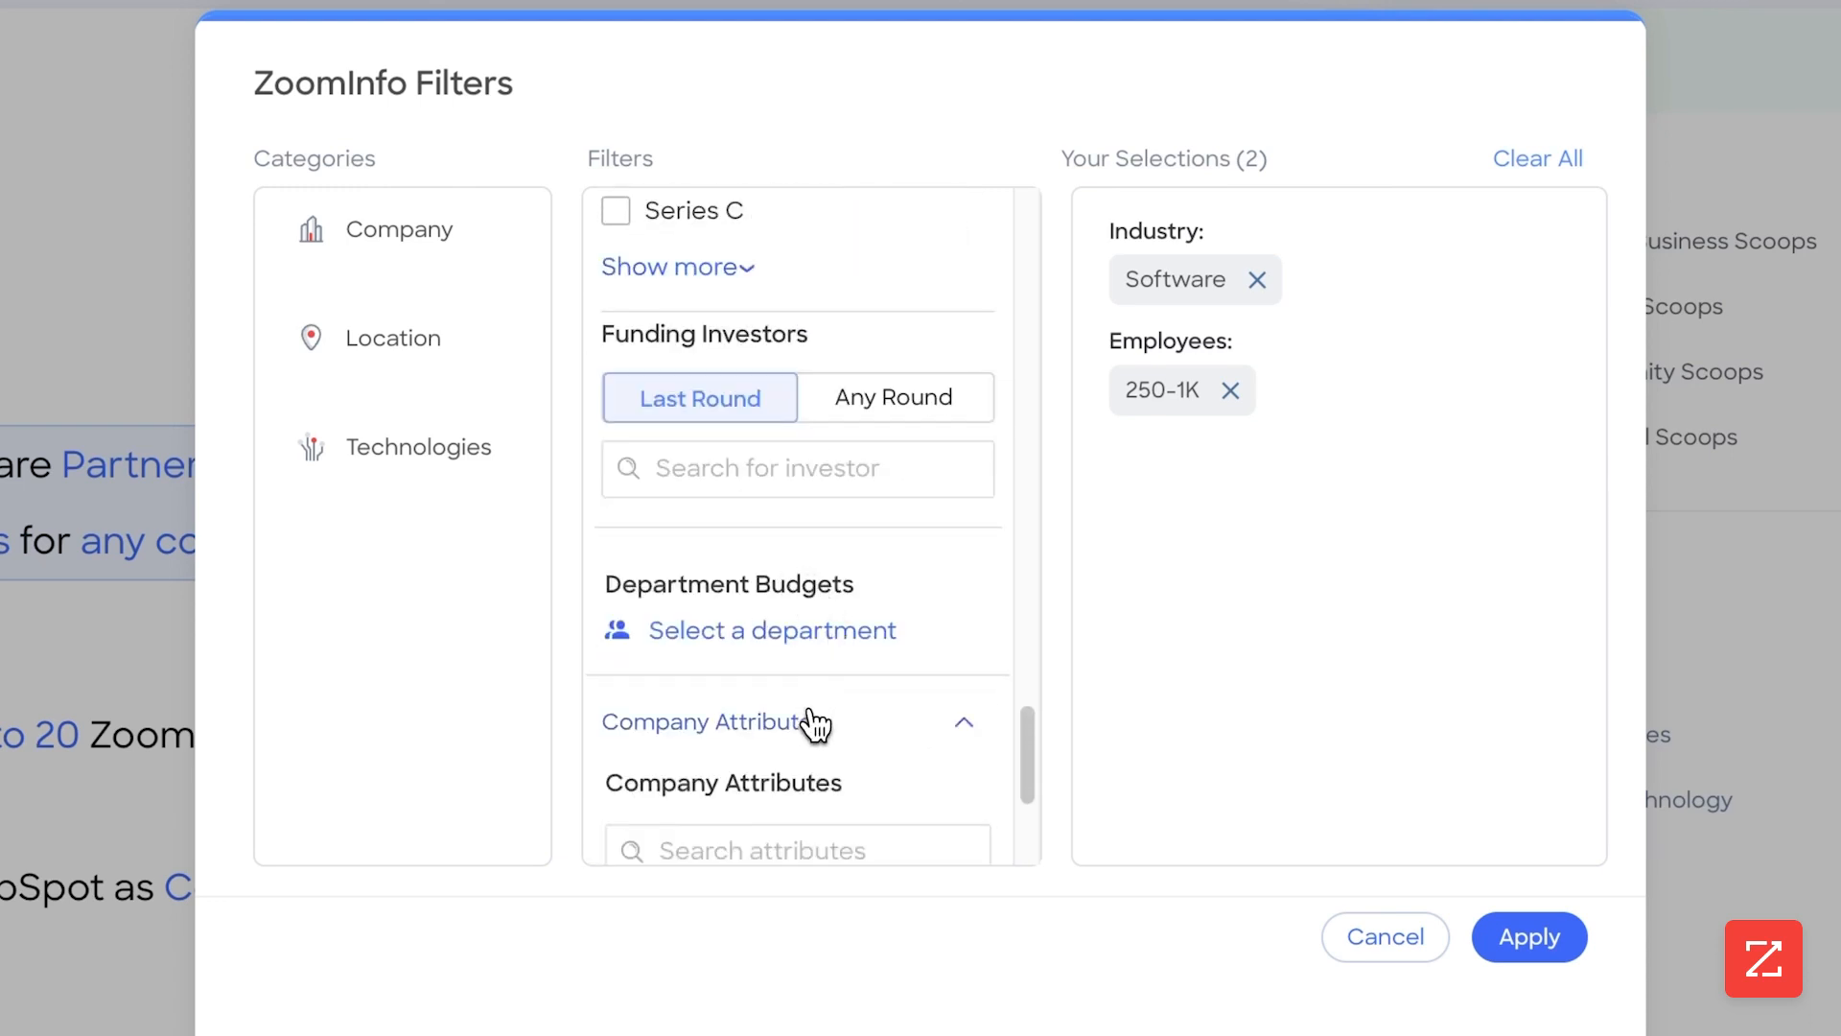
scroll(813, 689, "down", 3)
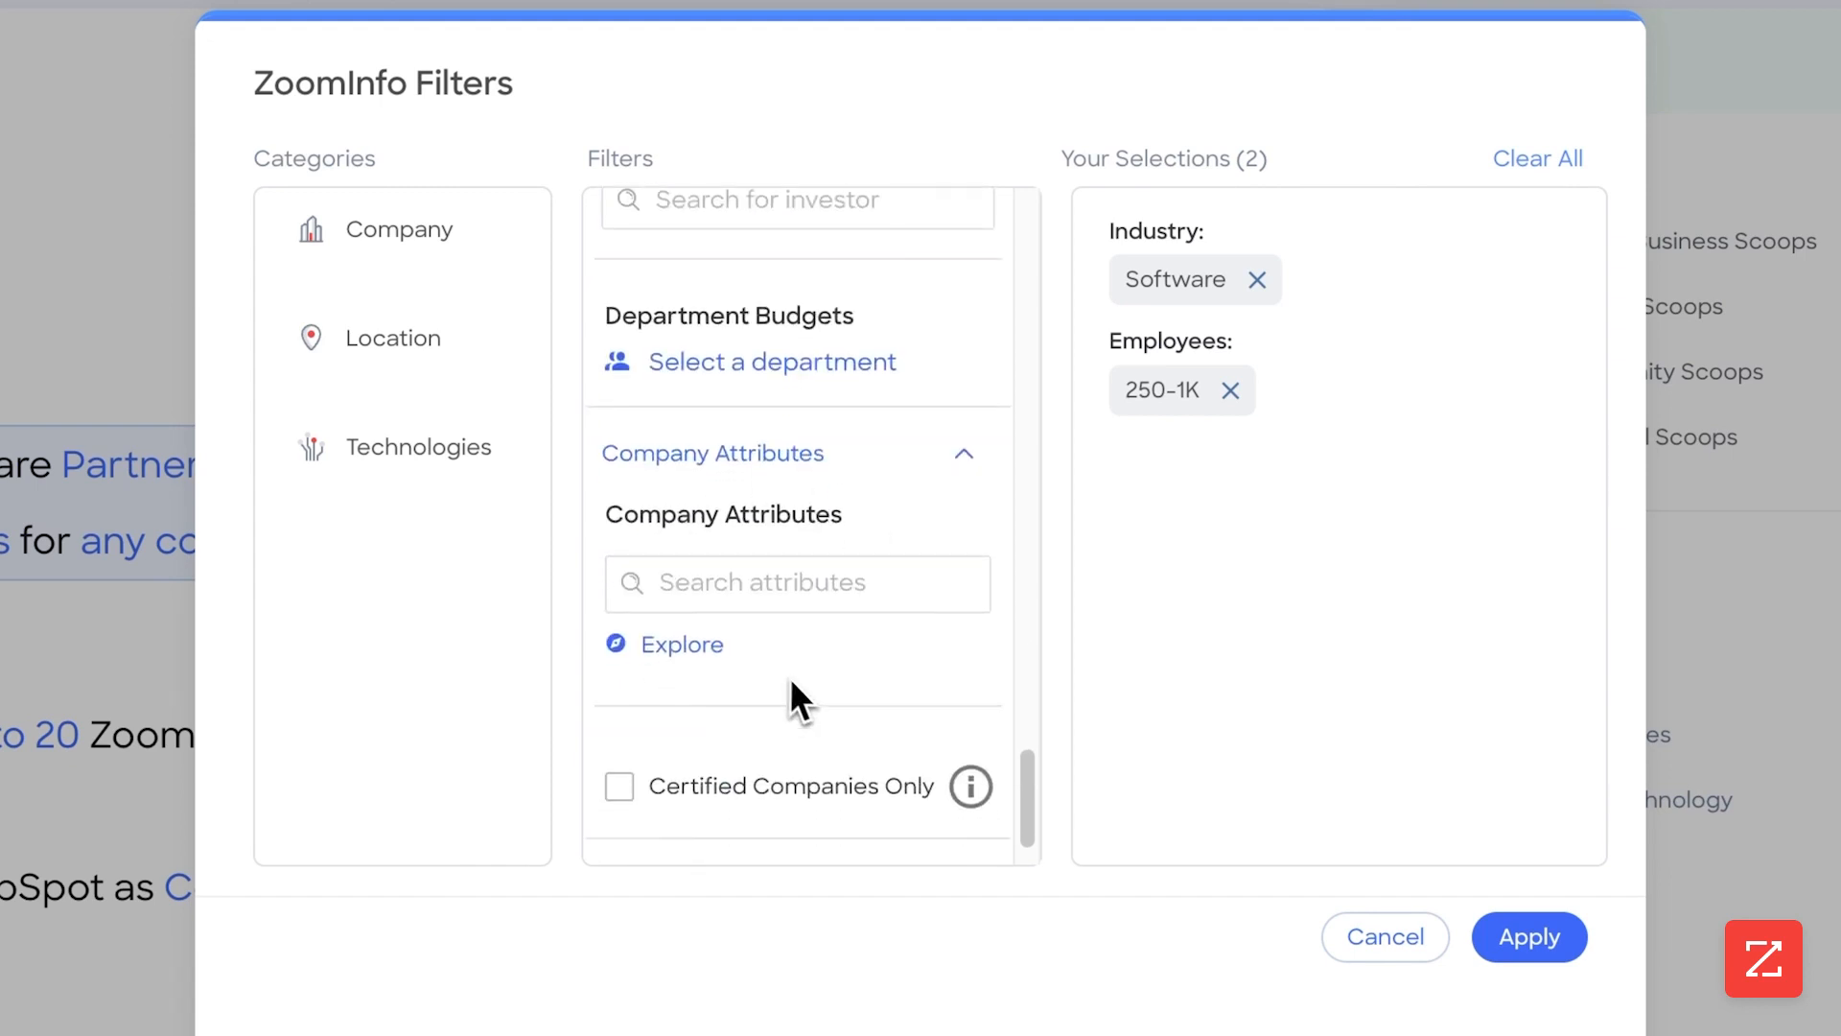
scroll(790, 677, "down", 1)
left_click(780, 815)
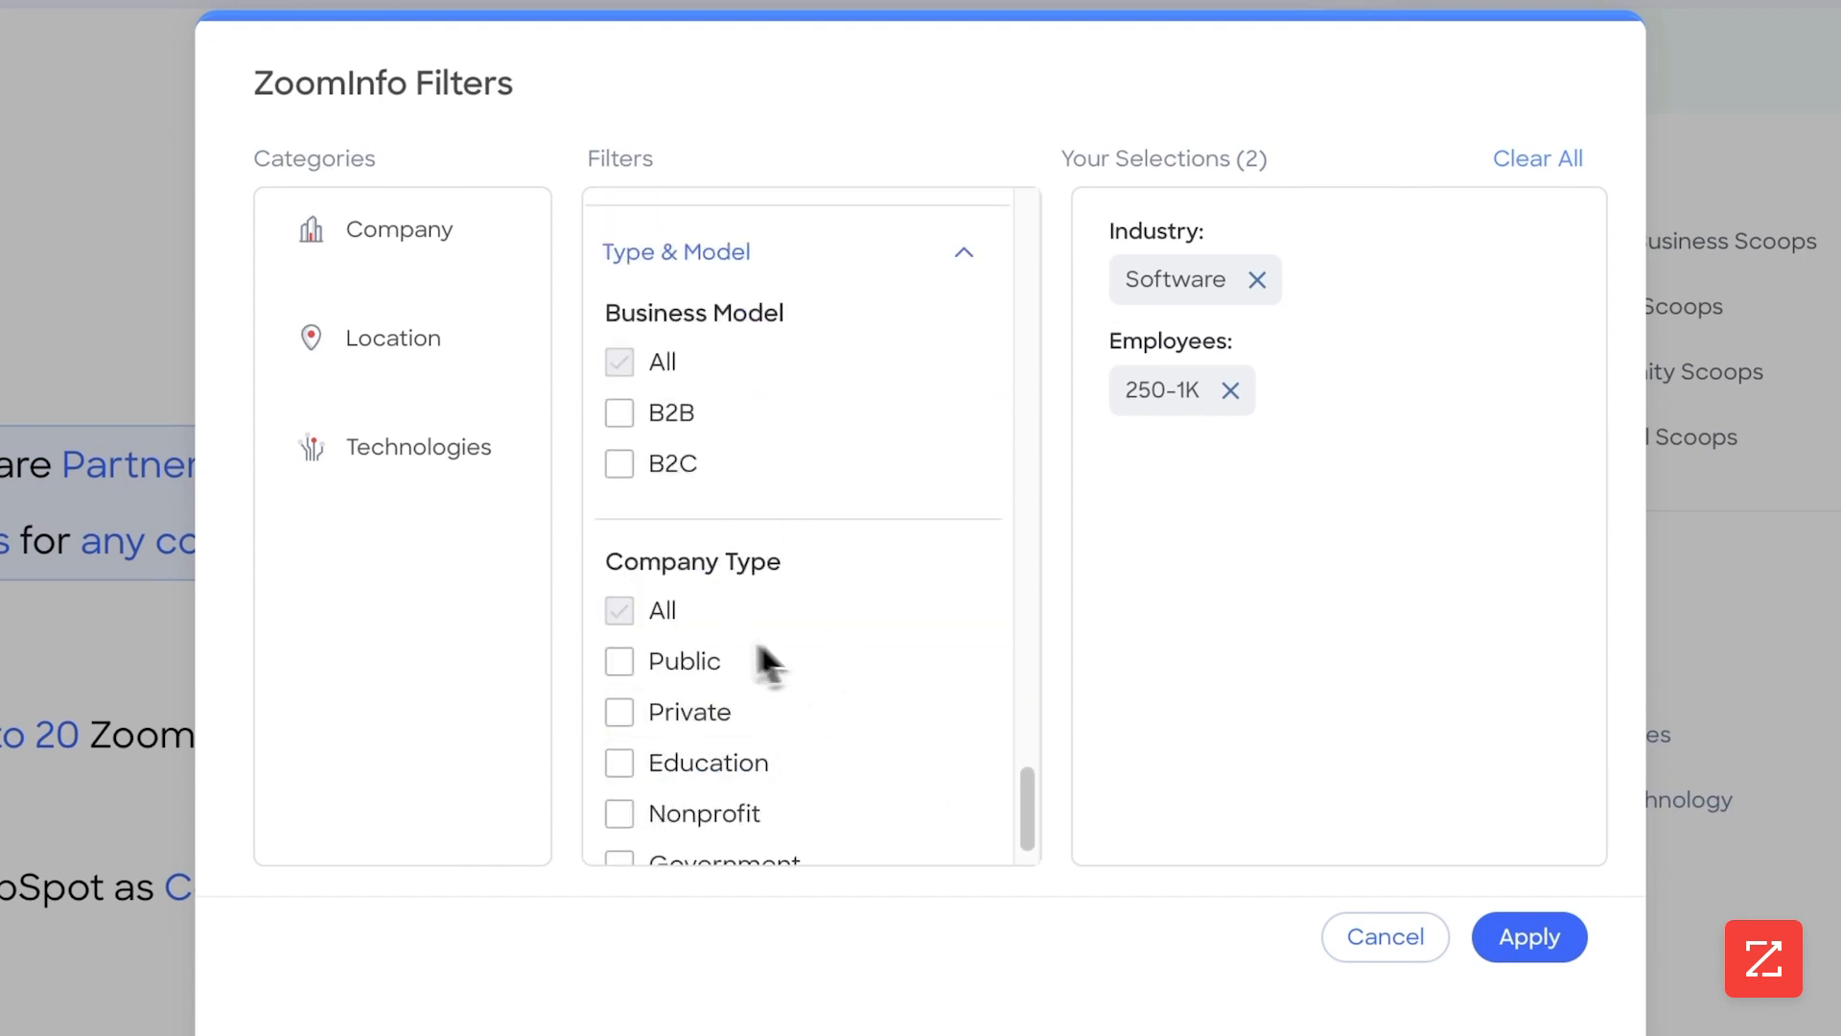
Add US - States as the location filter, check the Technologies category and apply the company filters
left_click(463, 345)
scroll(806, 308, "up", 3)
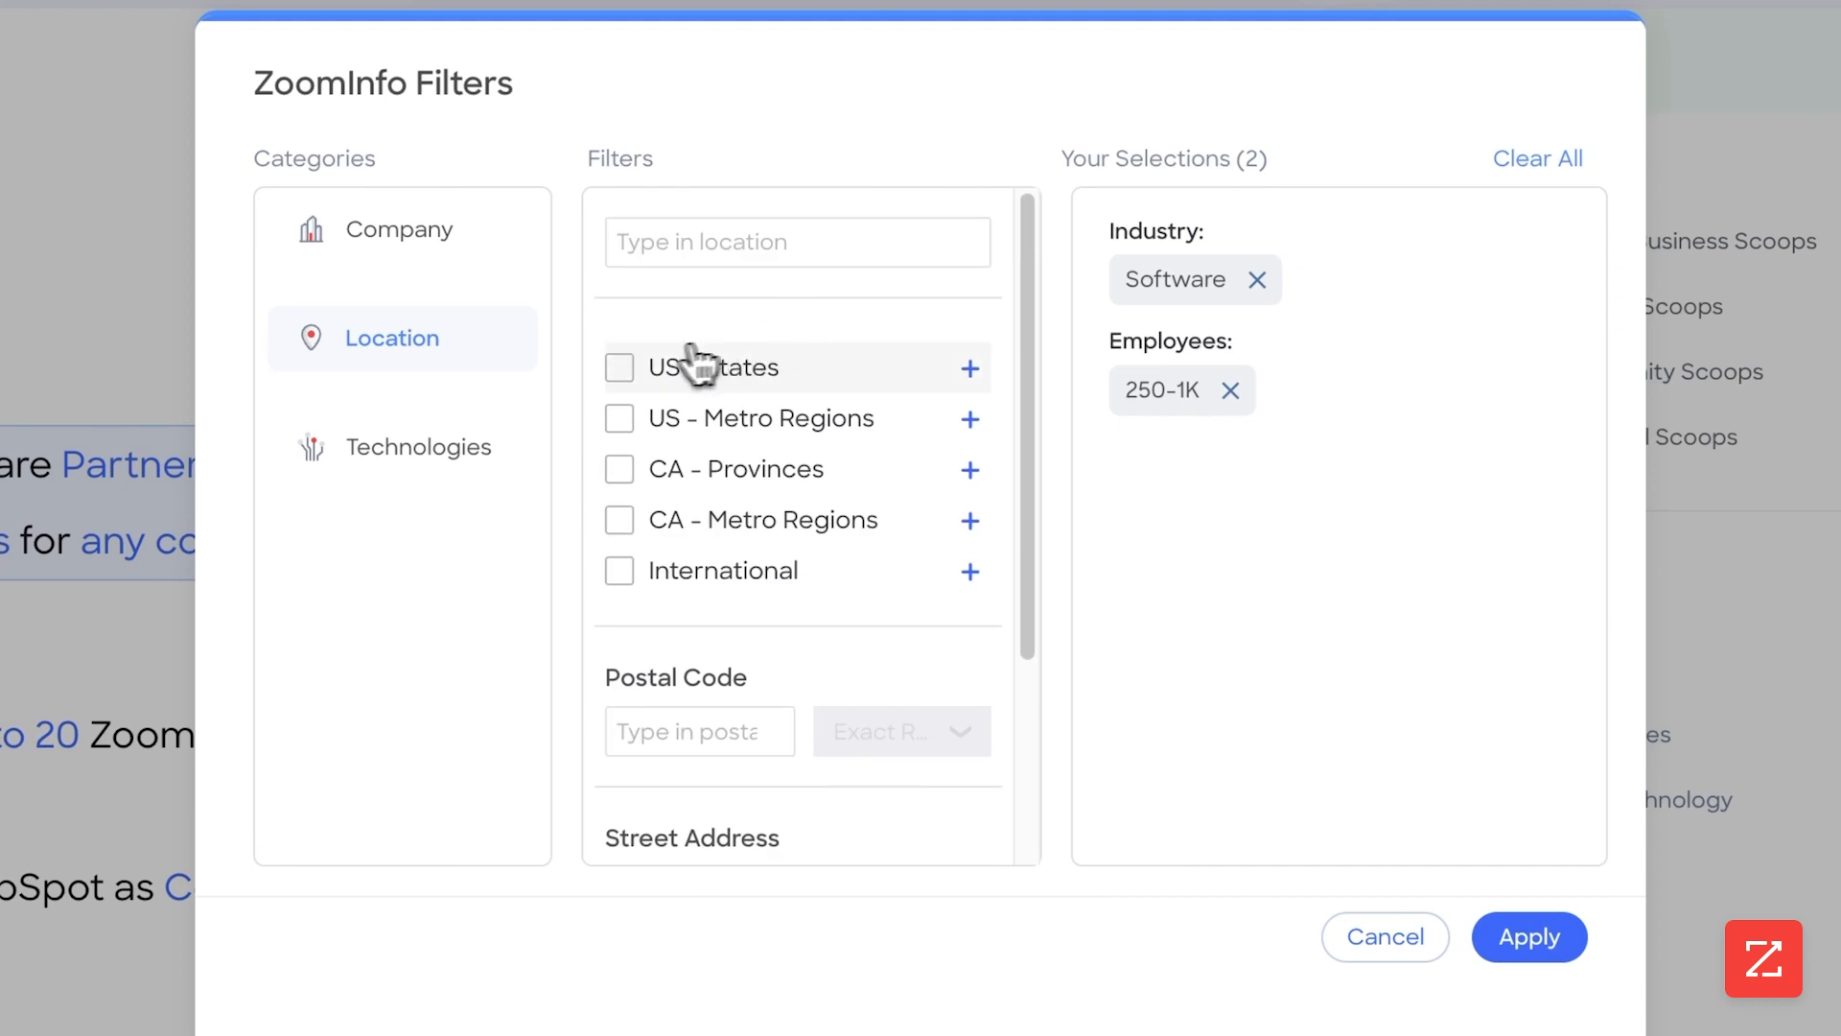
left_click(641, 379)
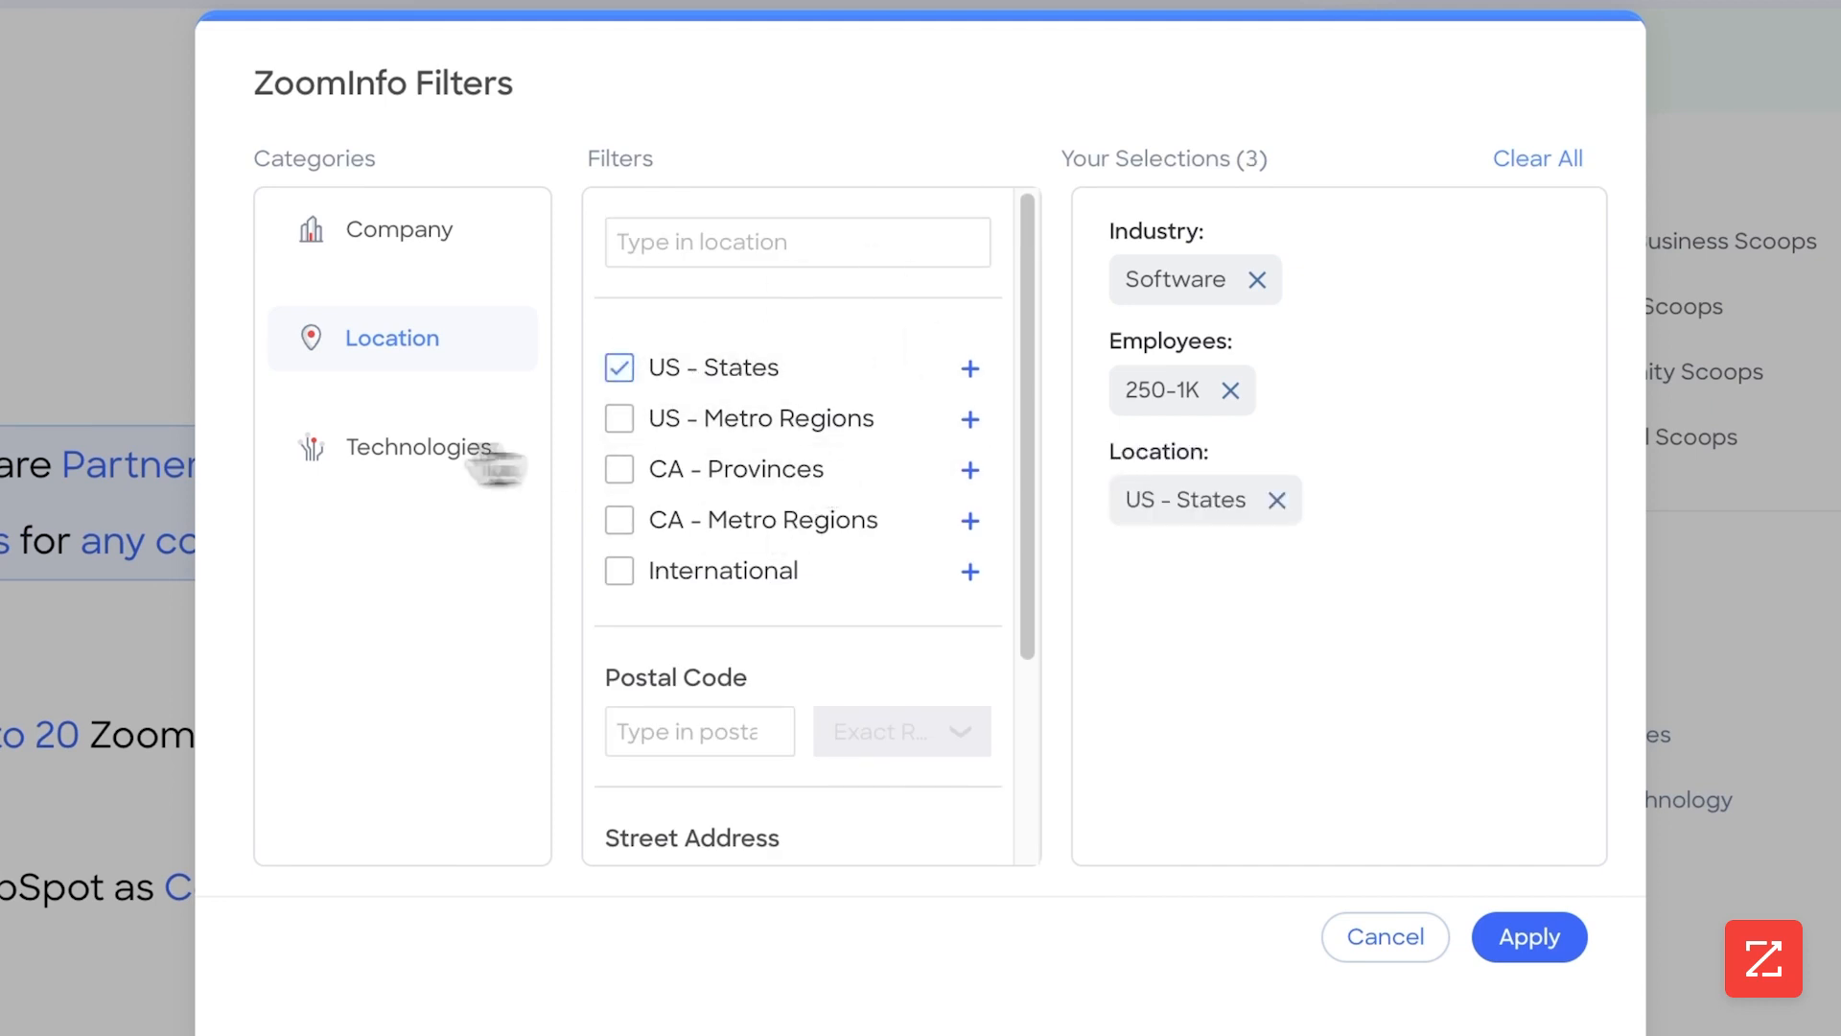
left_click(331, 458)
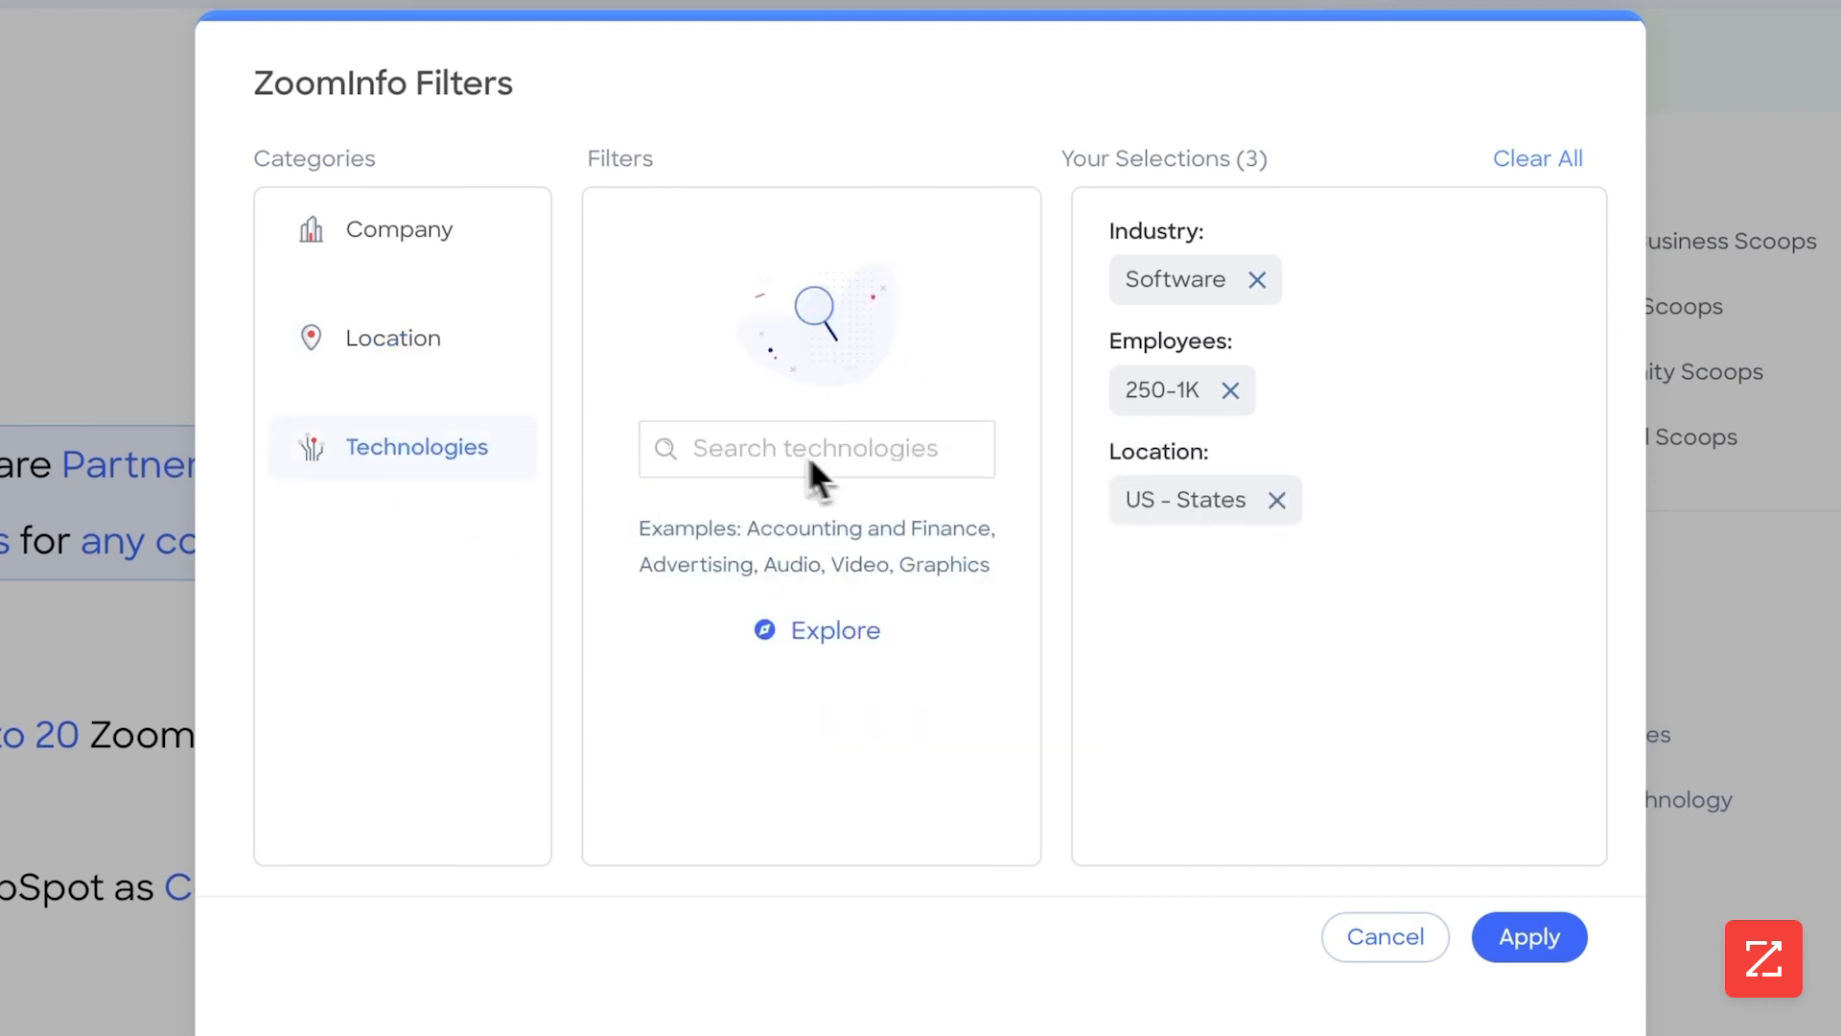
left_click(1531, 940)
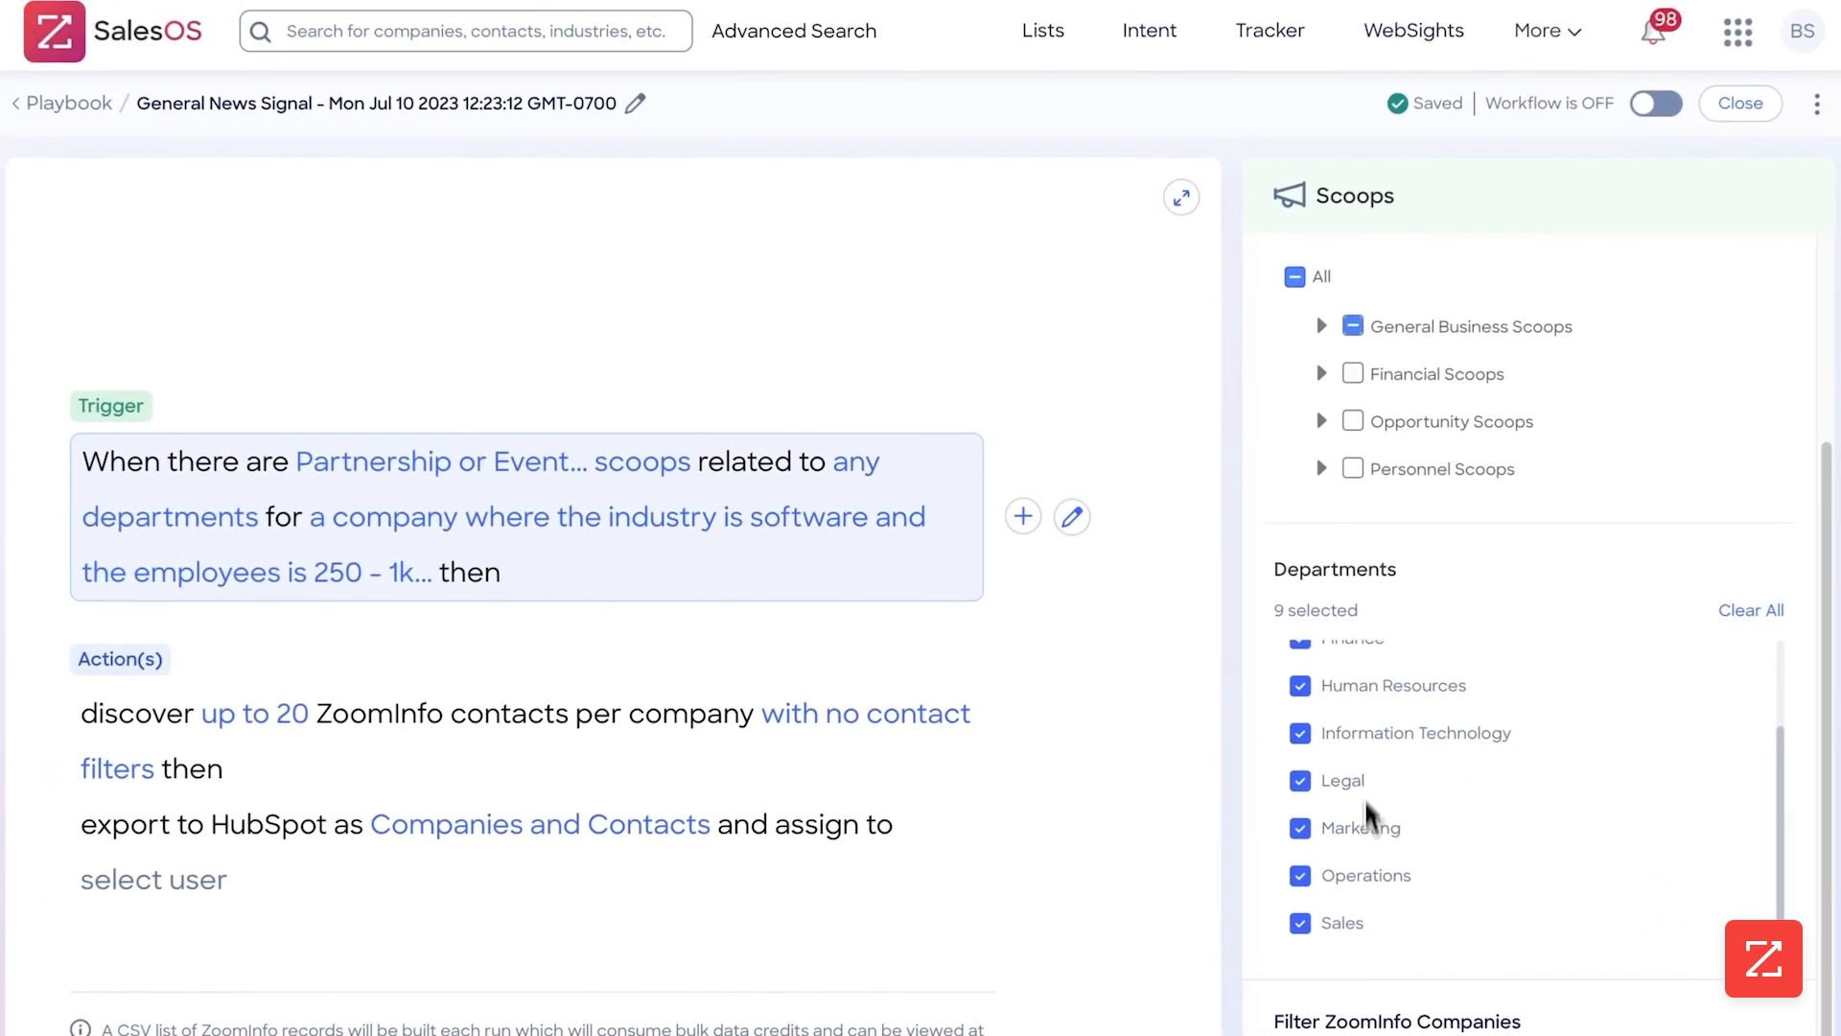
Choose Daily as the trigger's frequency and limit enrolled companies to 25
scroll(1310, 522, "up", 3)
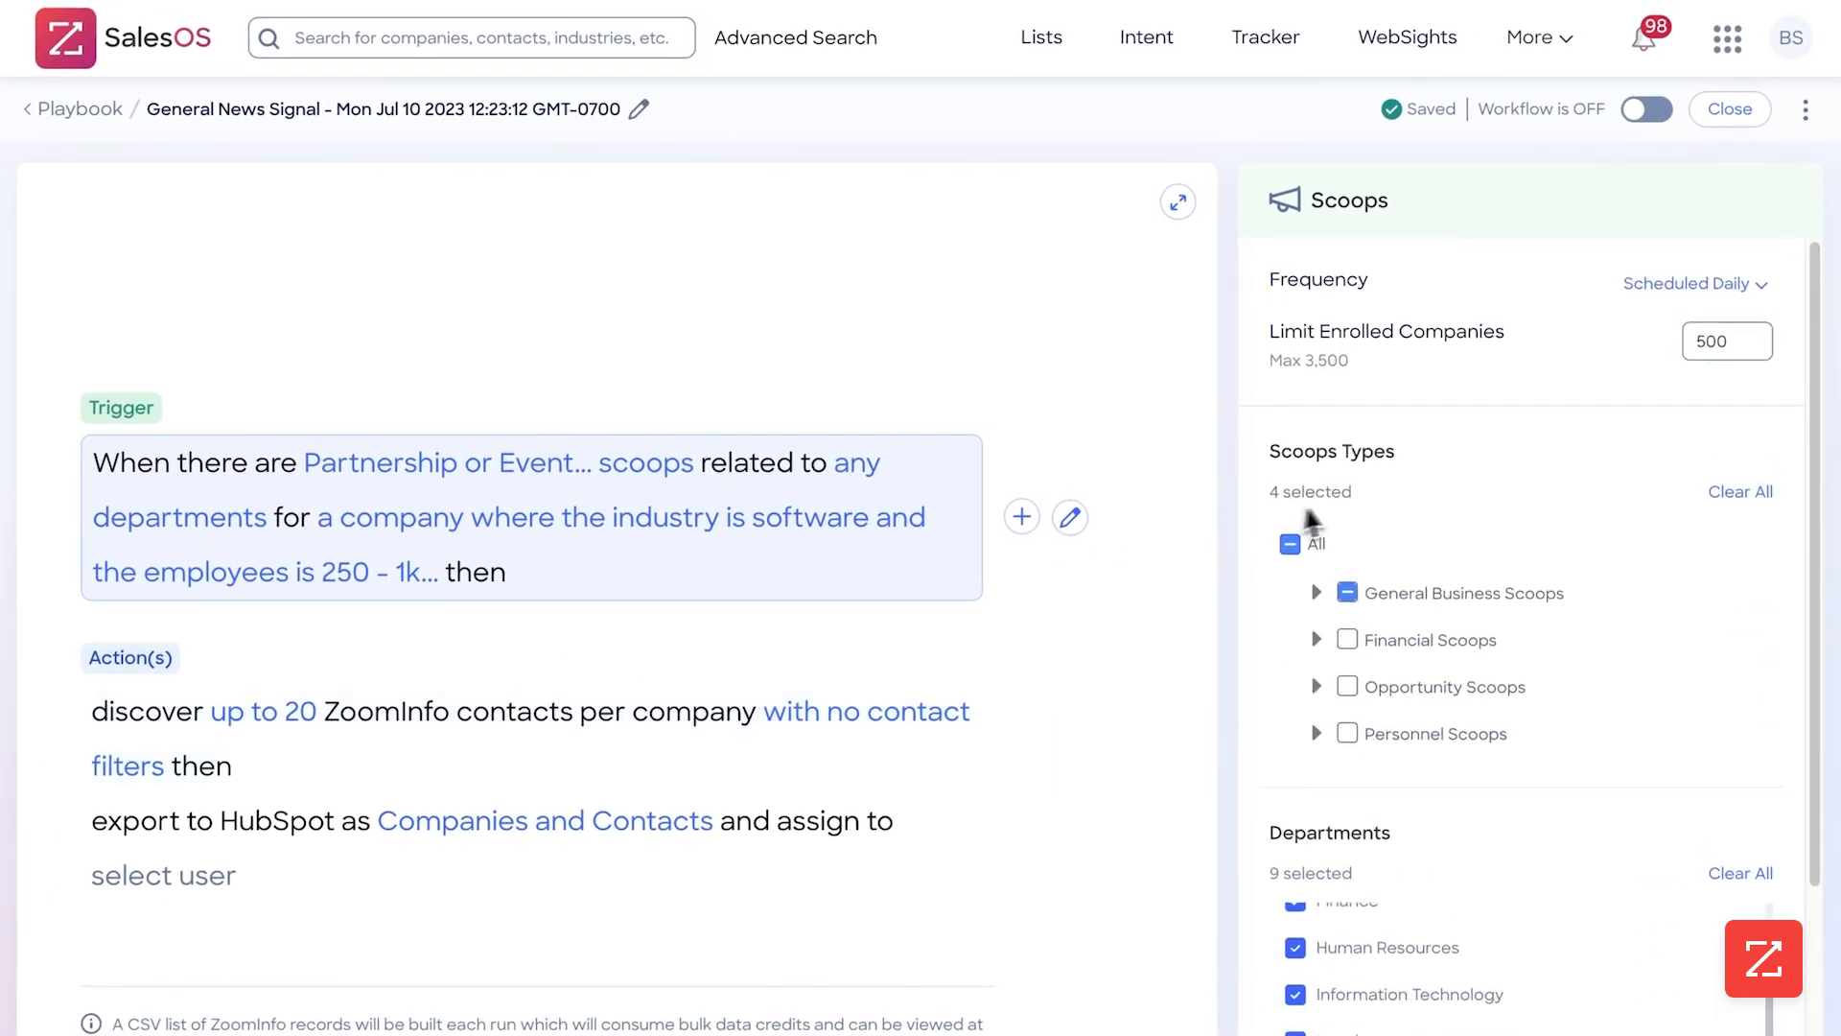
left_click(1692, 283)
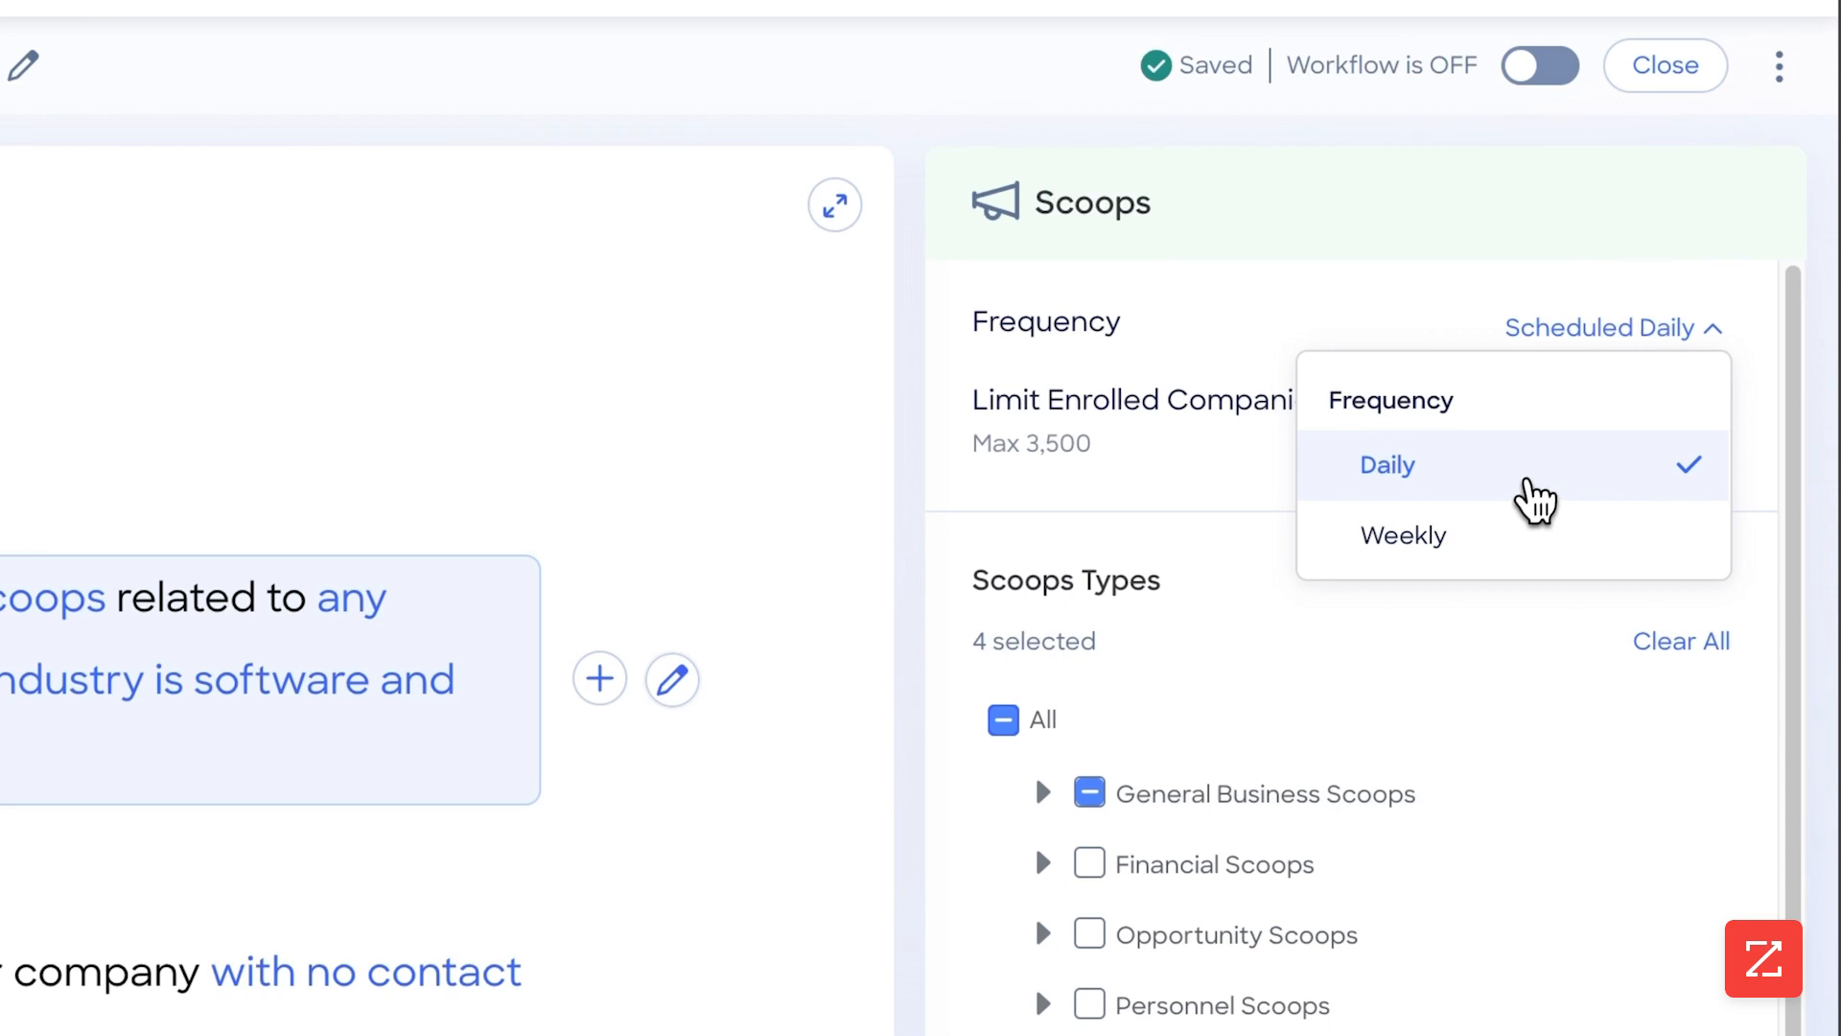
left_click(1530, 479)
double_click(1654, 415)
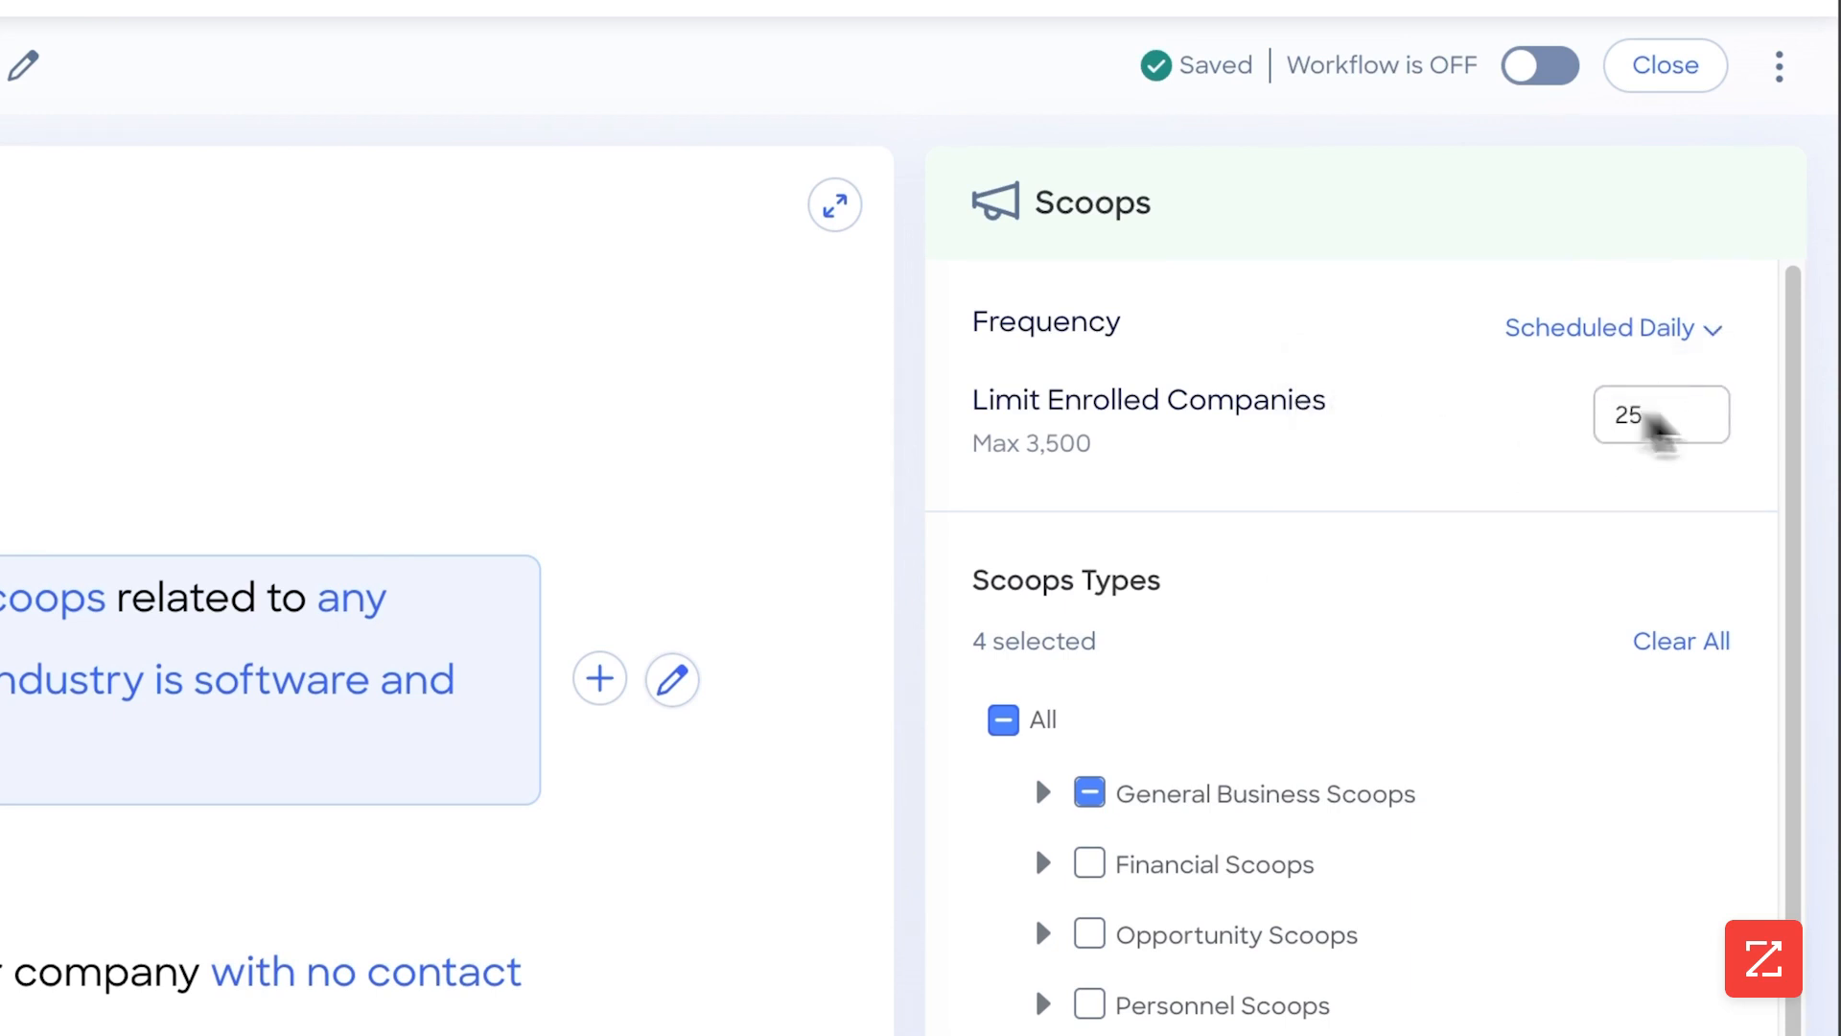
left_click(1656, 465)
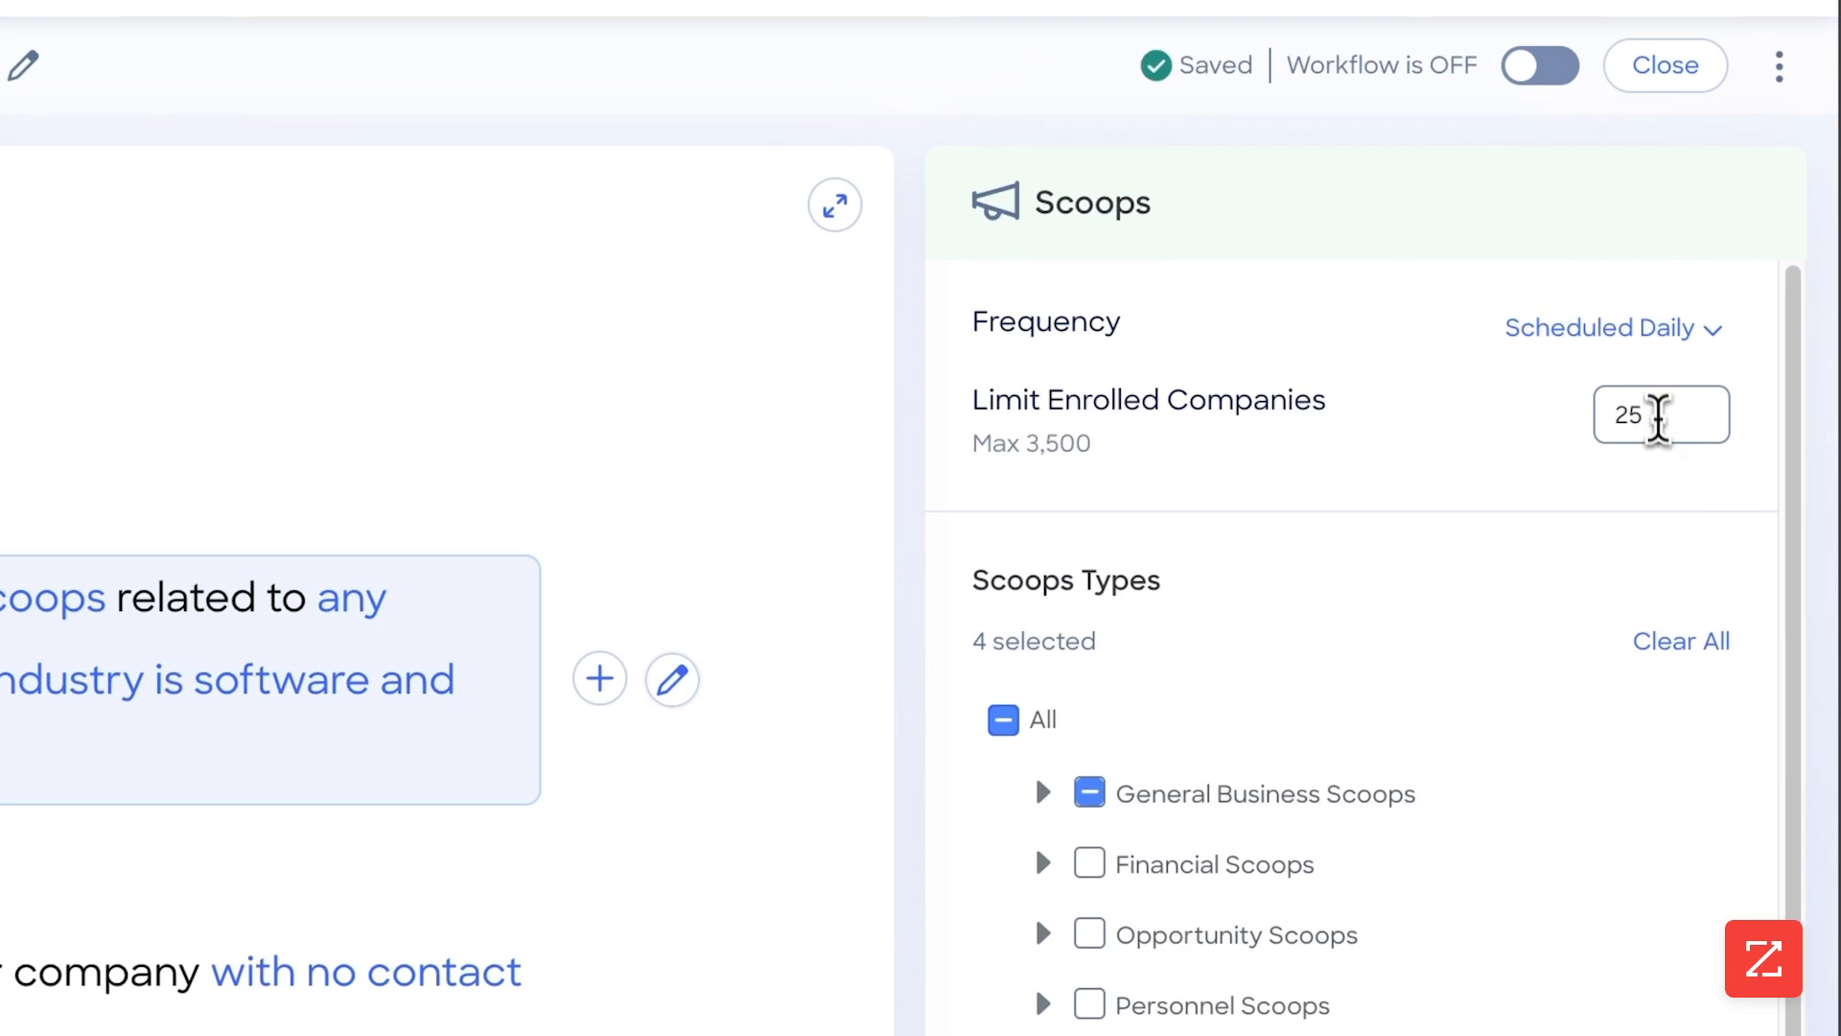
left_click_drag(1665, 410, 1597, 414)
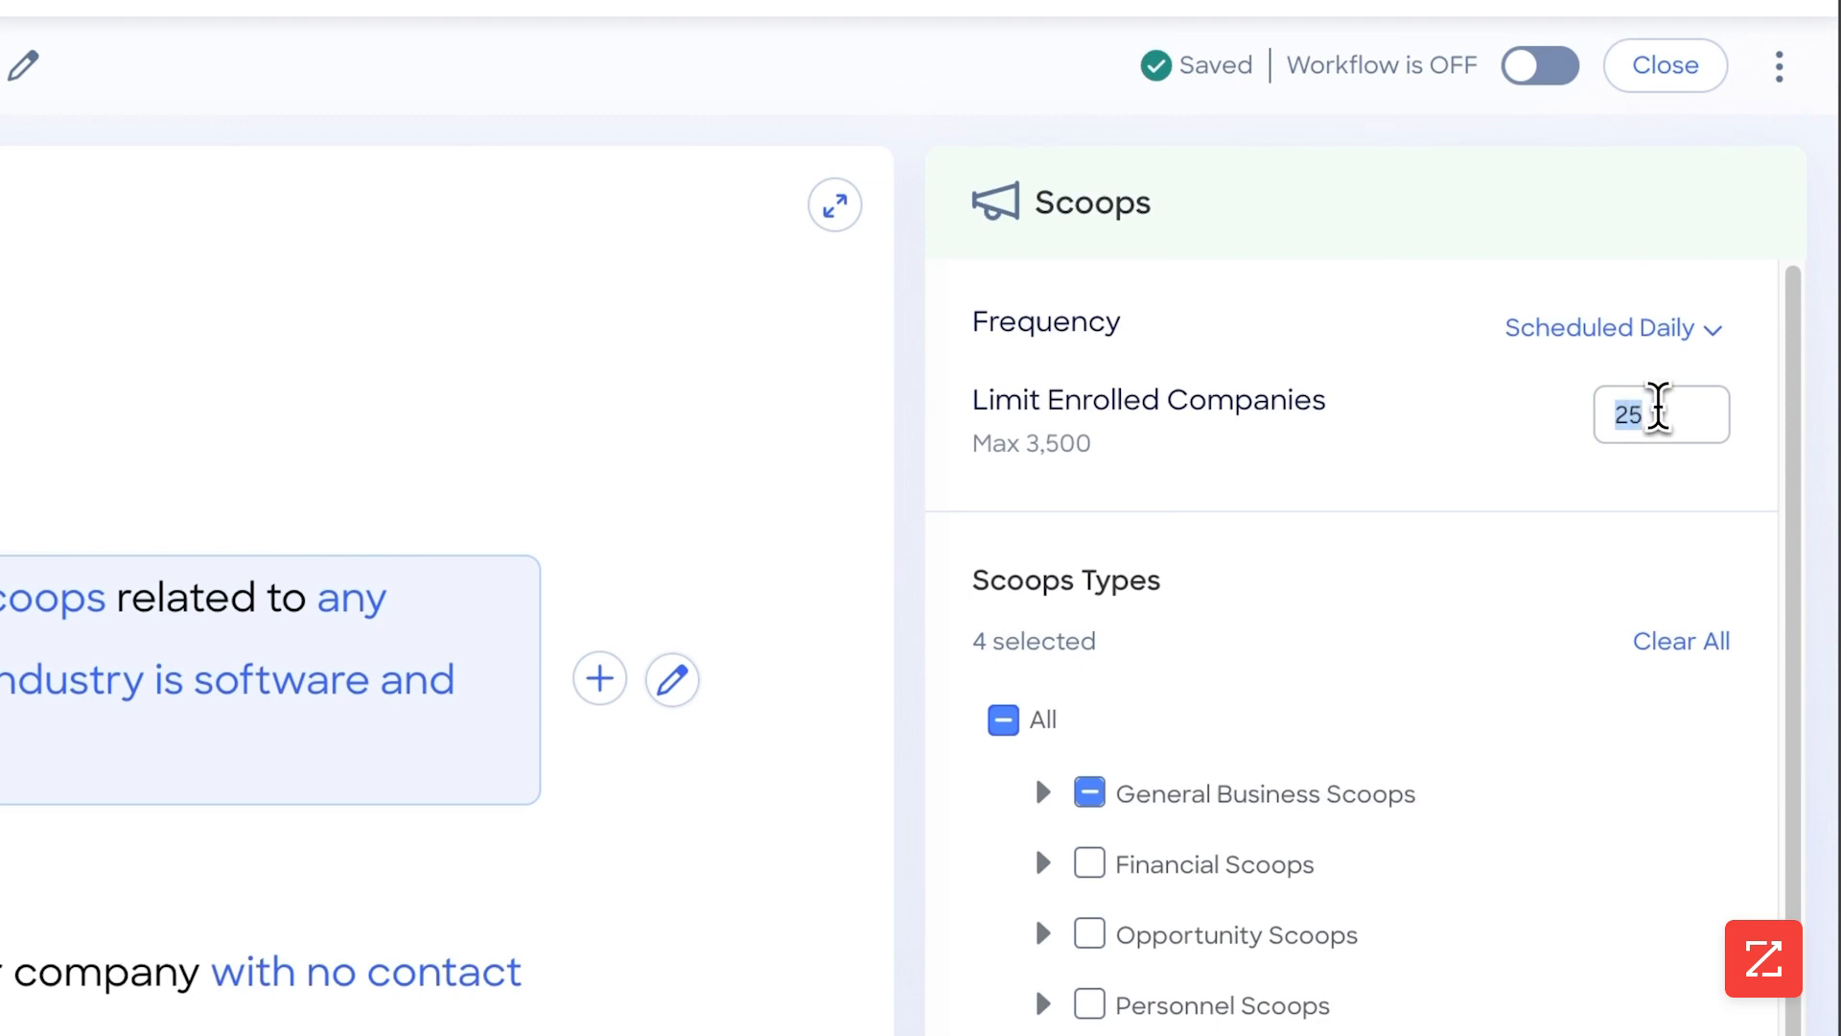
scroll(1511, 787, "down", 4)
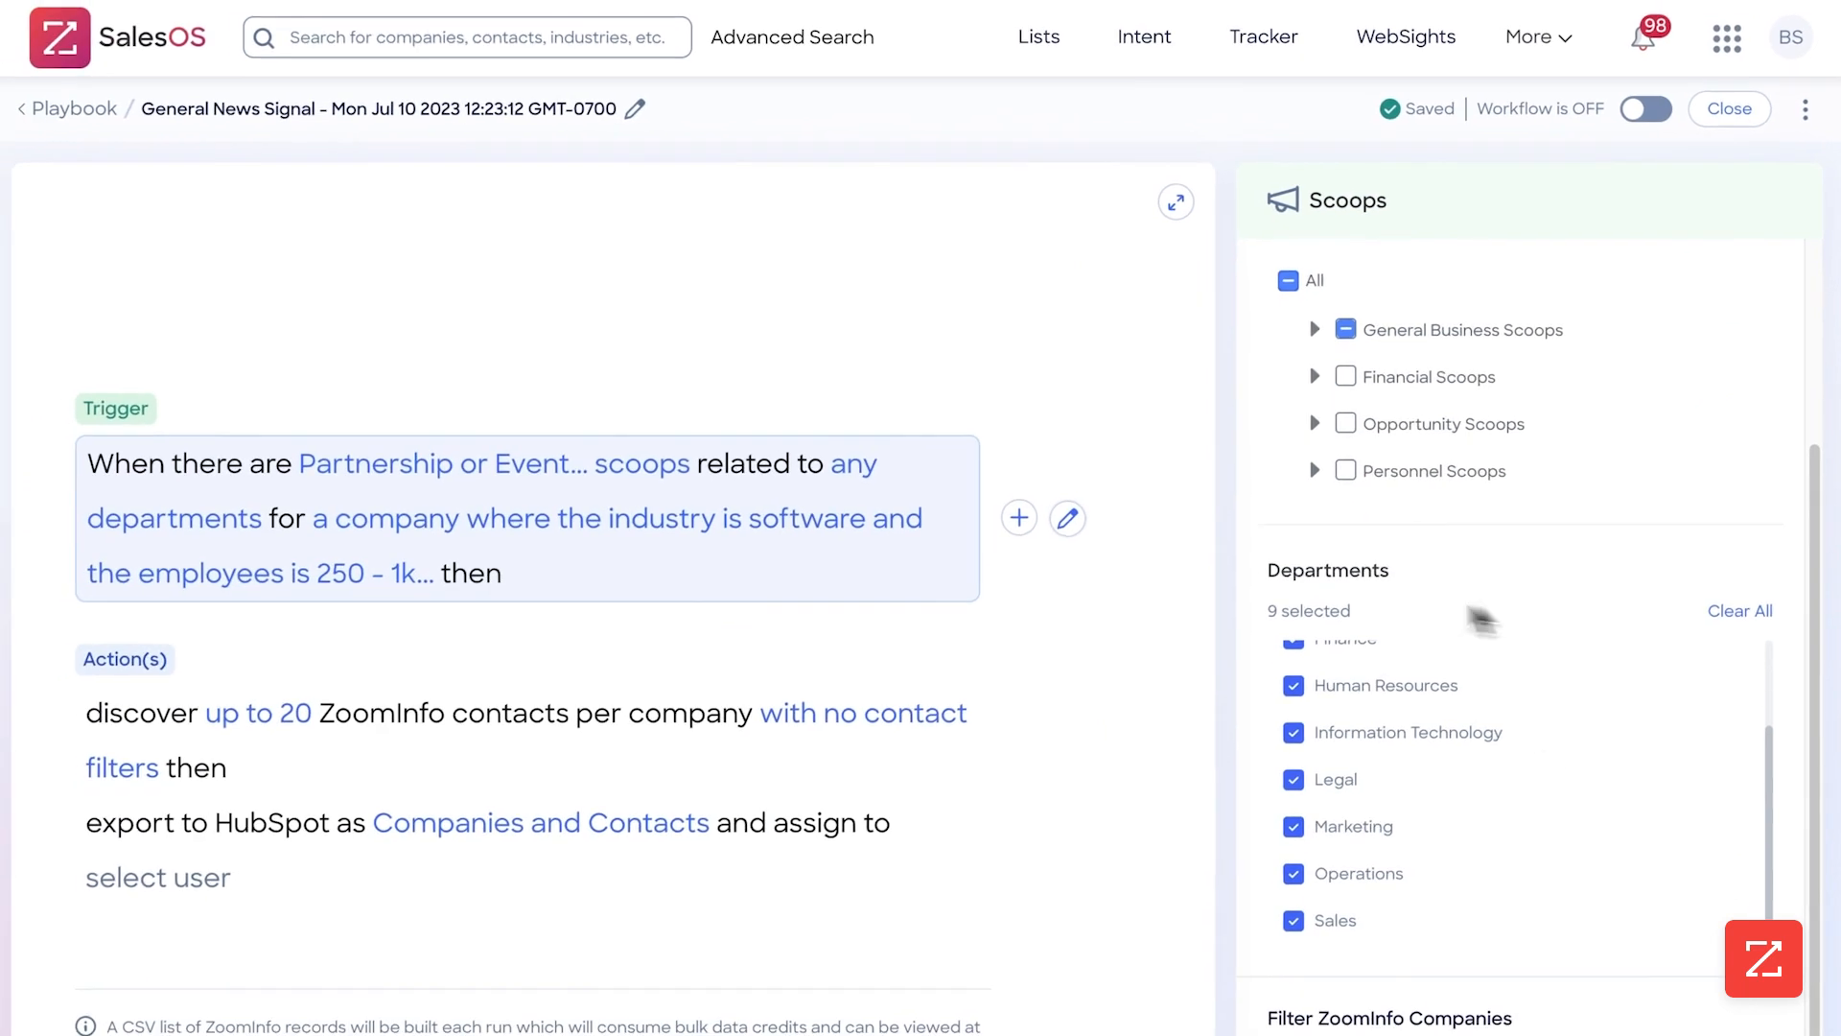
scroll(1448, 671, "up", 5)
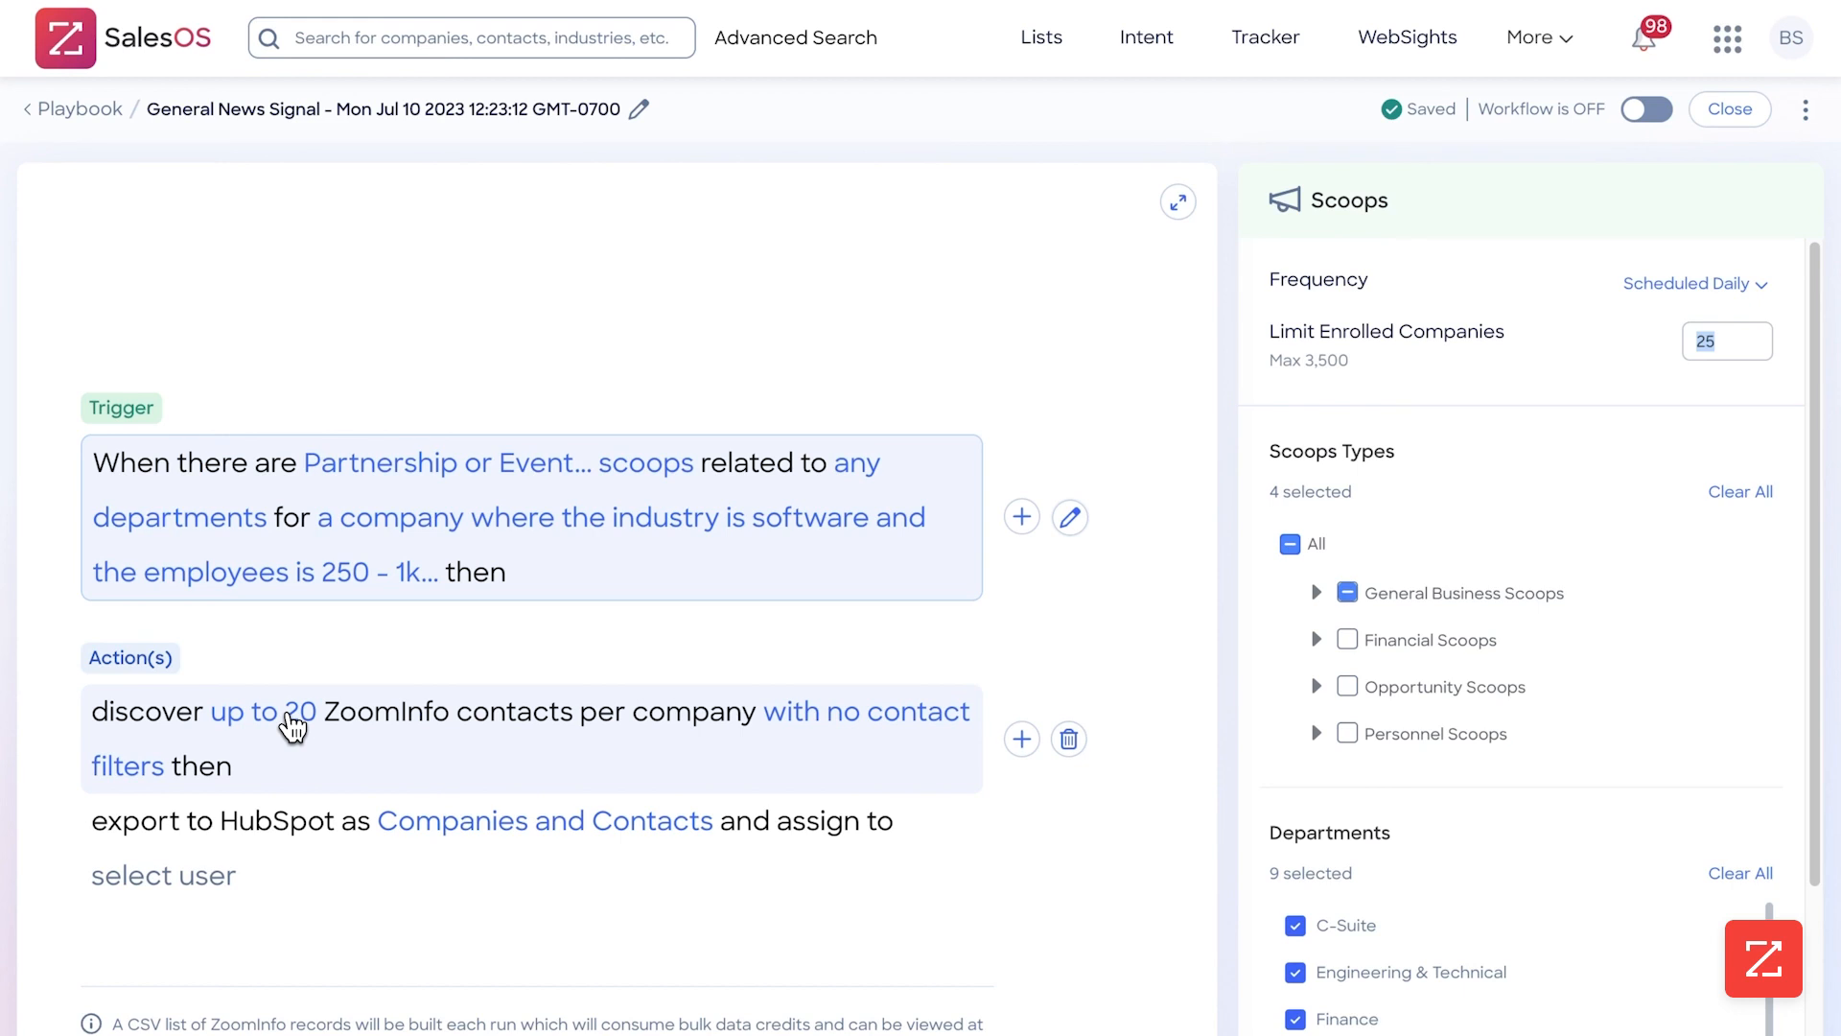
Set the maximum number of contacts per company to discover to 5 in the Discover ZoomInfo Contacts action
left_click(292, 724)
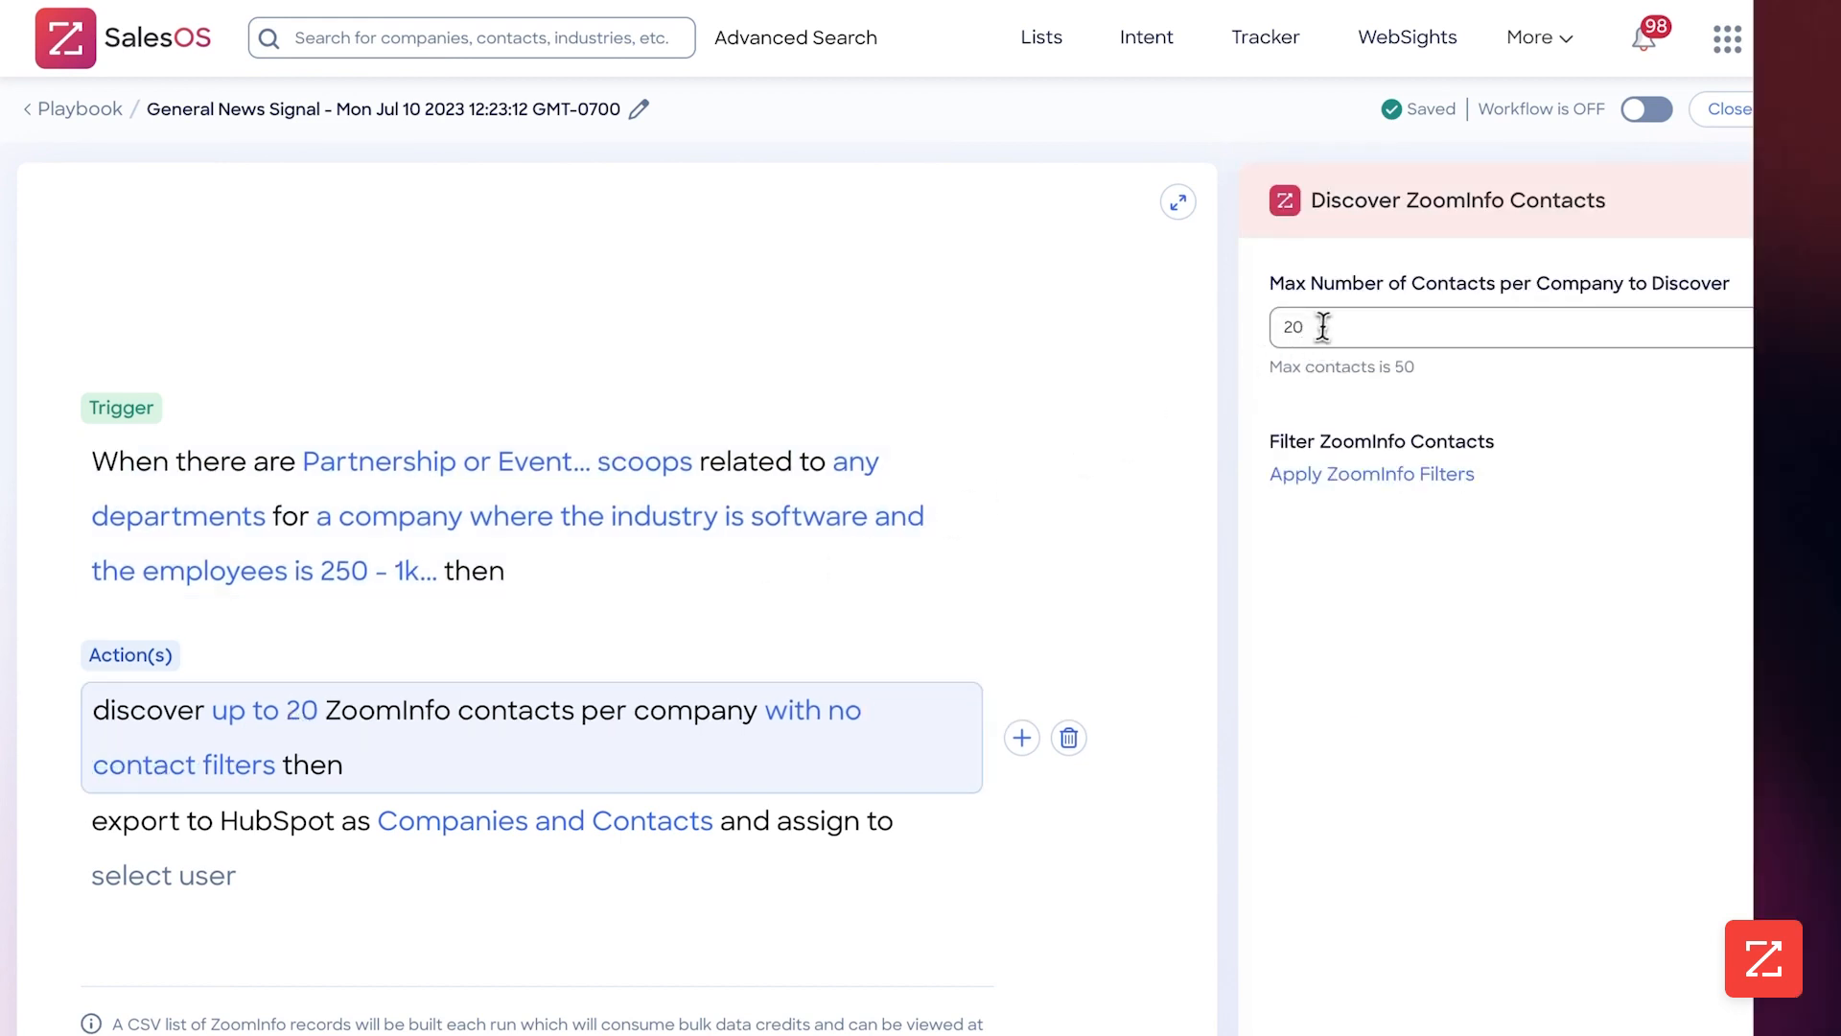
left_click(1324, 328)
key("BackSpace")
key("BackSpace")
type("5")
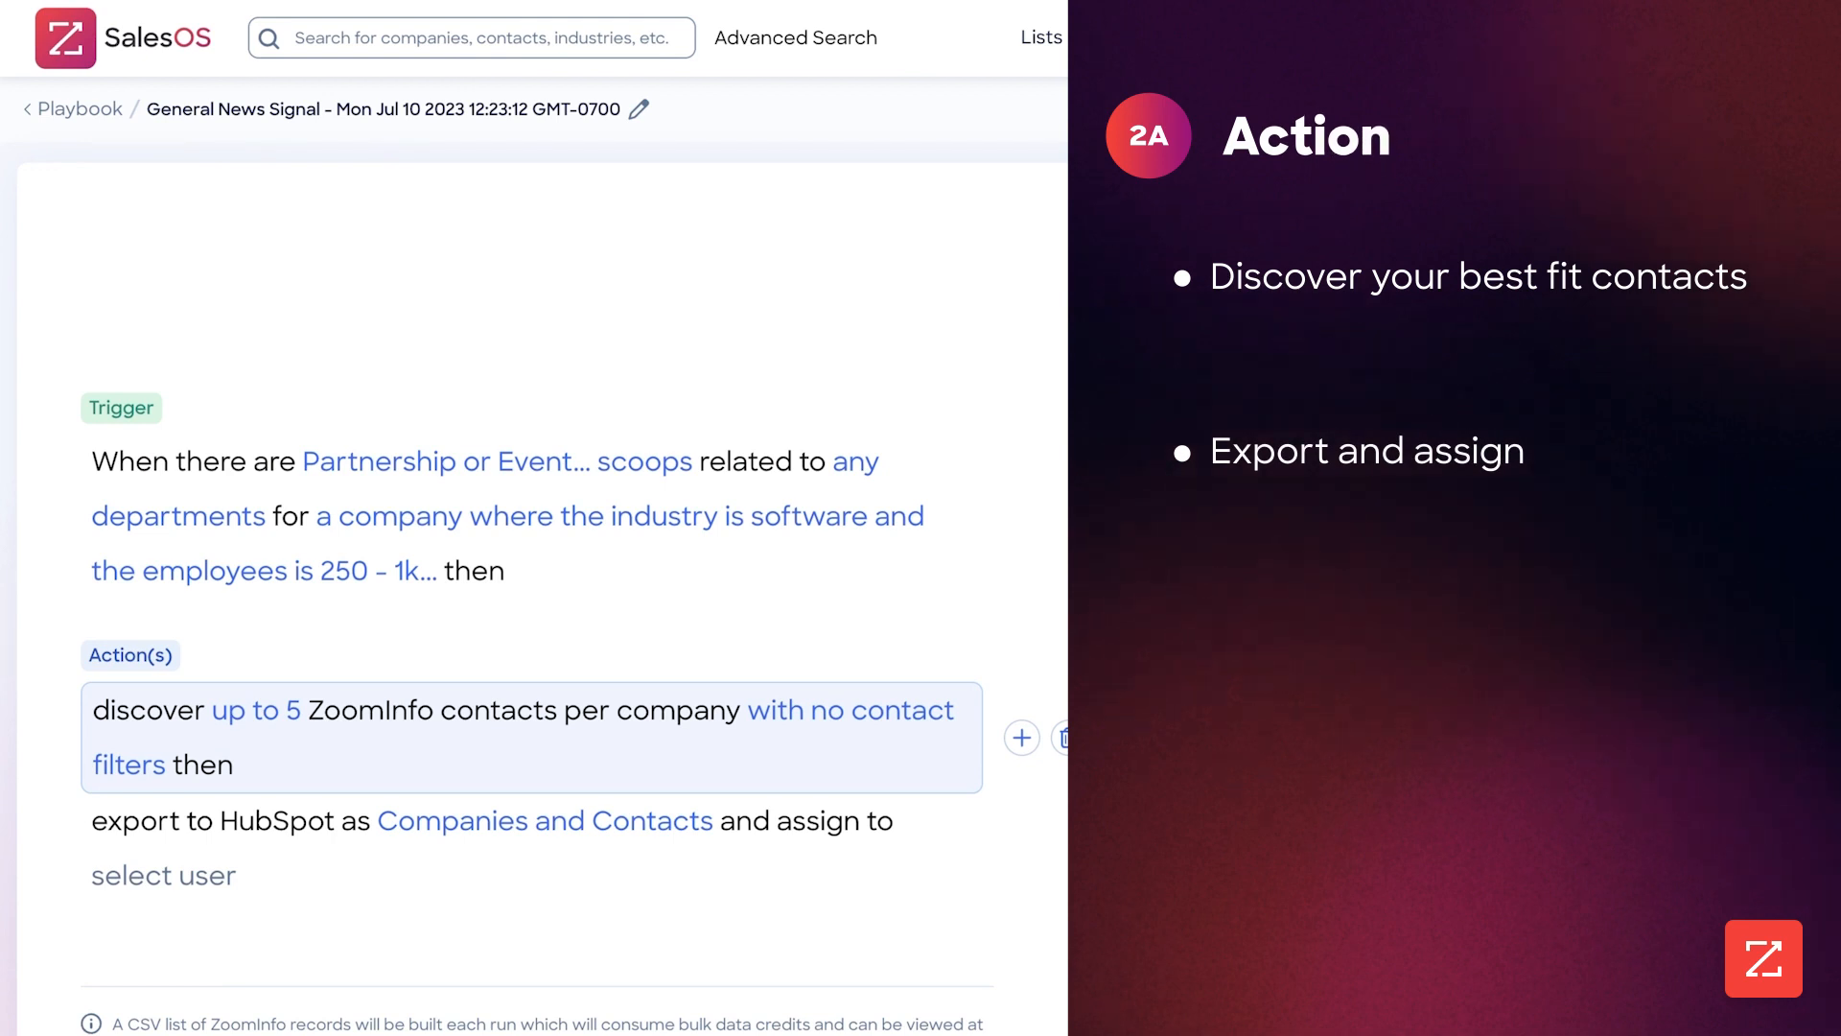
Filter the discovered contacts by the C-Level management level and the C-Suite department
left_click(851, 709)
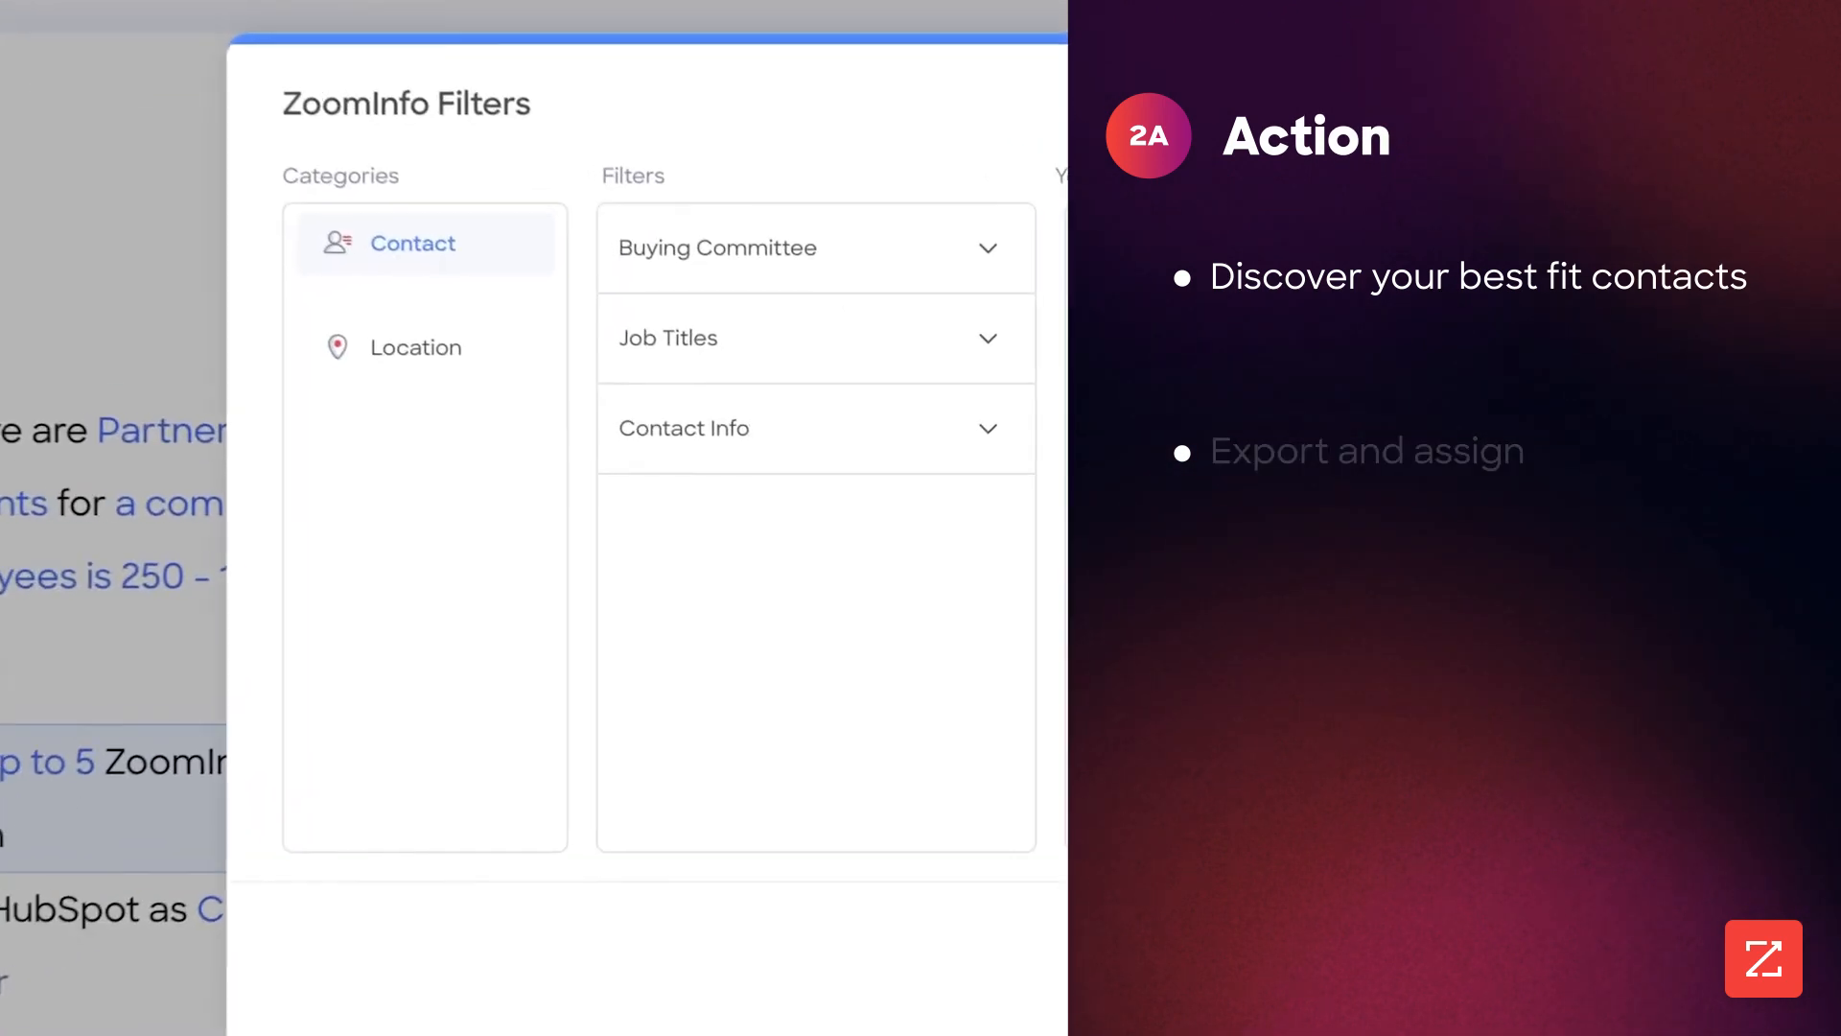
left_click(824, 336)
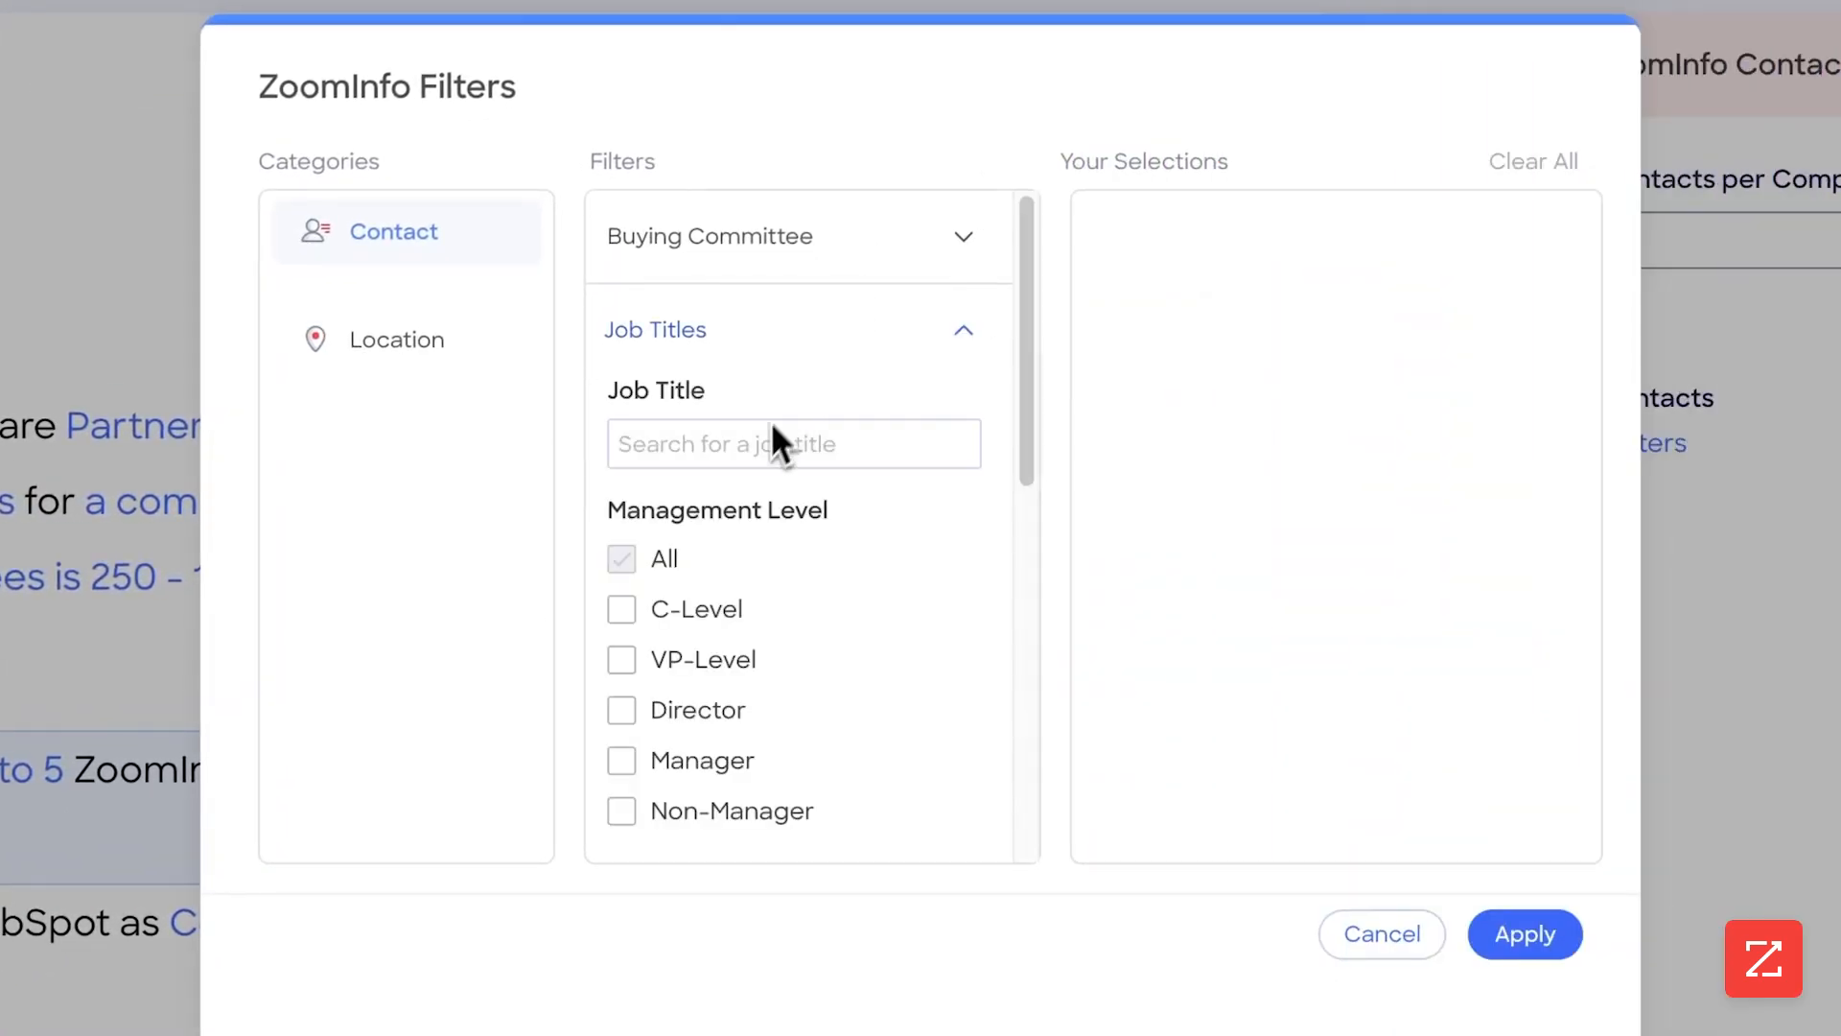
scroll(767, 451, "down", 2)
scroll(763, 456, "up", 3)
scroll(772, 489, "down", 3)
left_click(623, 361)
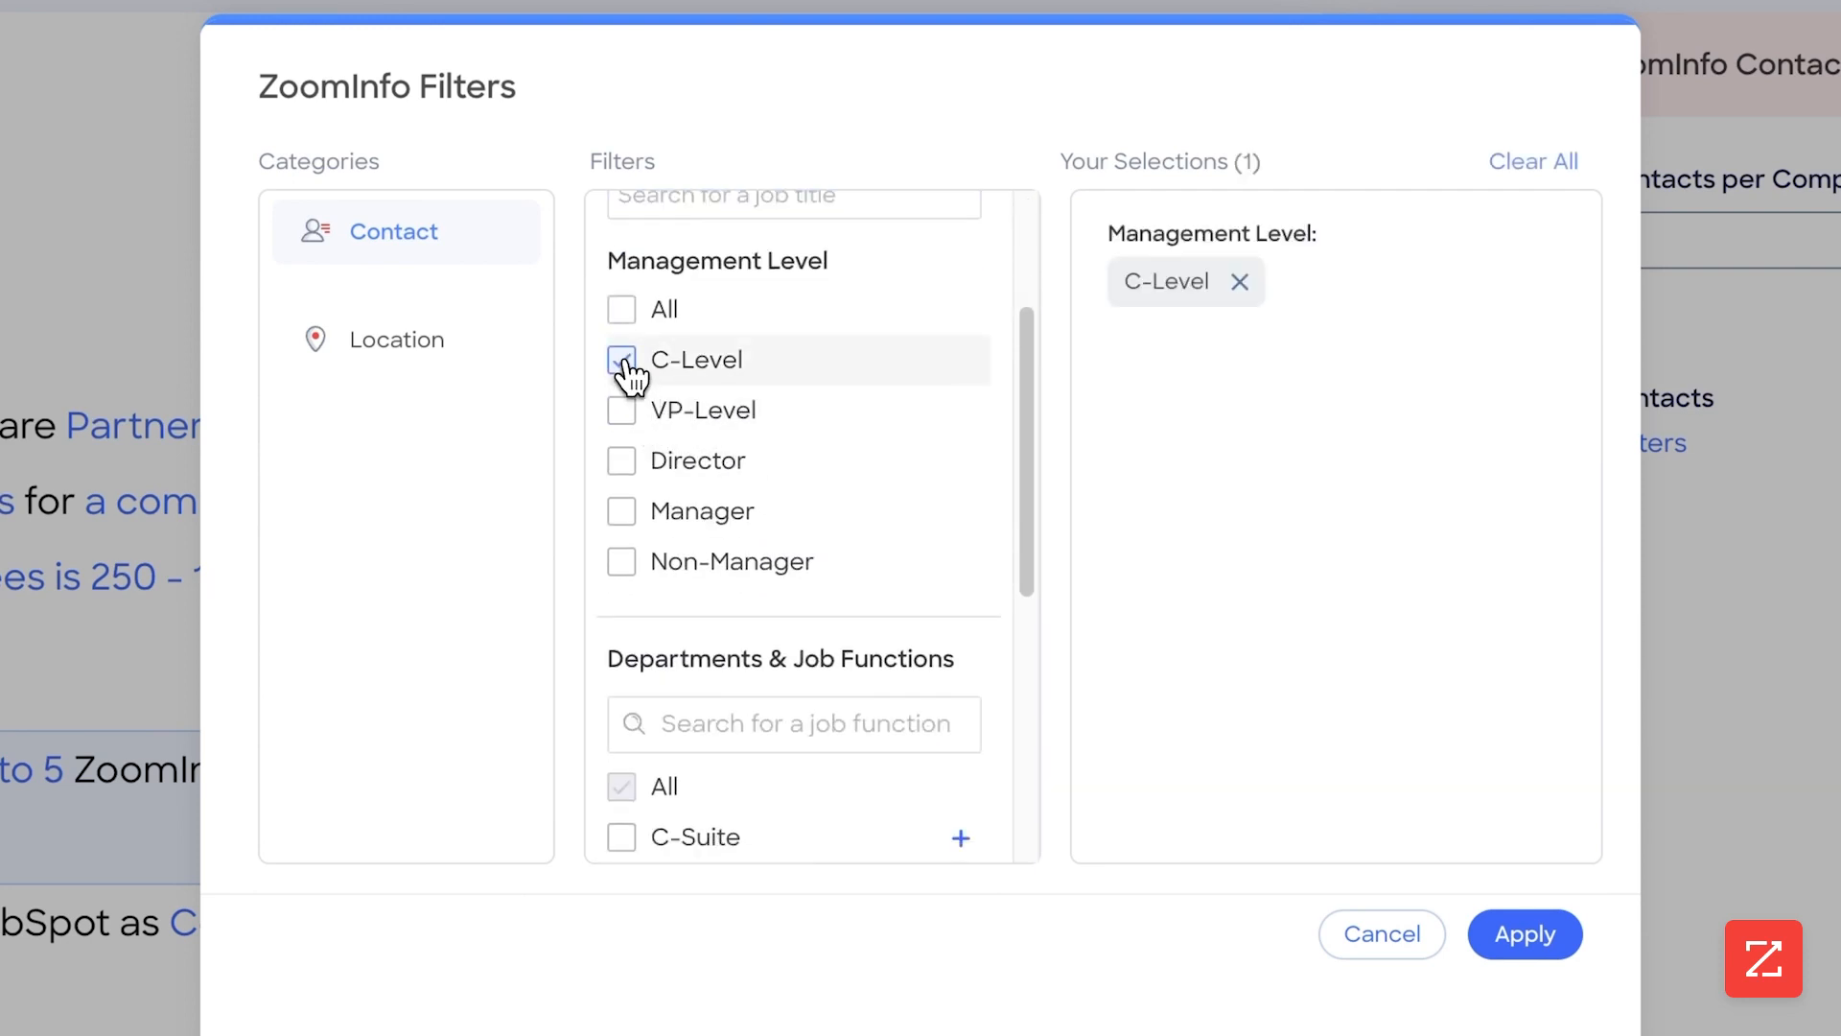
scroll(752, 469, "down", 2)
scroll(809, 624, "down", 3)
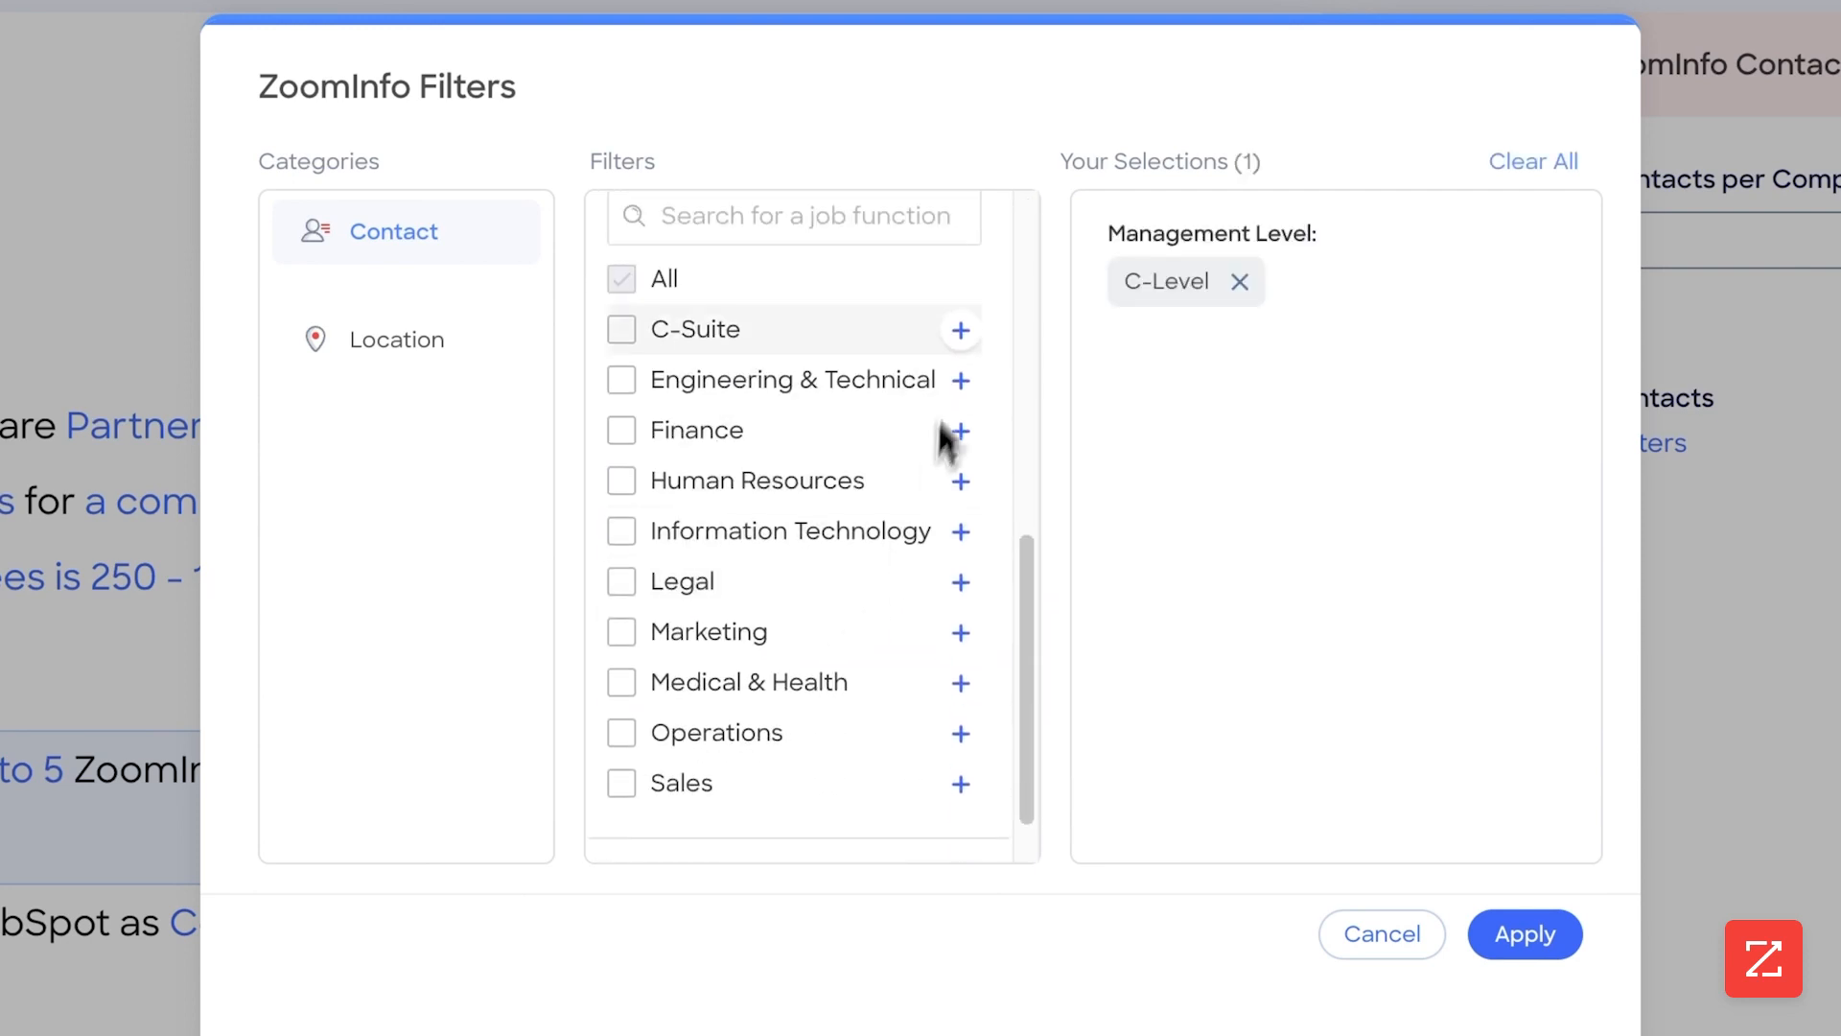
left_click(623, 329)
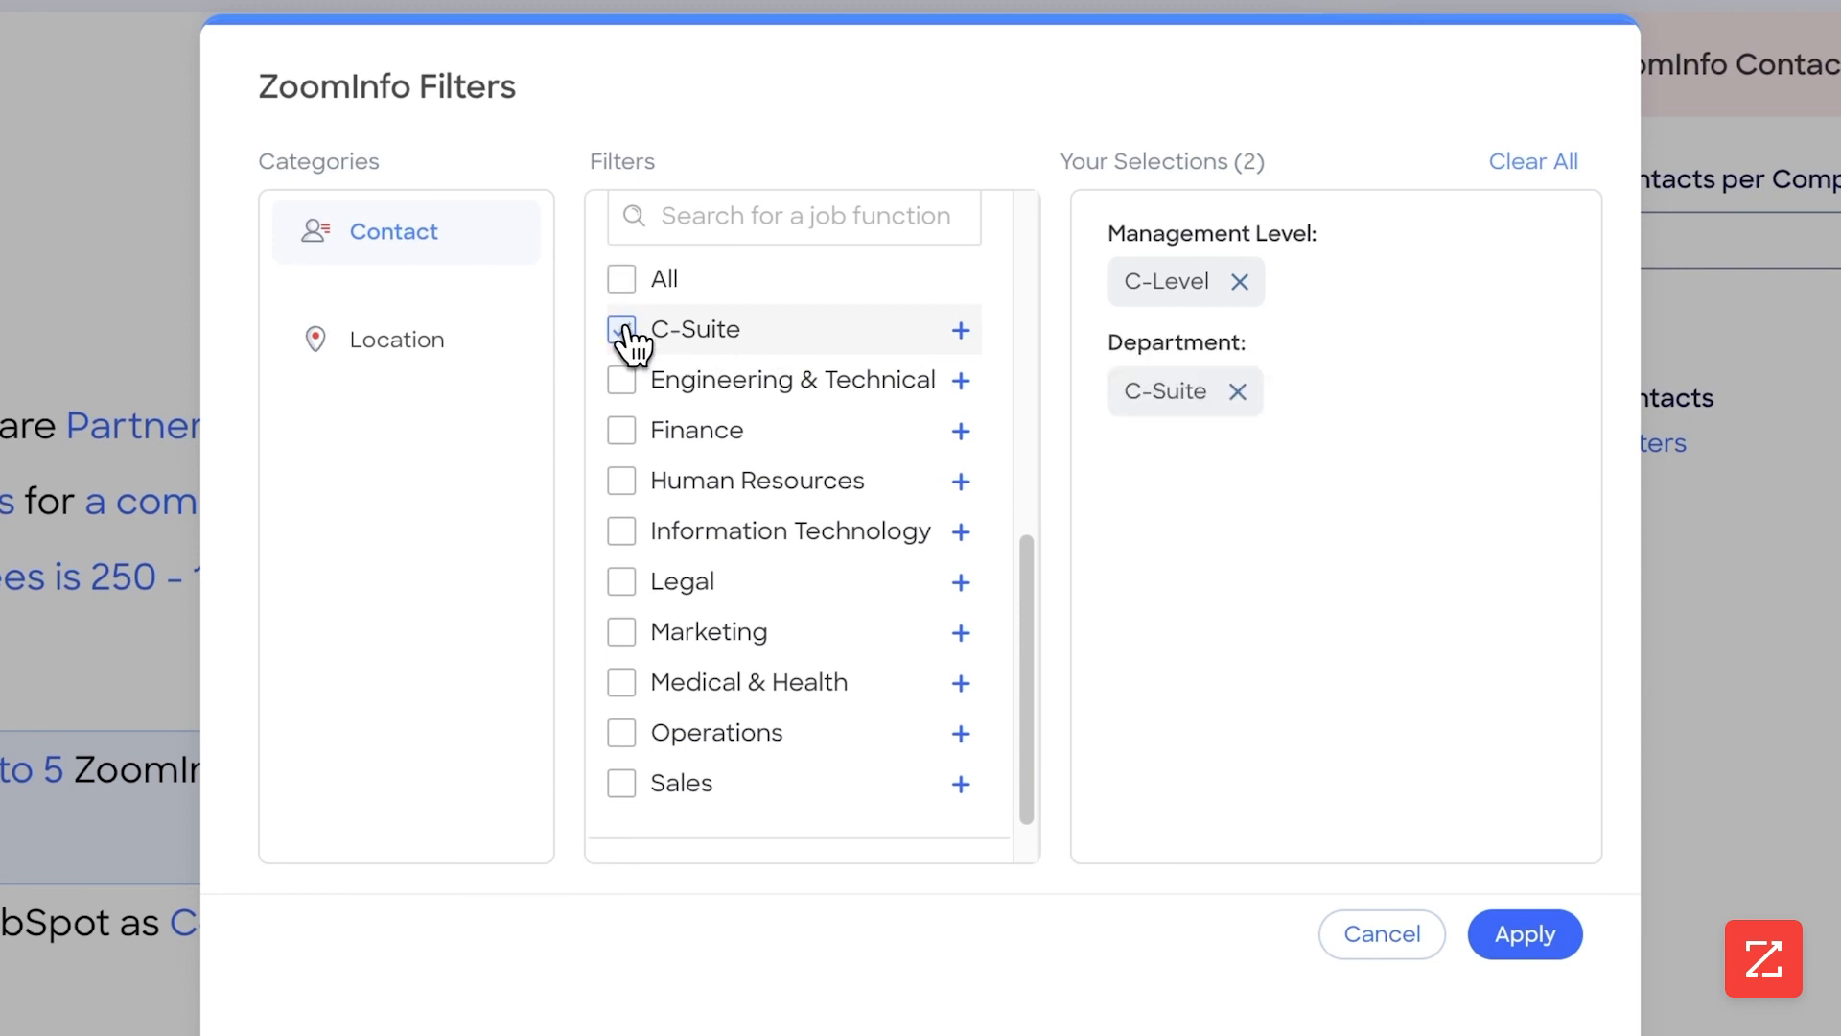
Restrict the contact accuracy score to the 95-99 range
scroll(773, 474, "down", 2)
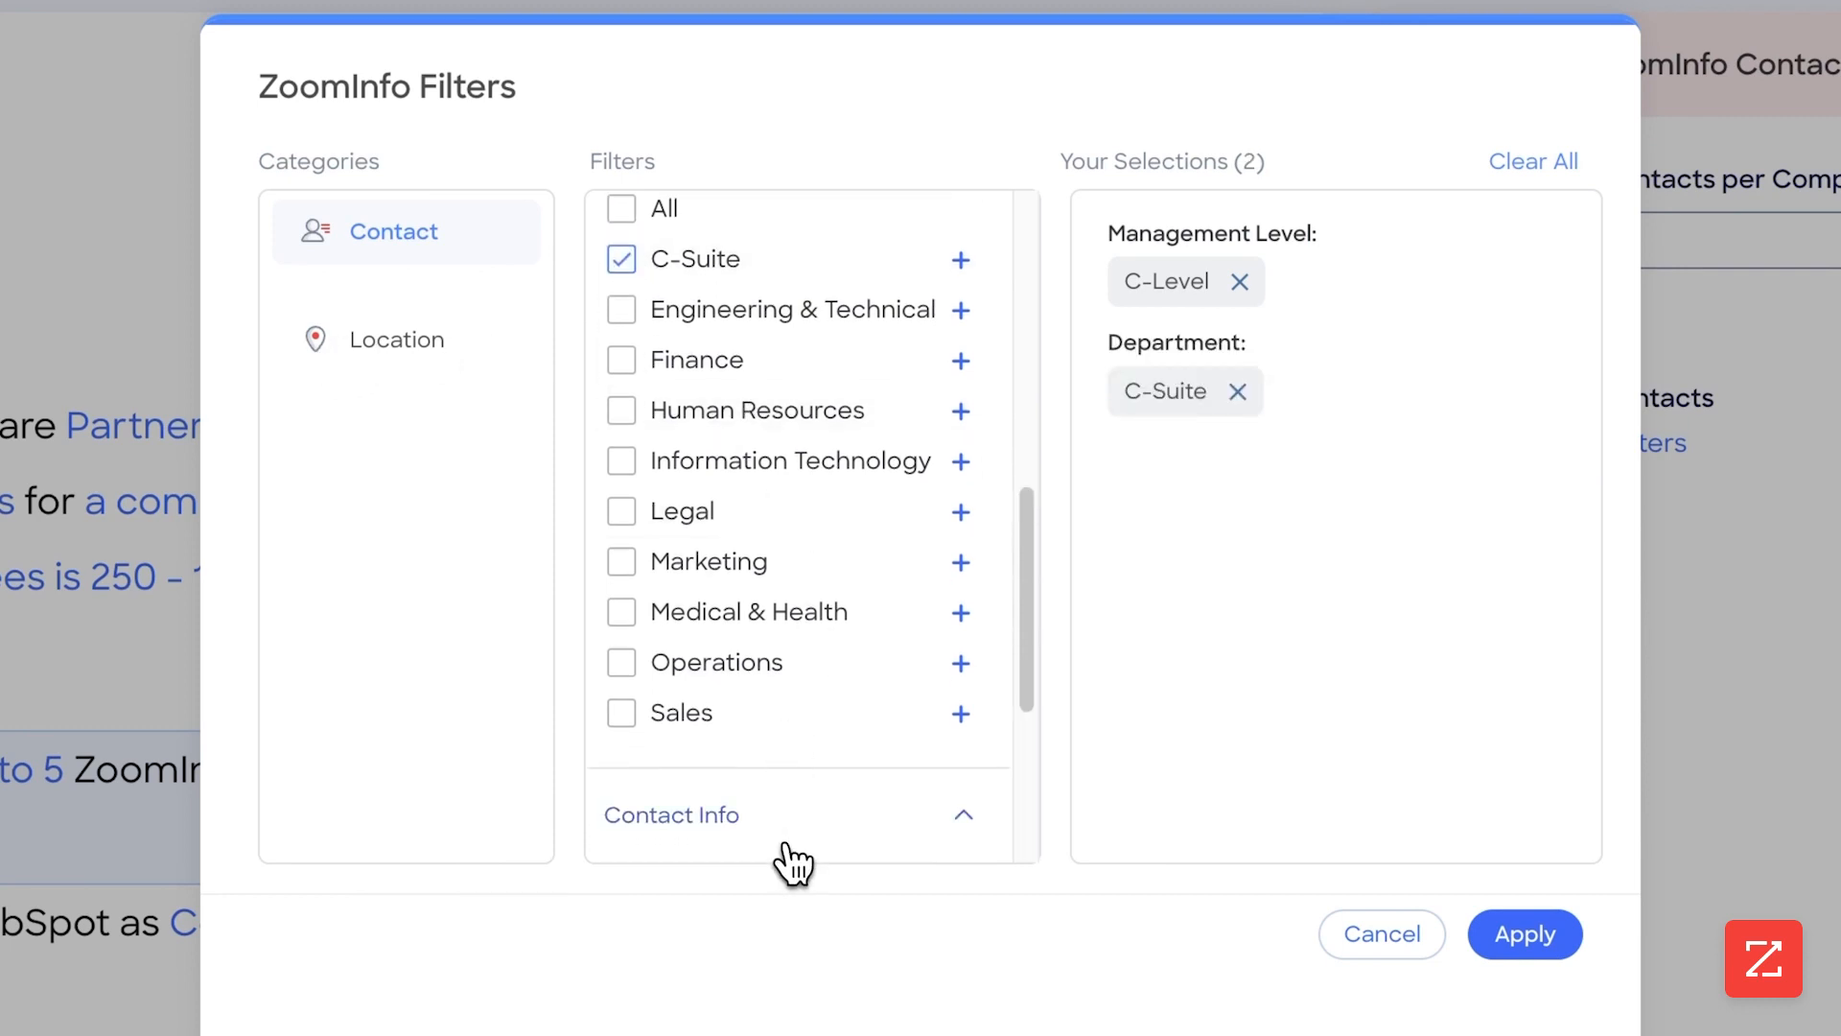
scroll(786, 859, "down", 5)
left_click_drag(759, 724, 876, 745)
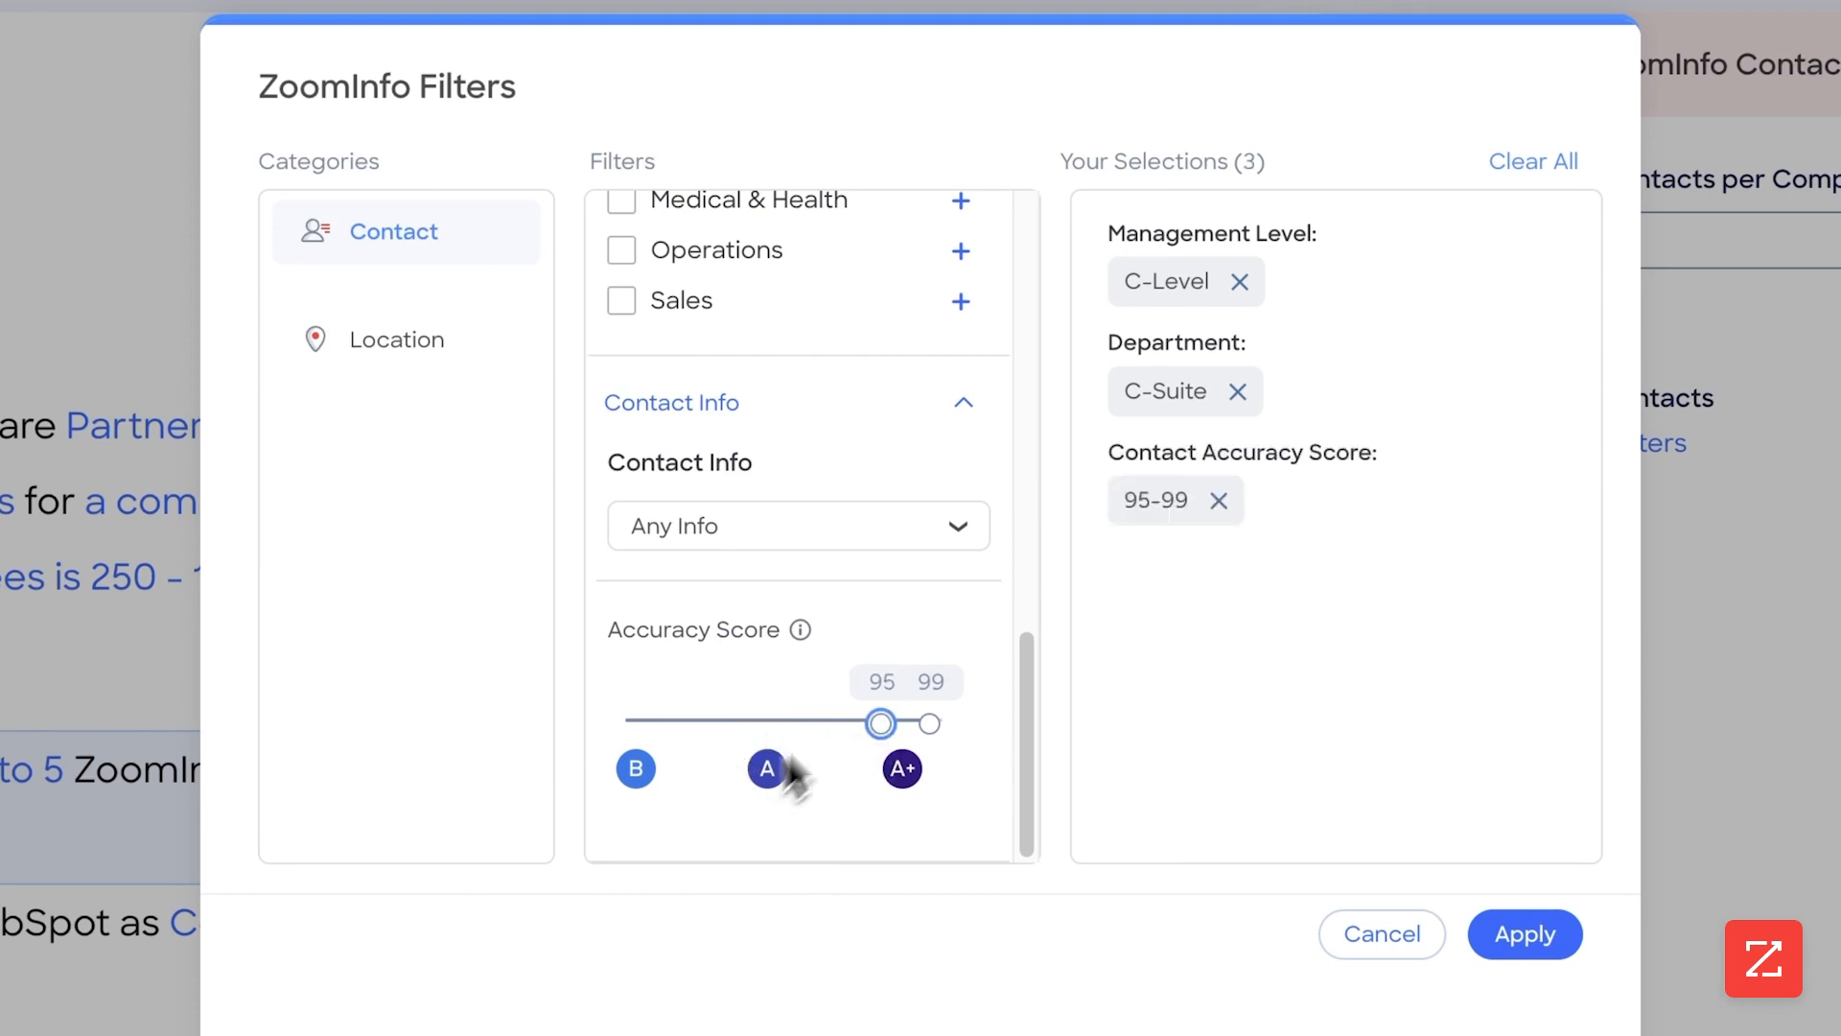
Require contacts to have all of Mobile Phone, Direct Phone and Business Email in the Contact Info filter
left_click(912, 539)
left_click(697, 700)
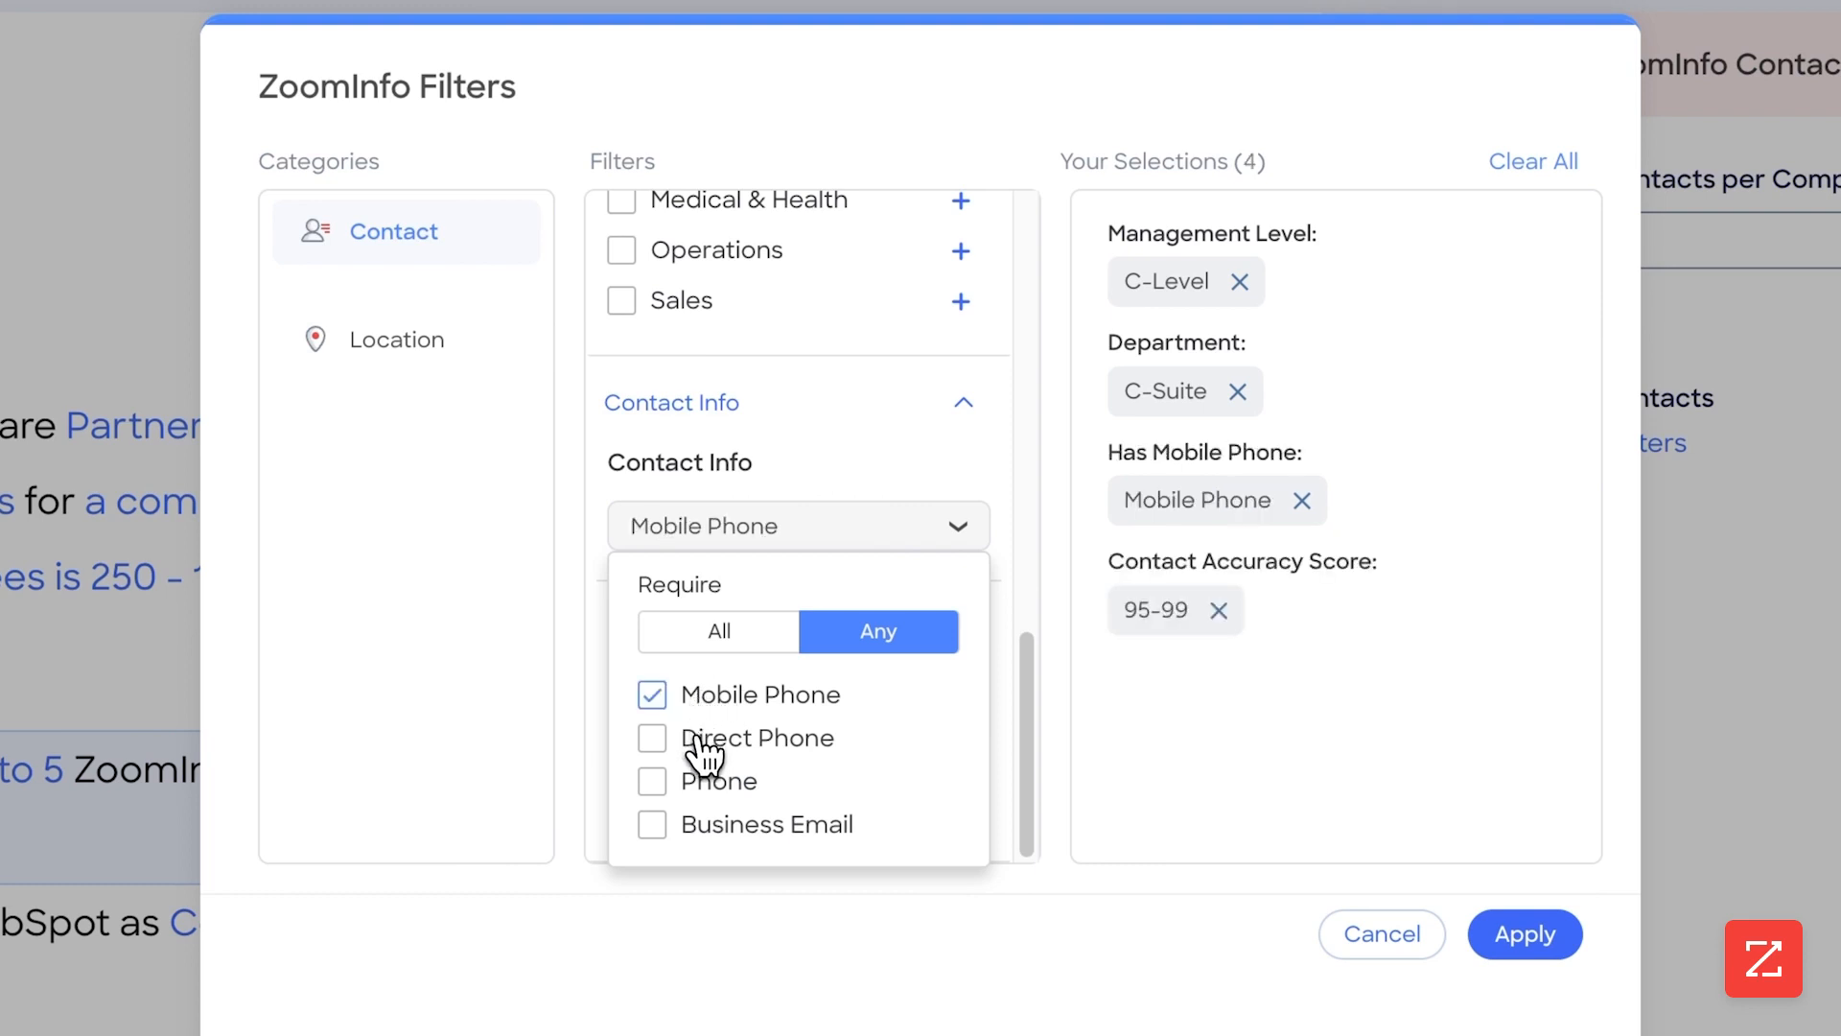
left_click(704, 750)
left_click(745, 849)
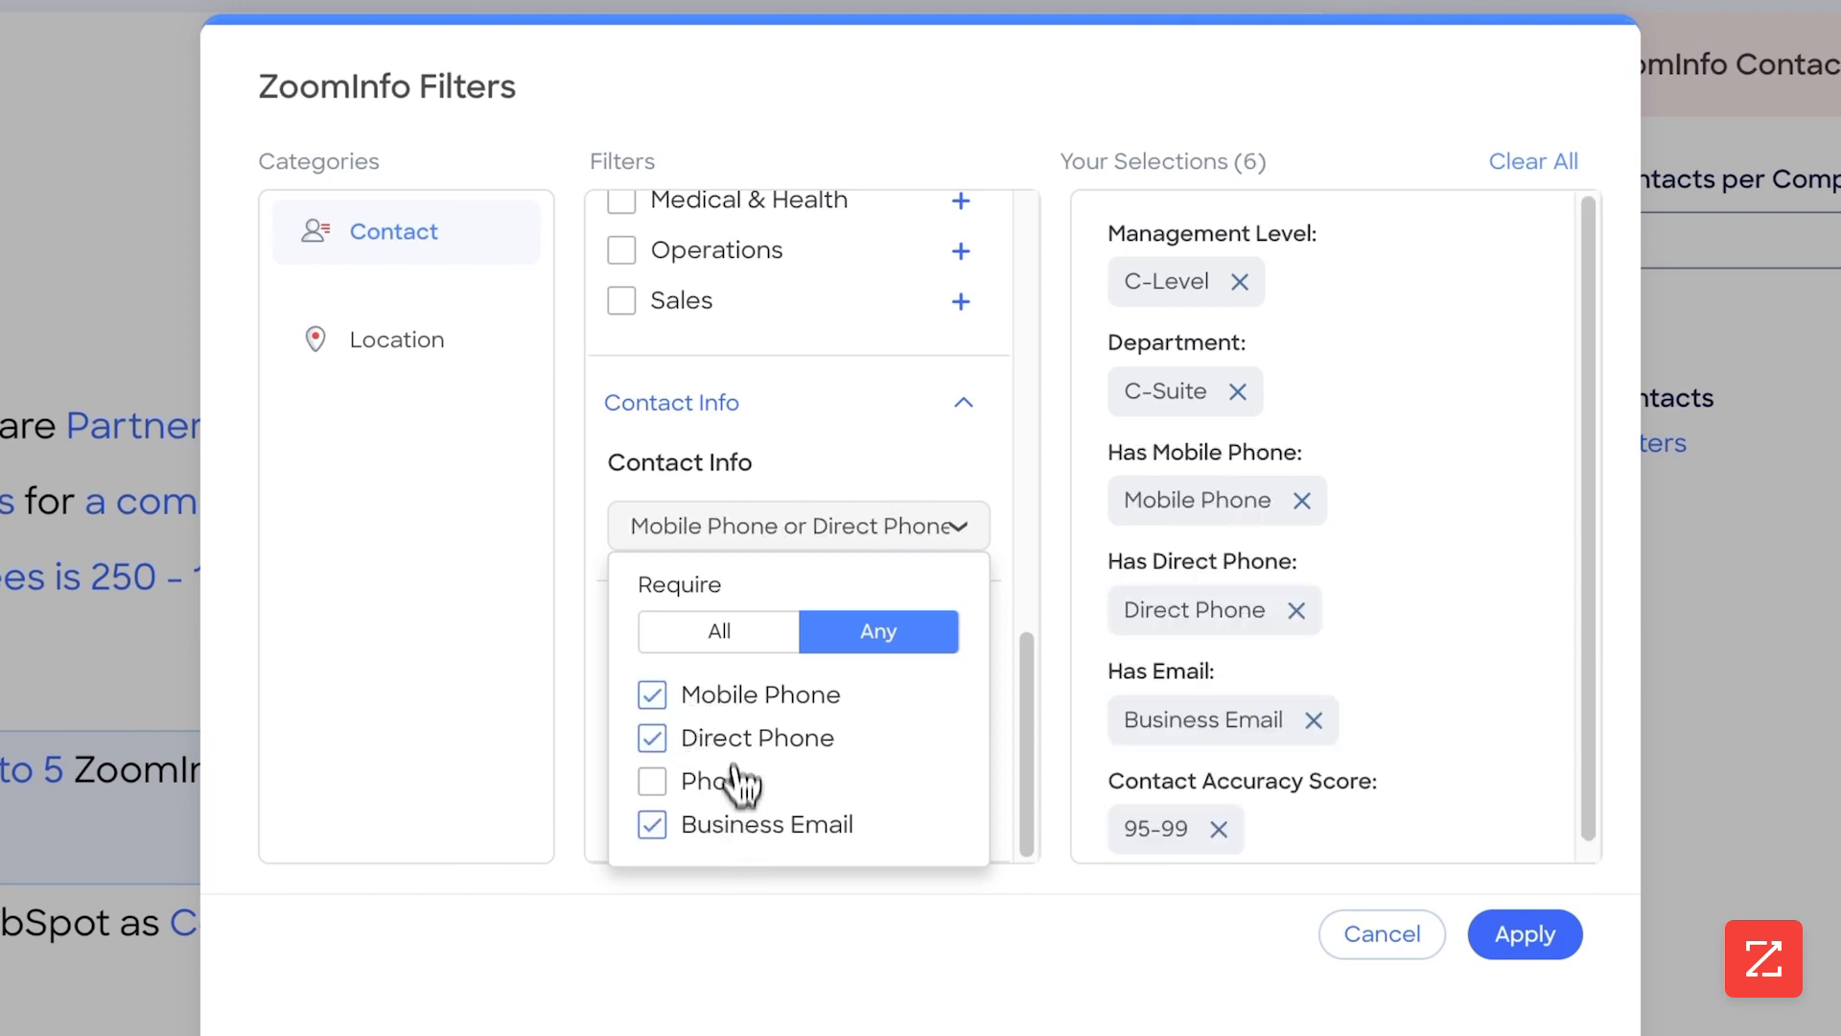
left_click(762, 648)
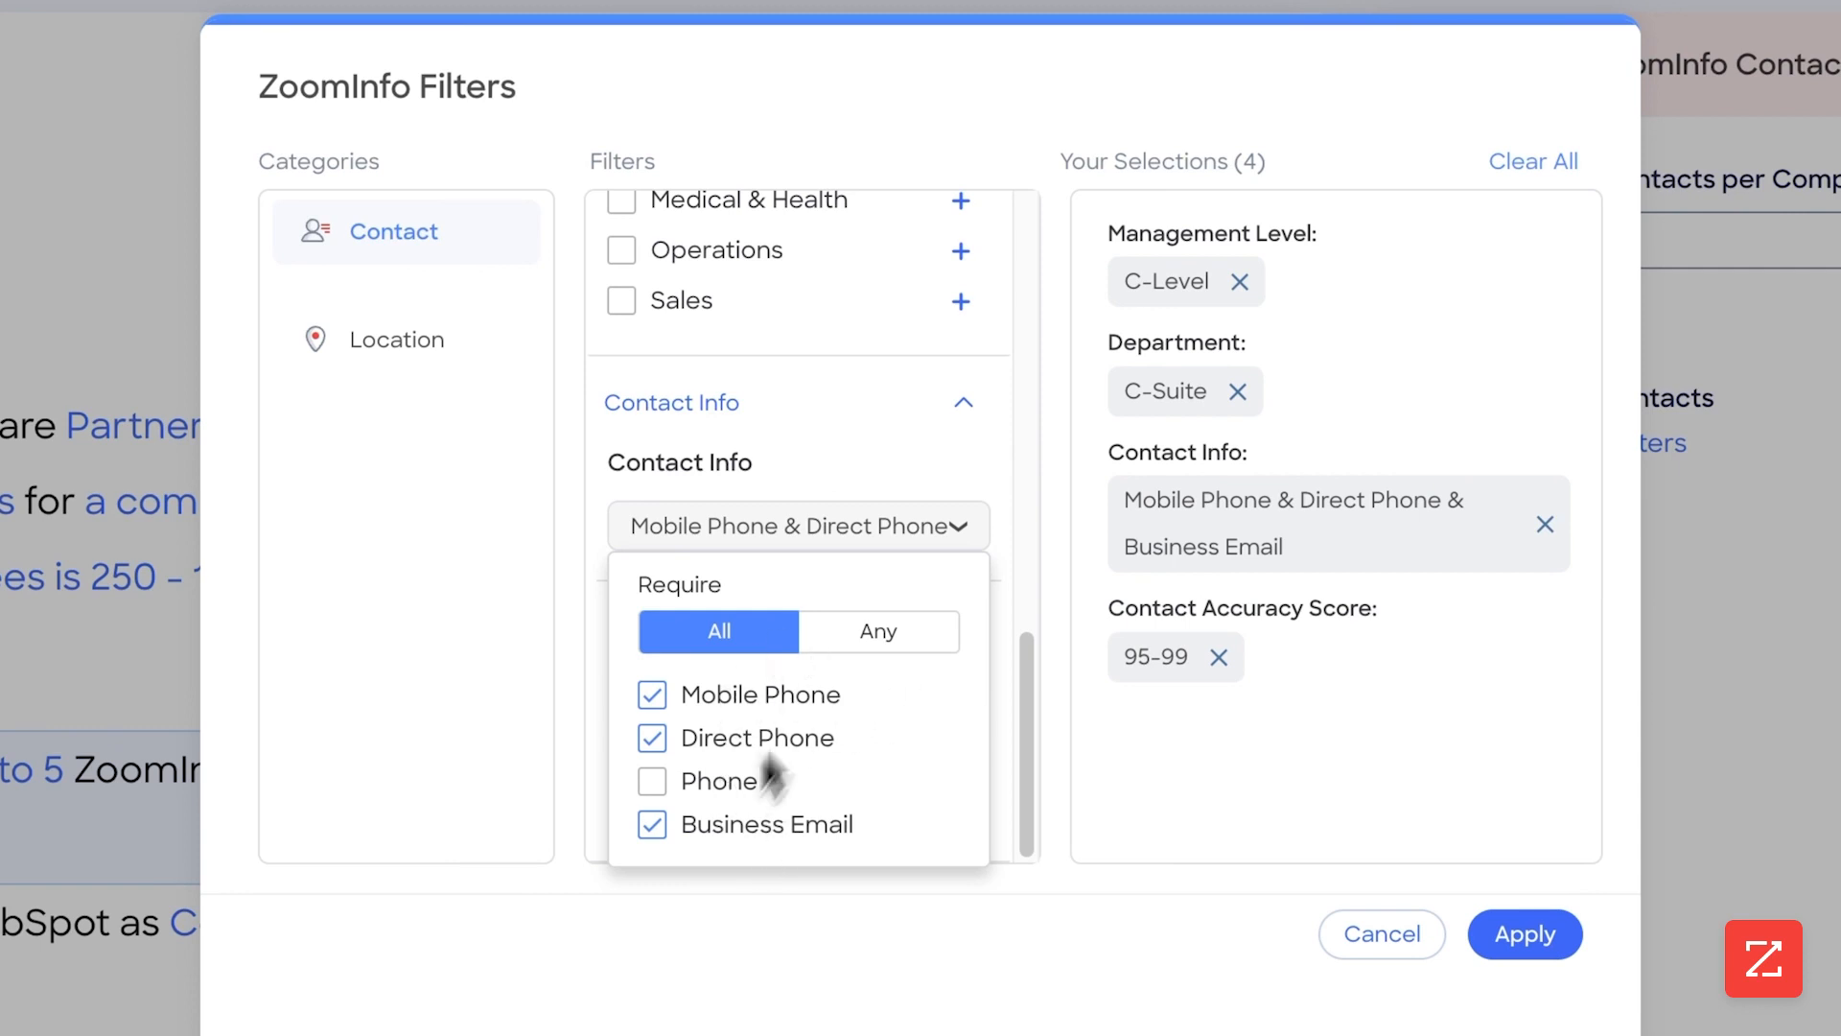
left_click(888, 518)
Add US - States as the contacts' location filter and apply the contact filters
left_click(403, 335)
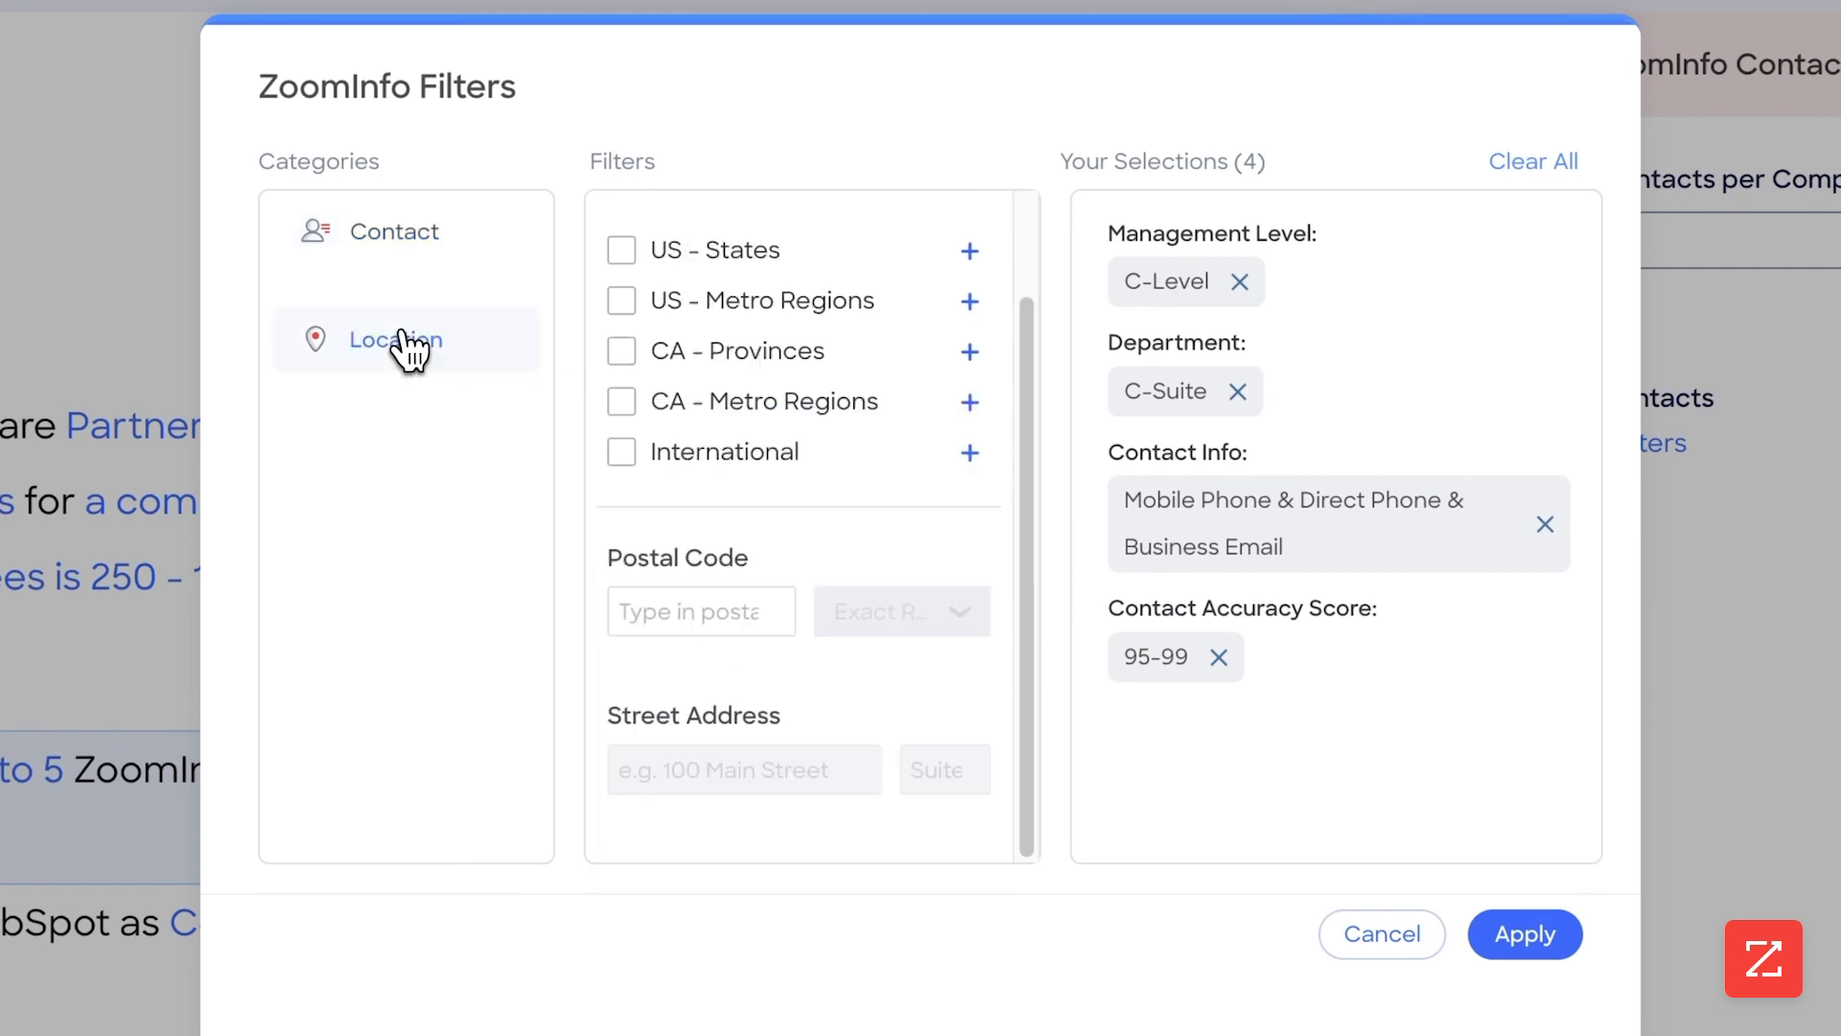
left_click(622, 252)
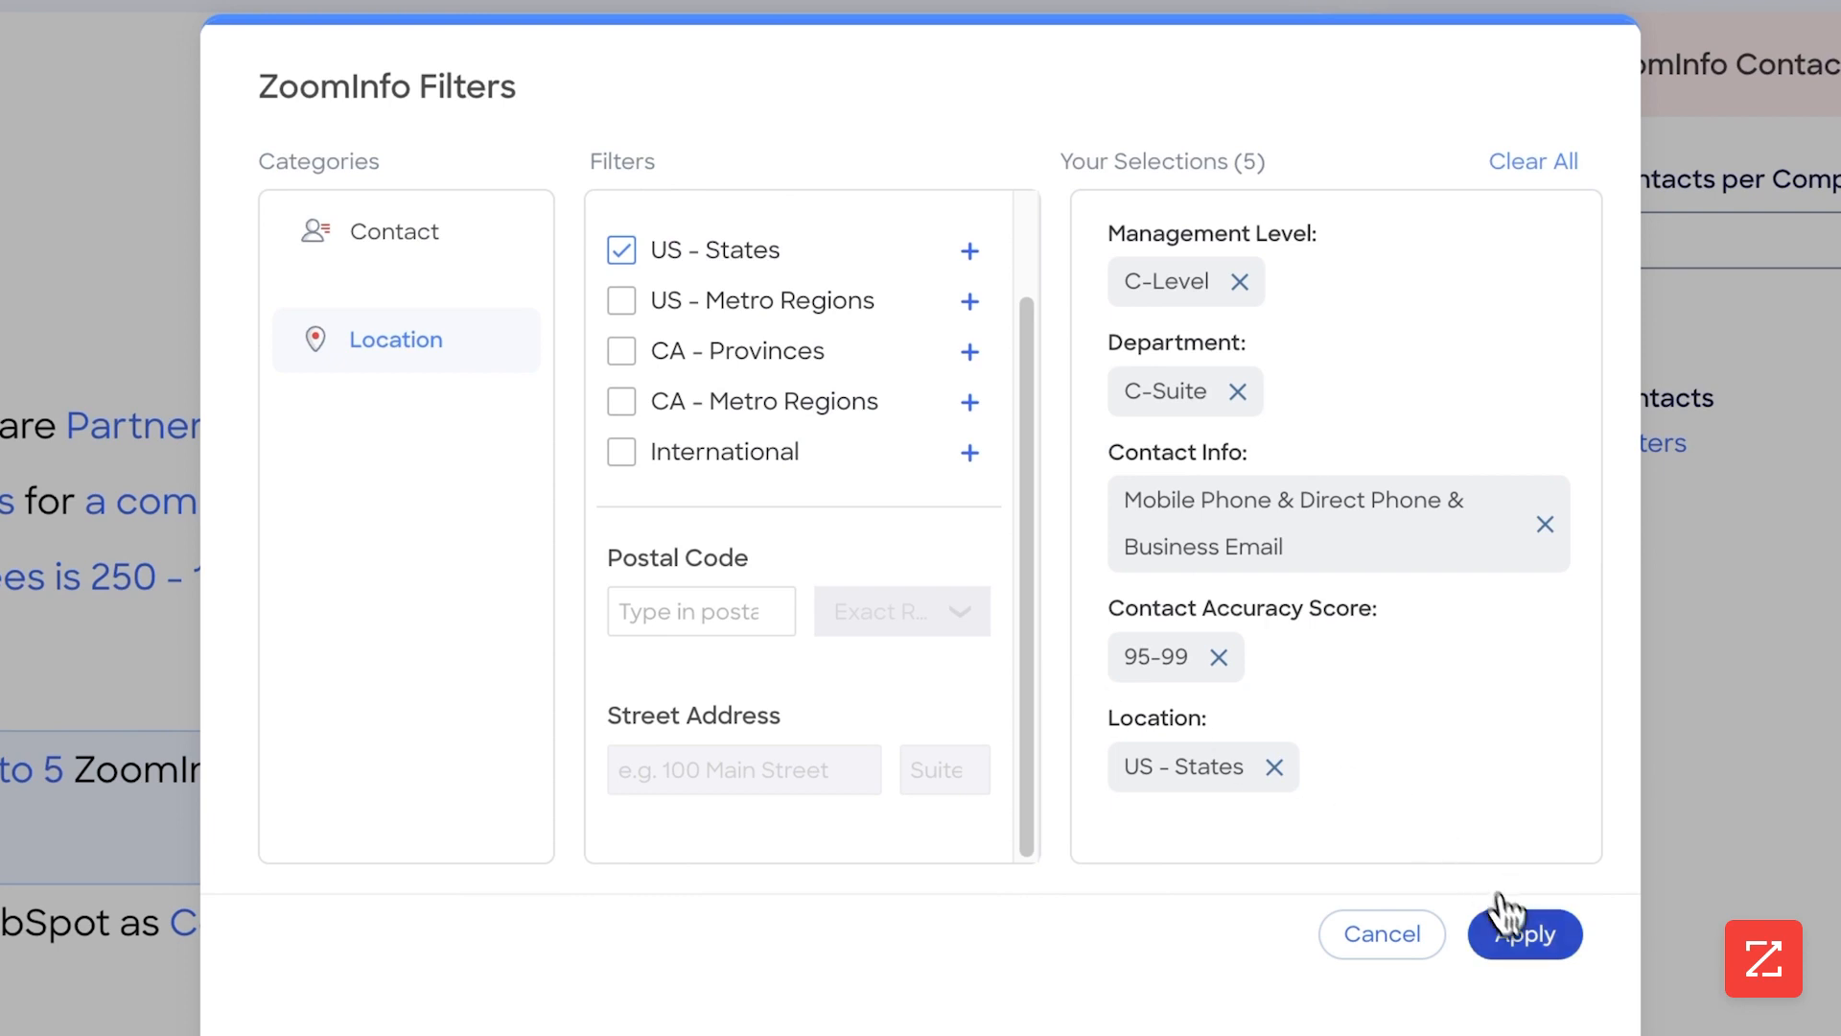
left_click(1545, 948)
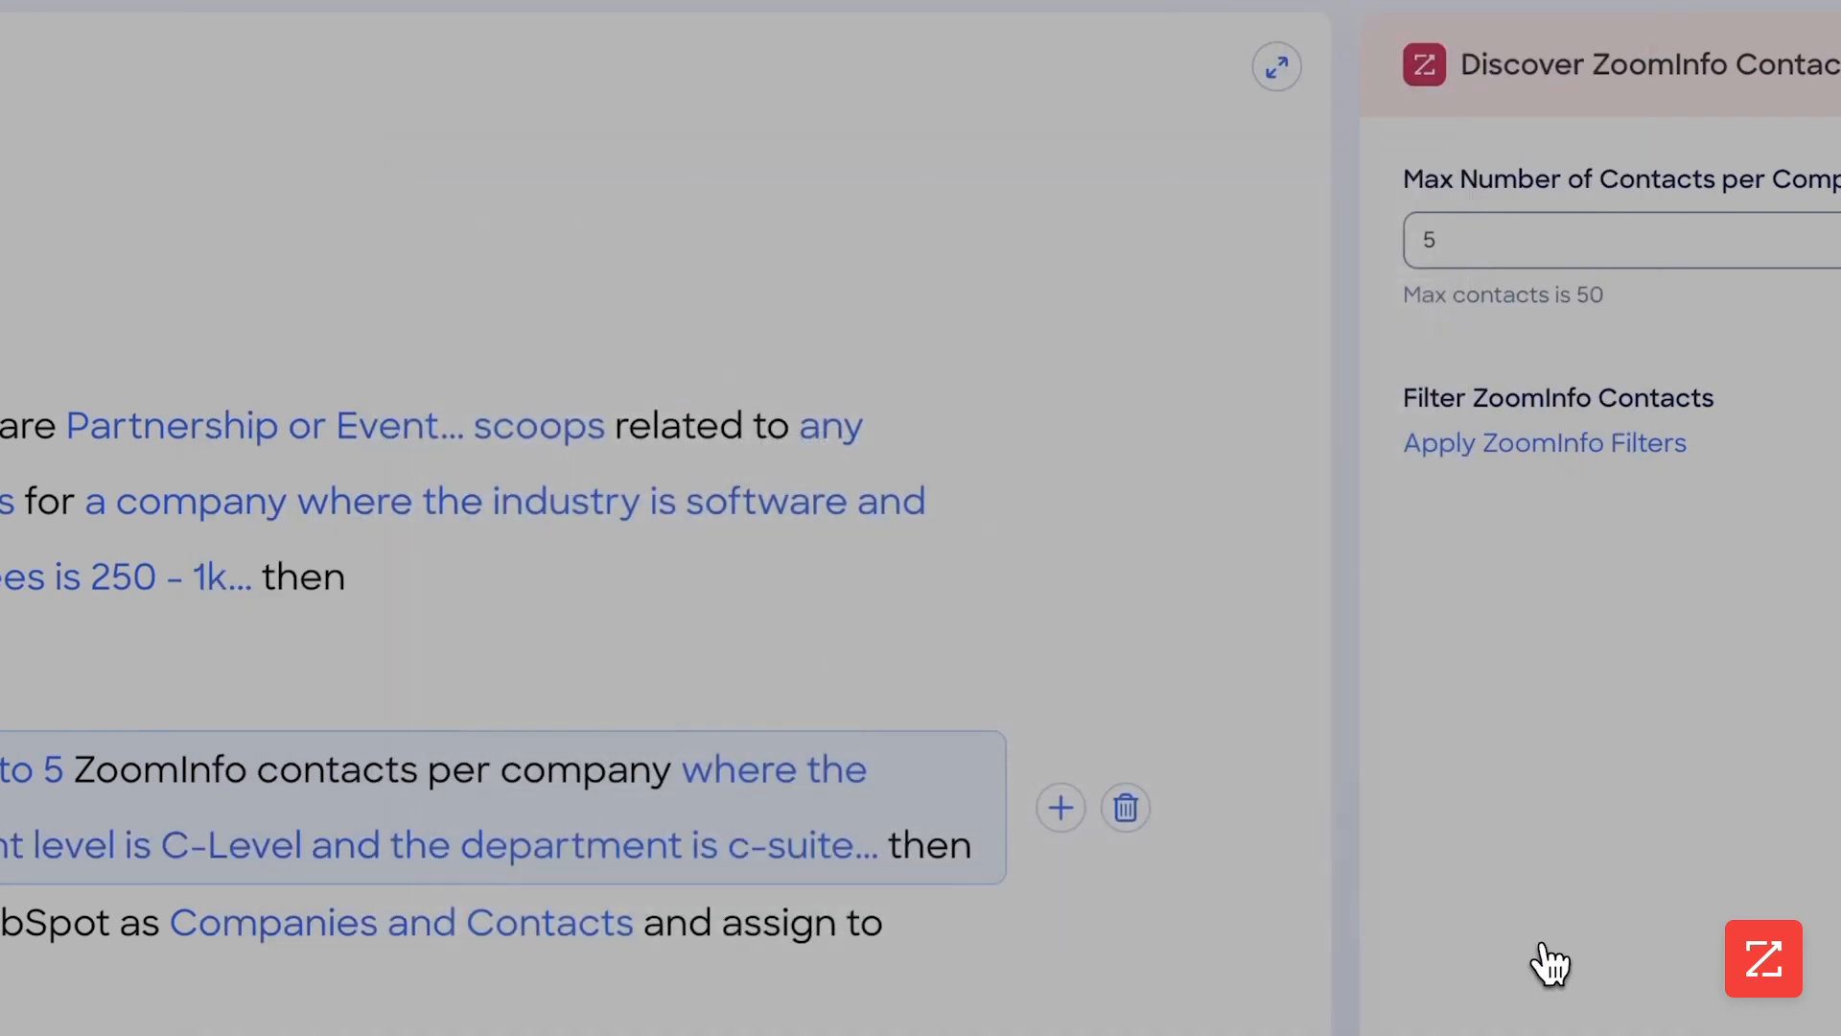
Assign the HubSpot export of Companies and Contacts to BowTied Systems, and turn the workflow on before closing it
left_click(484, 820)
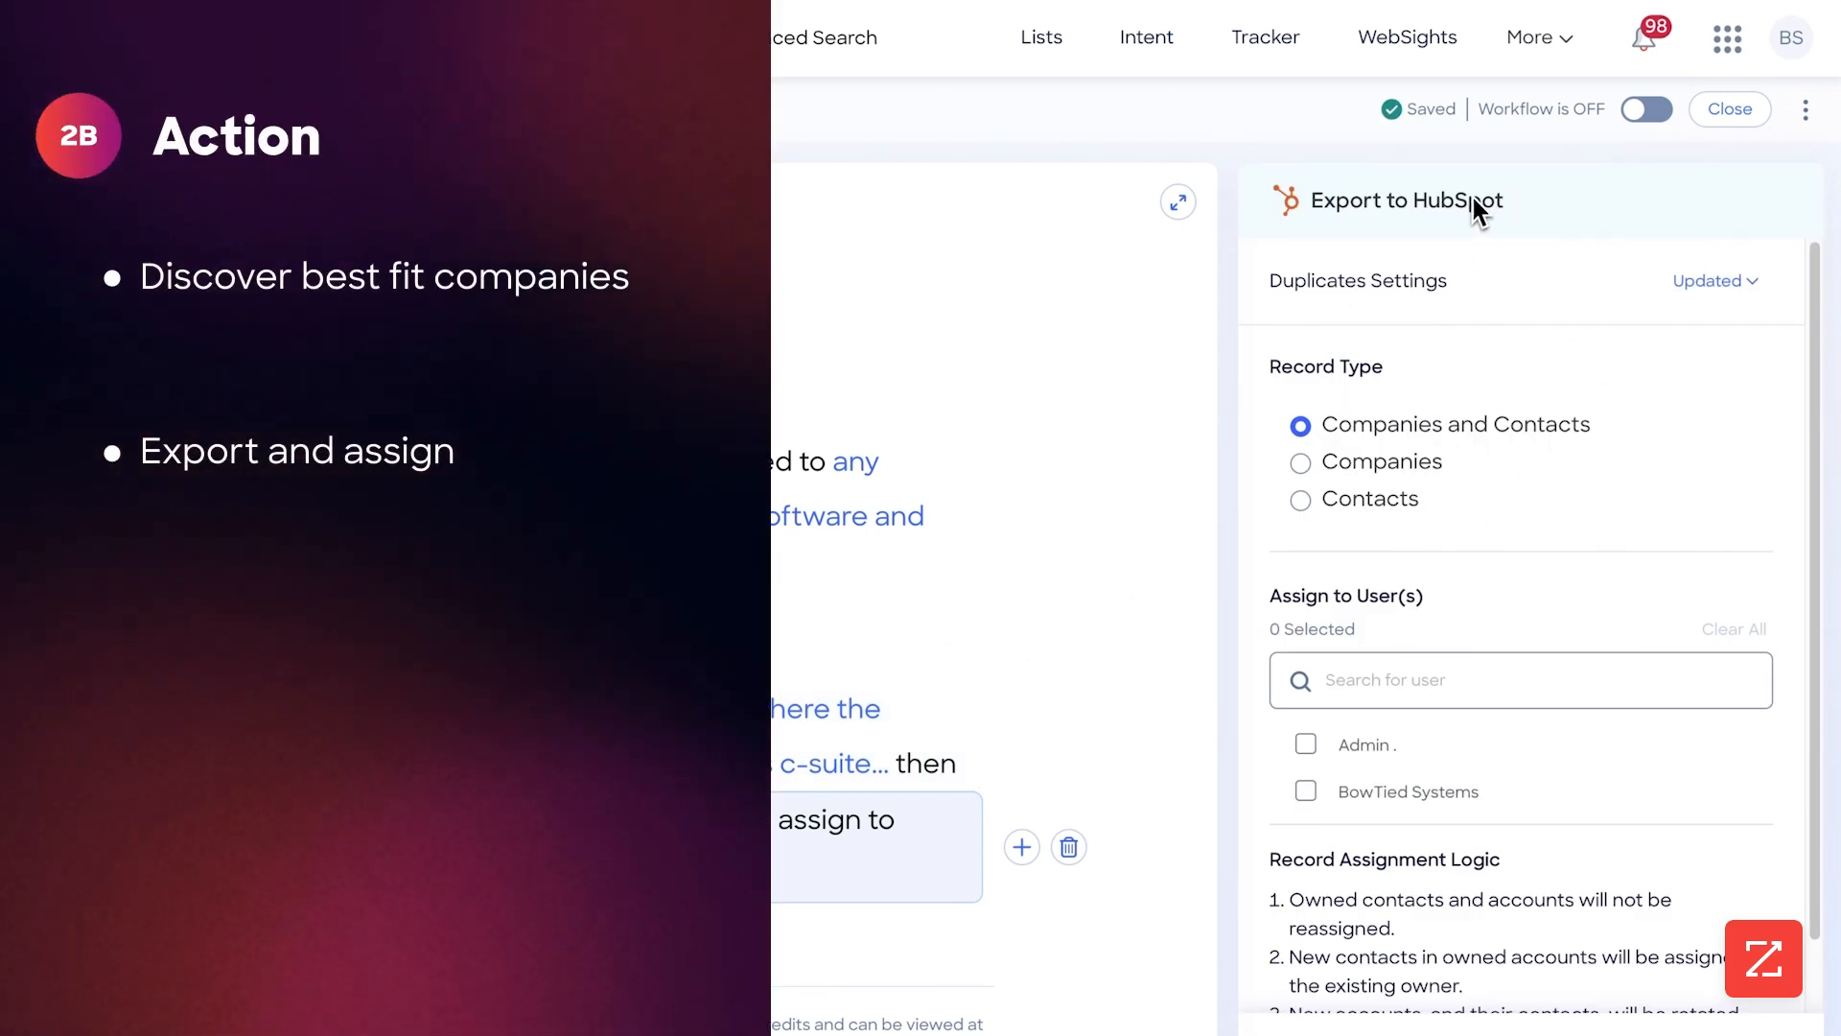
scroll(1446, 402, "down", 1)
left_click(1354, 719)
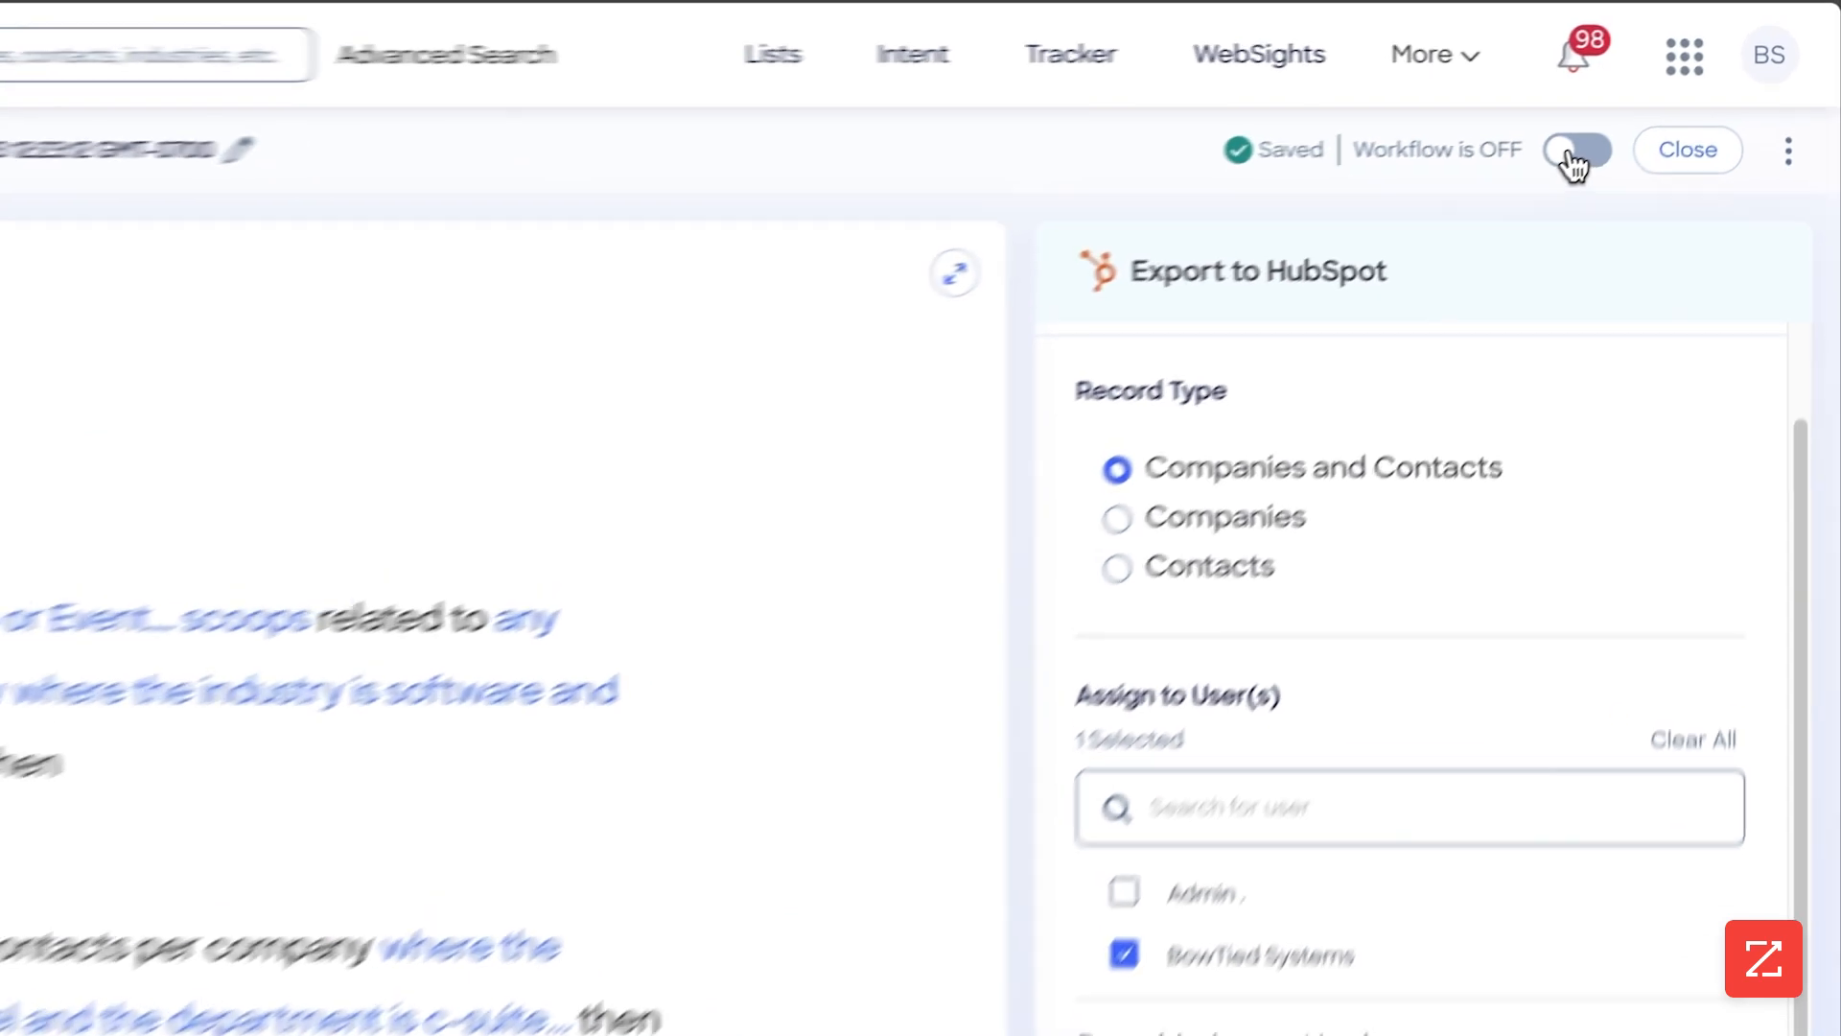
left_click(1645, 111)
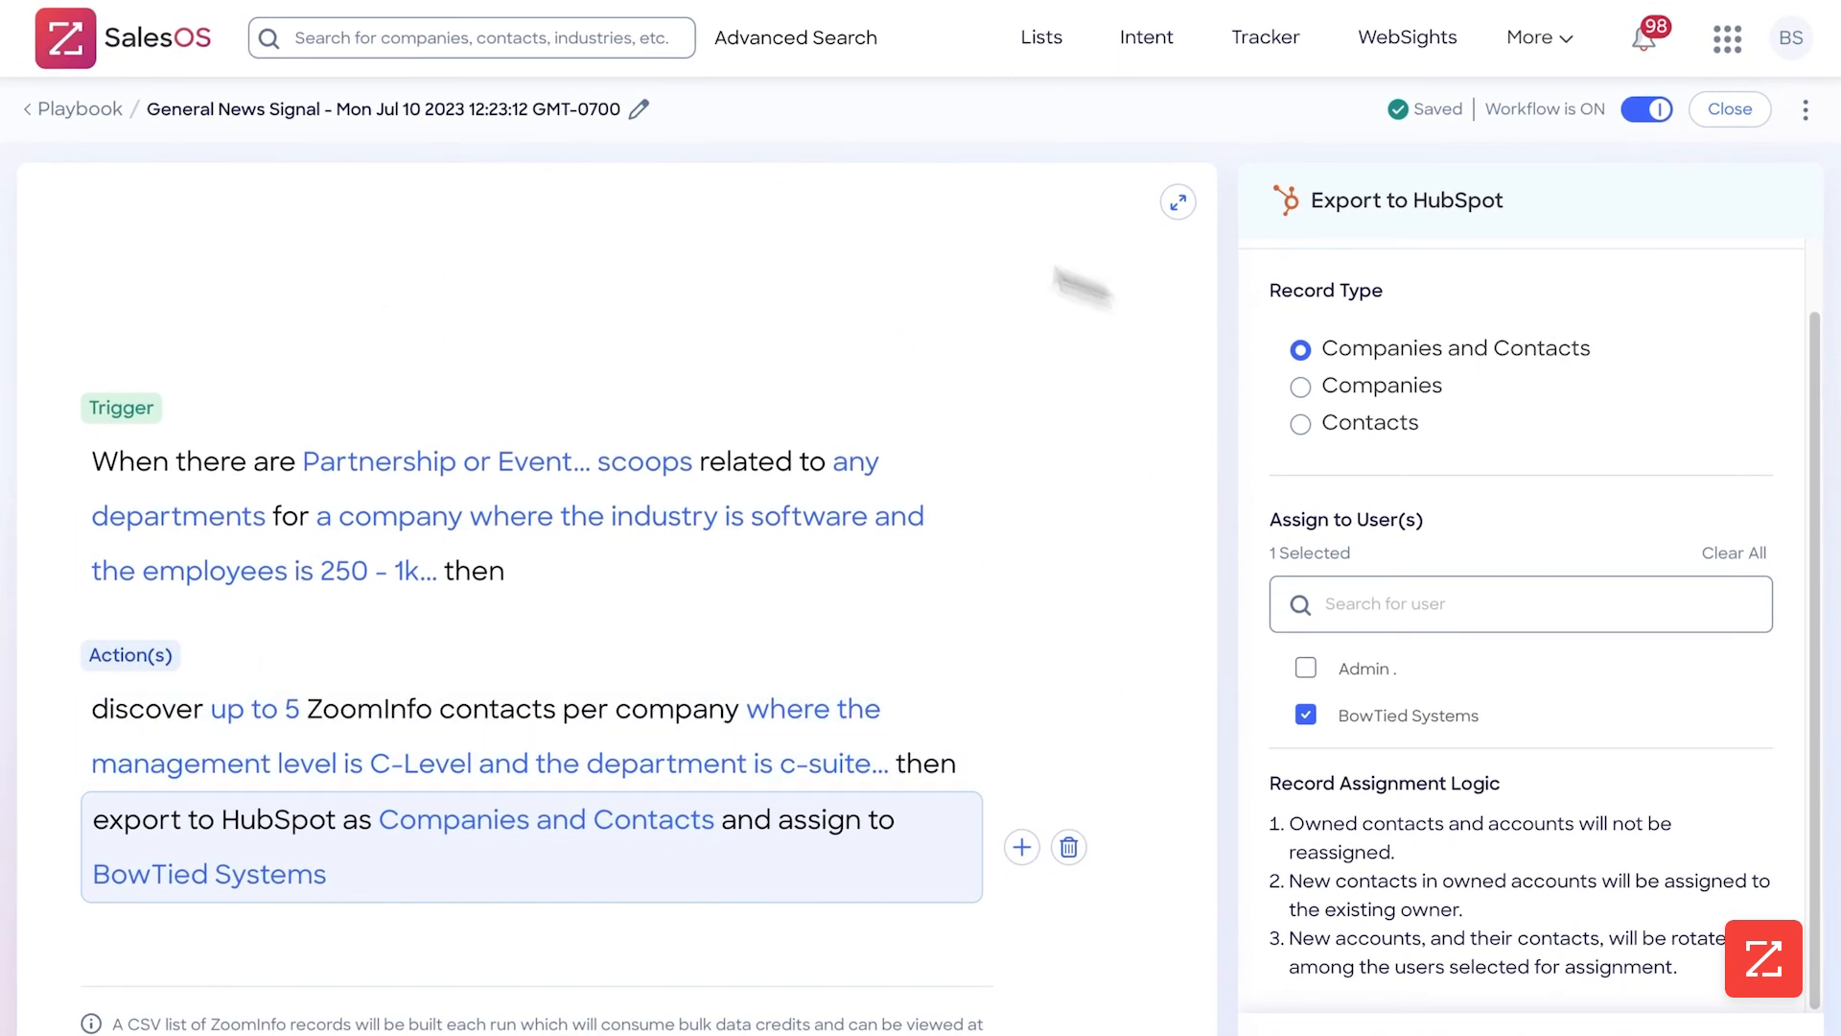
left_click(1731, 109)
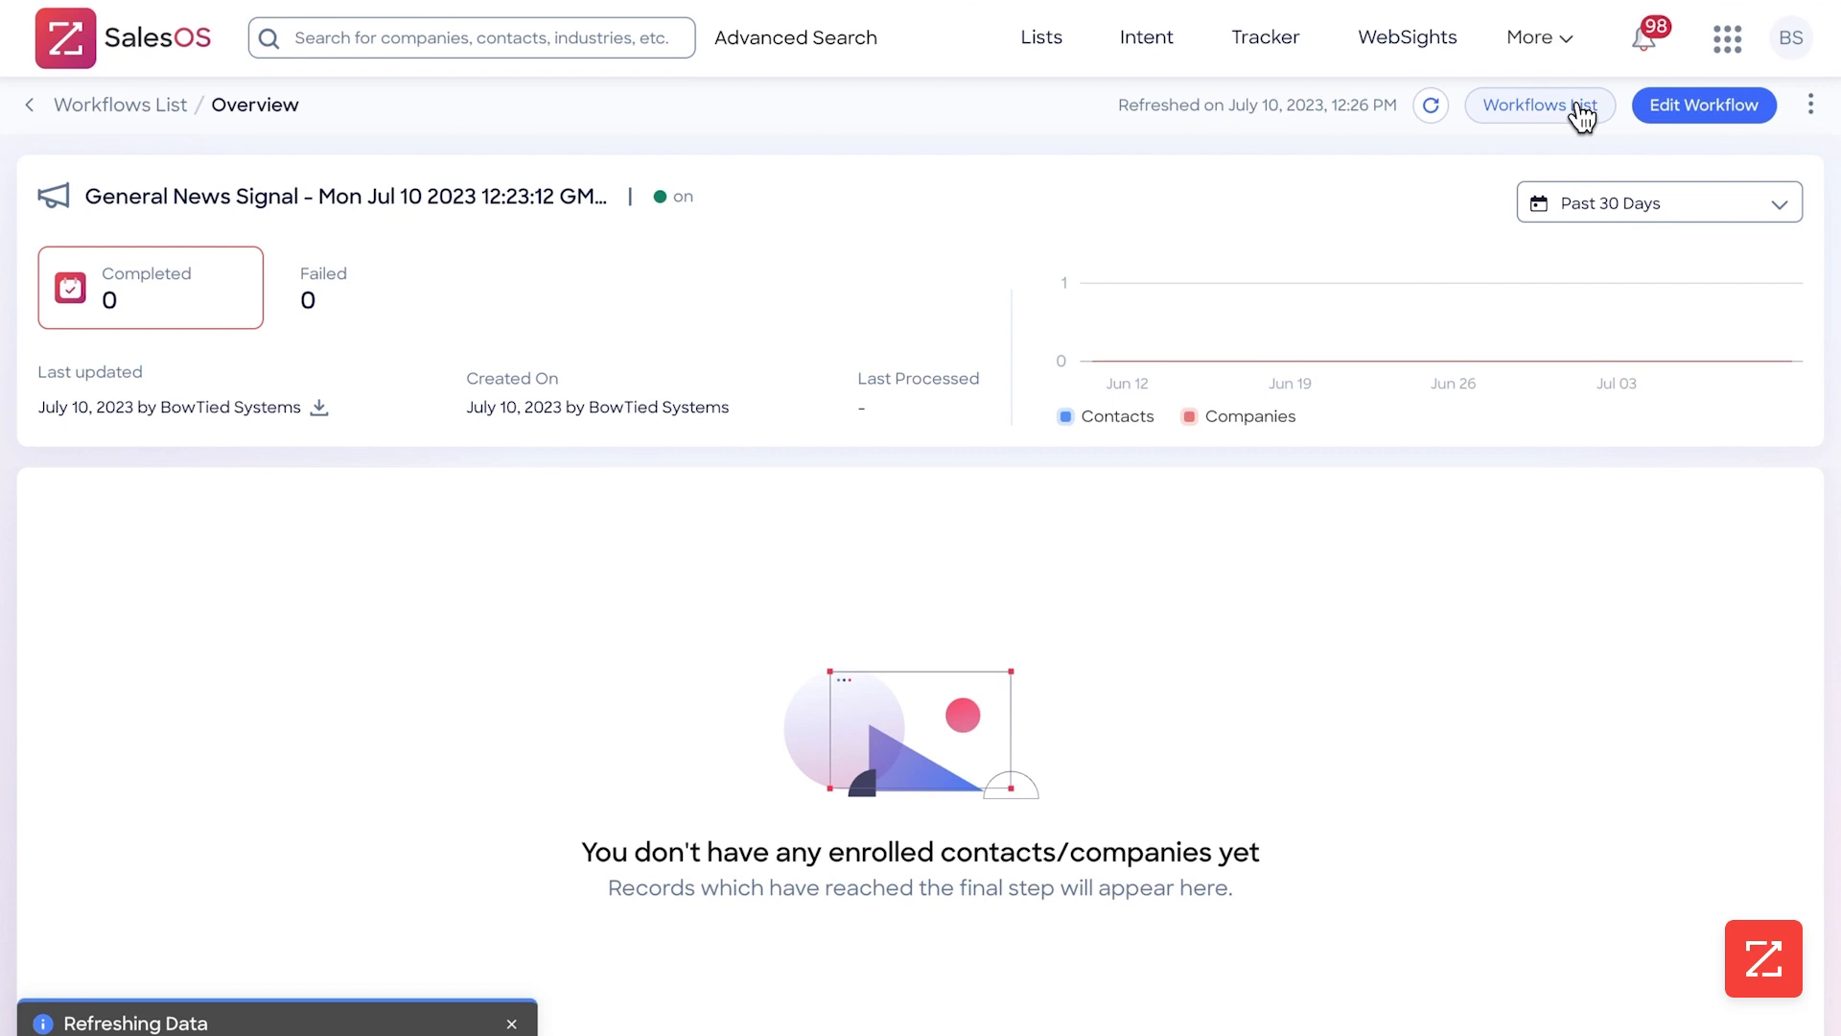
Find the Intent Signal Targeting workflow from Wed Jun 28 2023 13:27:41 in the workflows list and review its activity chart and company records
left_click(1582, 107)
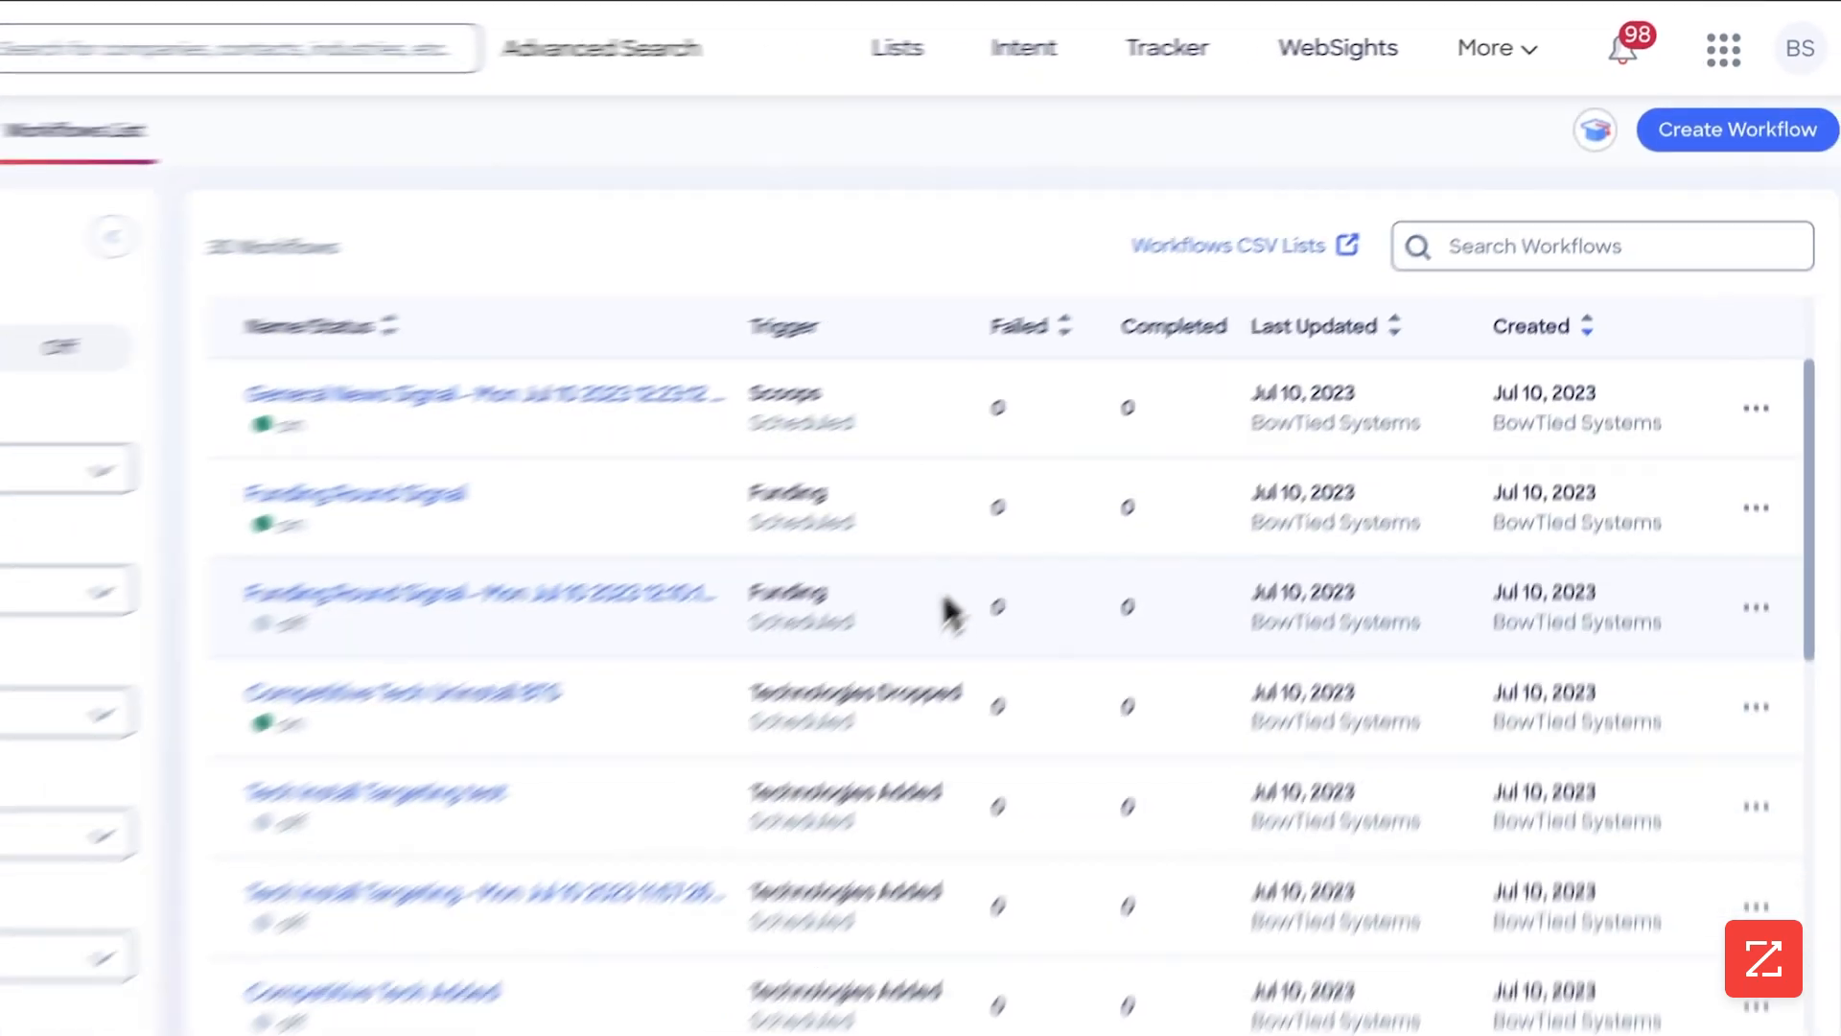
scroll(733, 775, "down", 2)
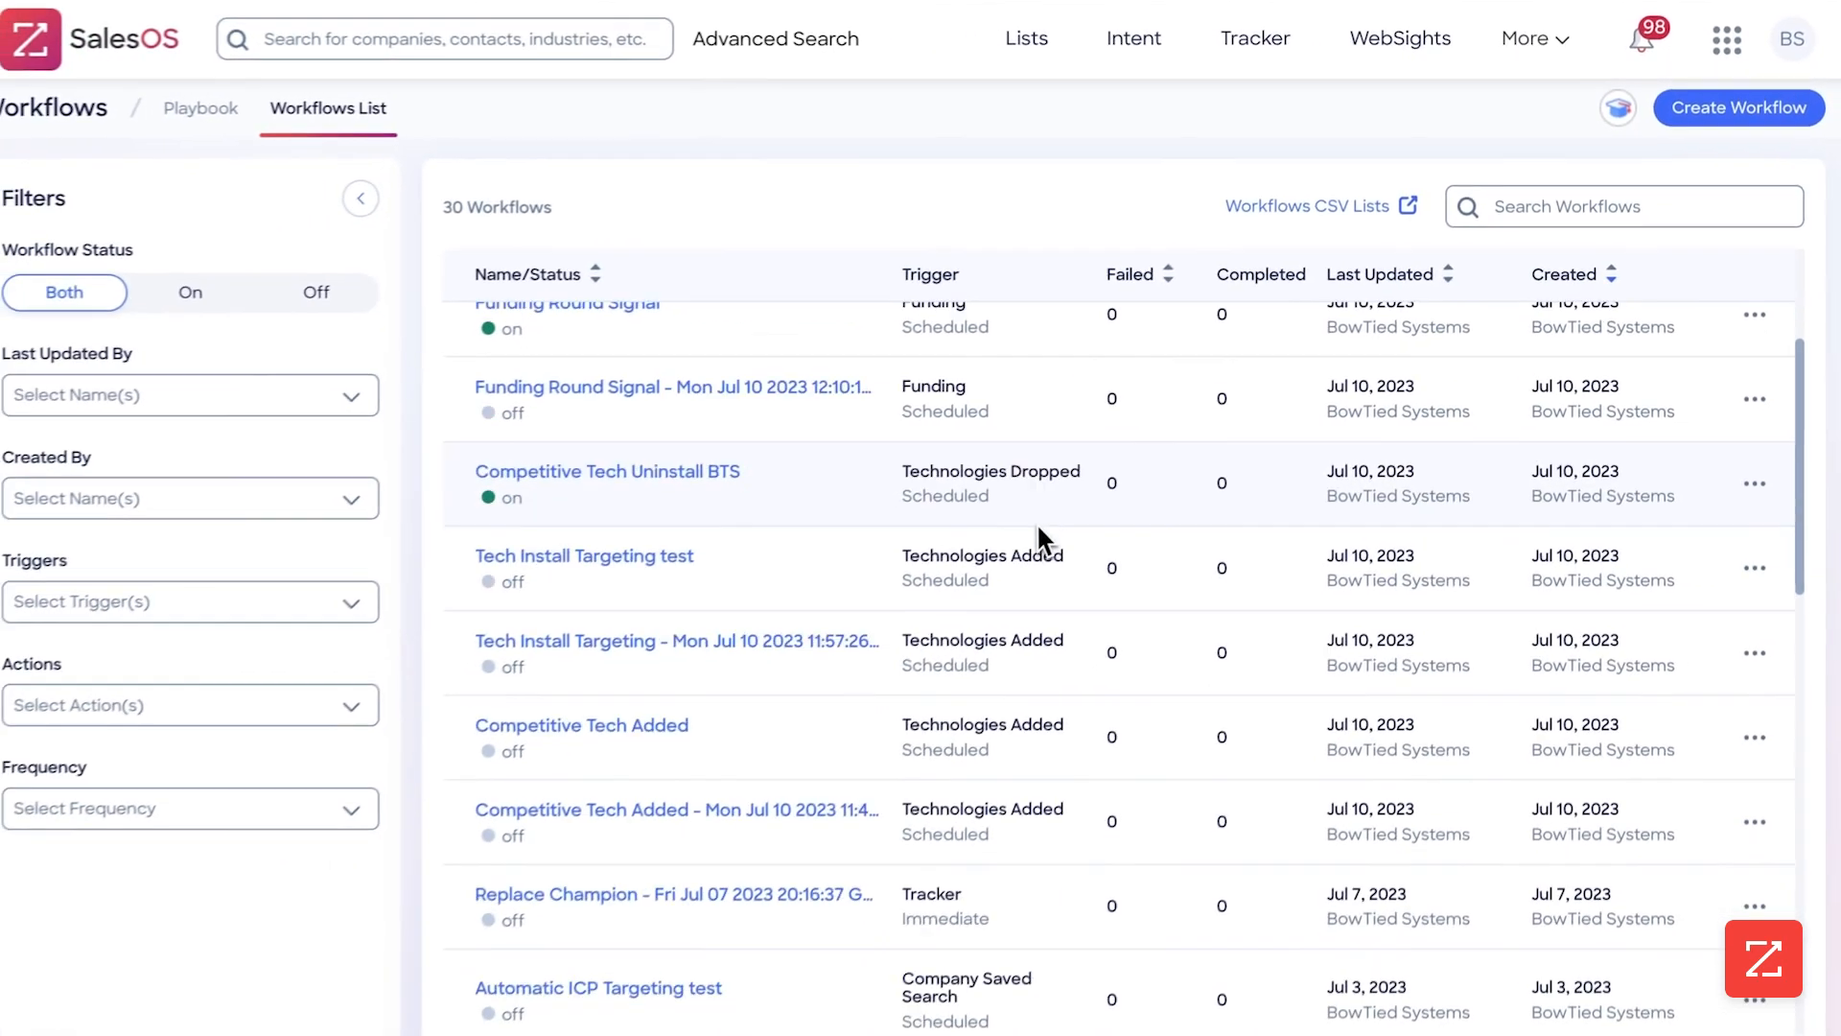
scroll(1247, 384, "down", 10)
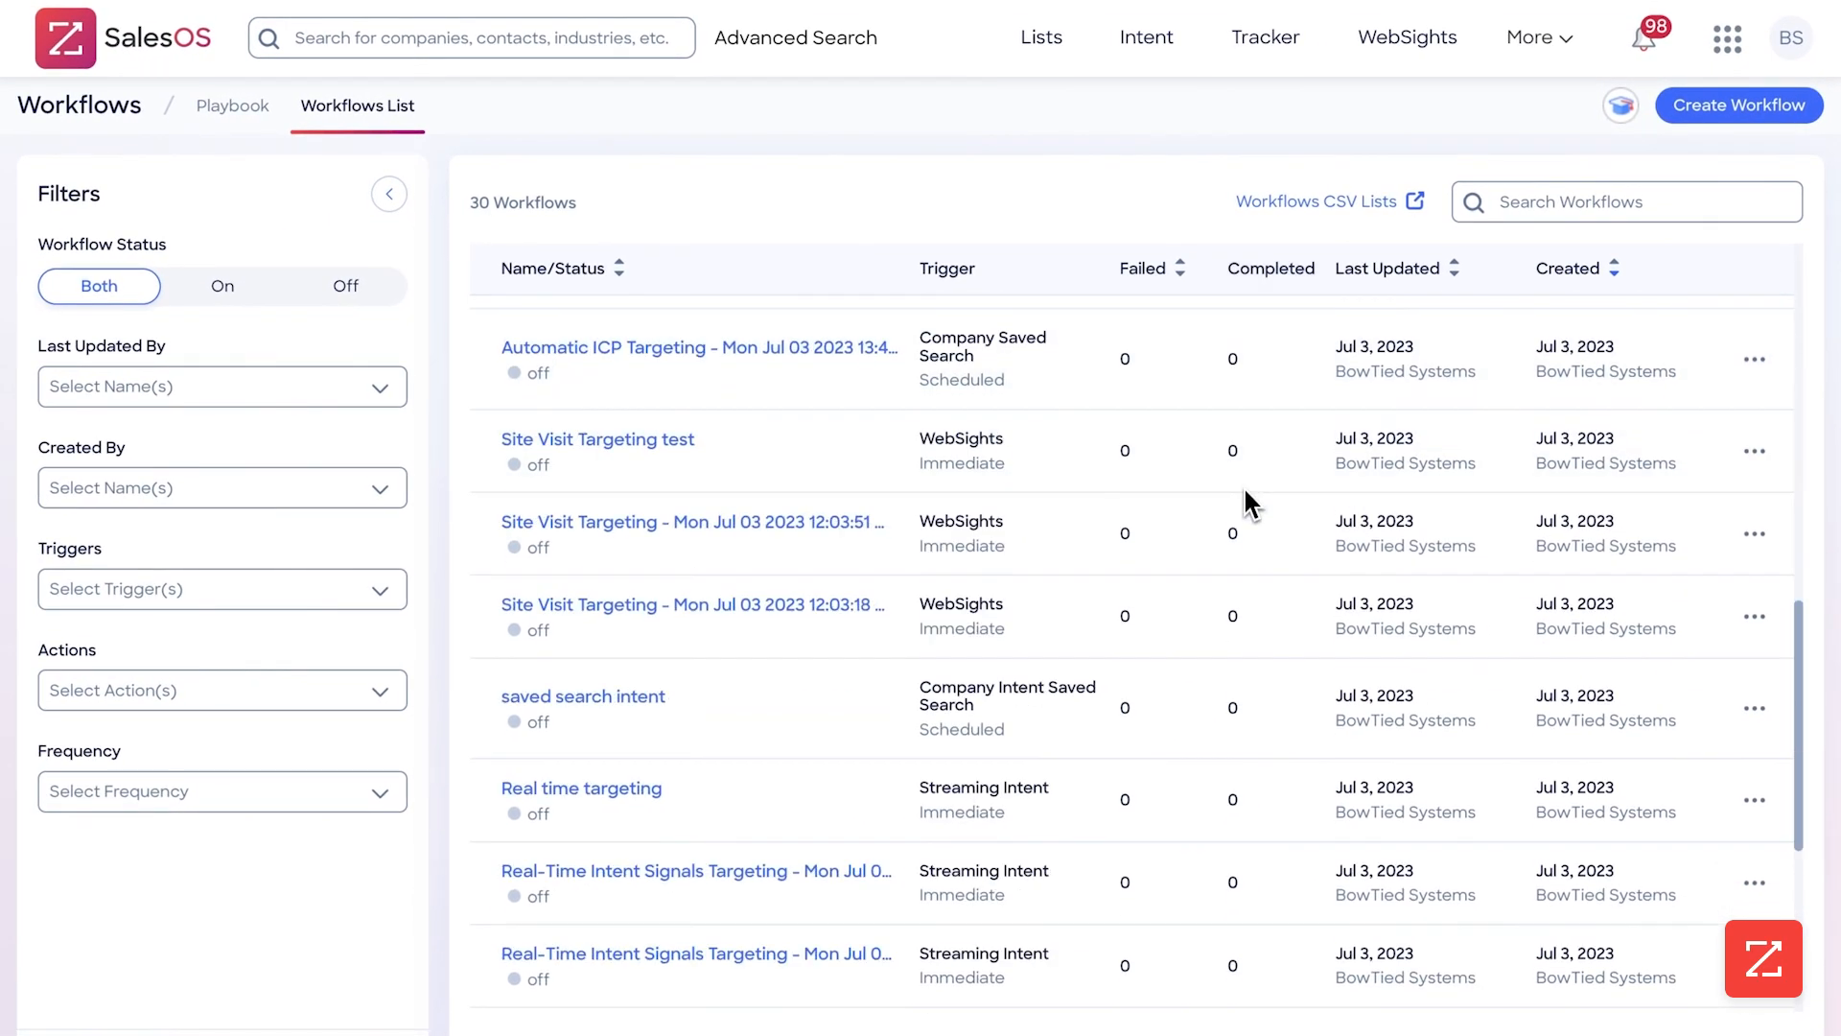
scroll(1247, 547, "down", 1)
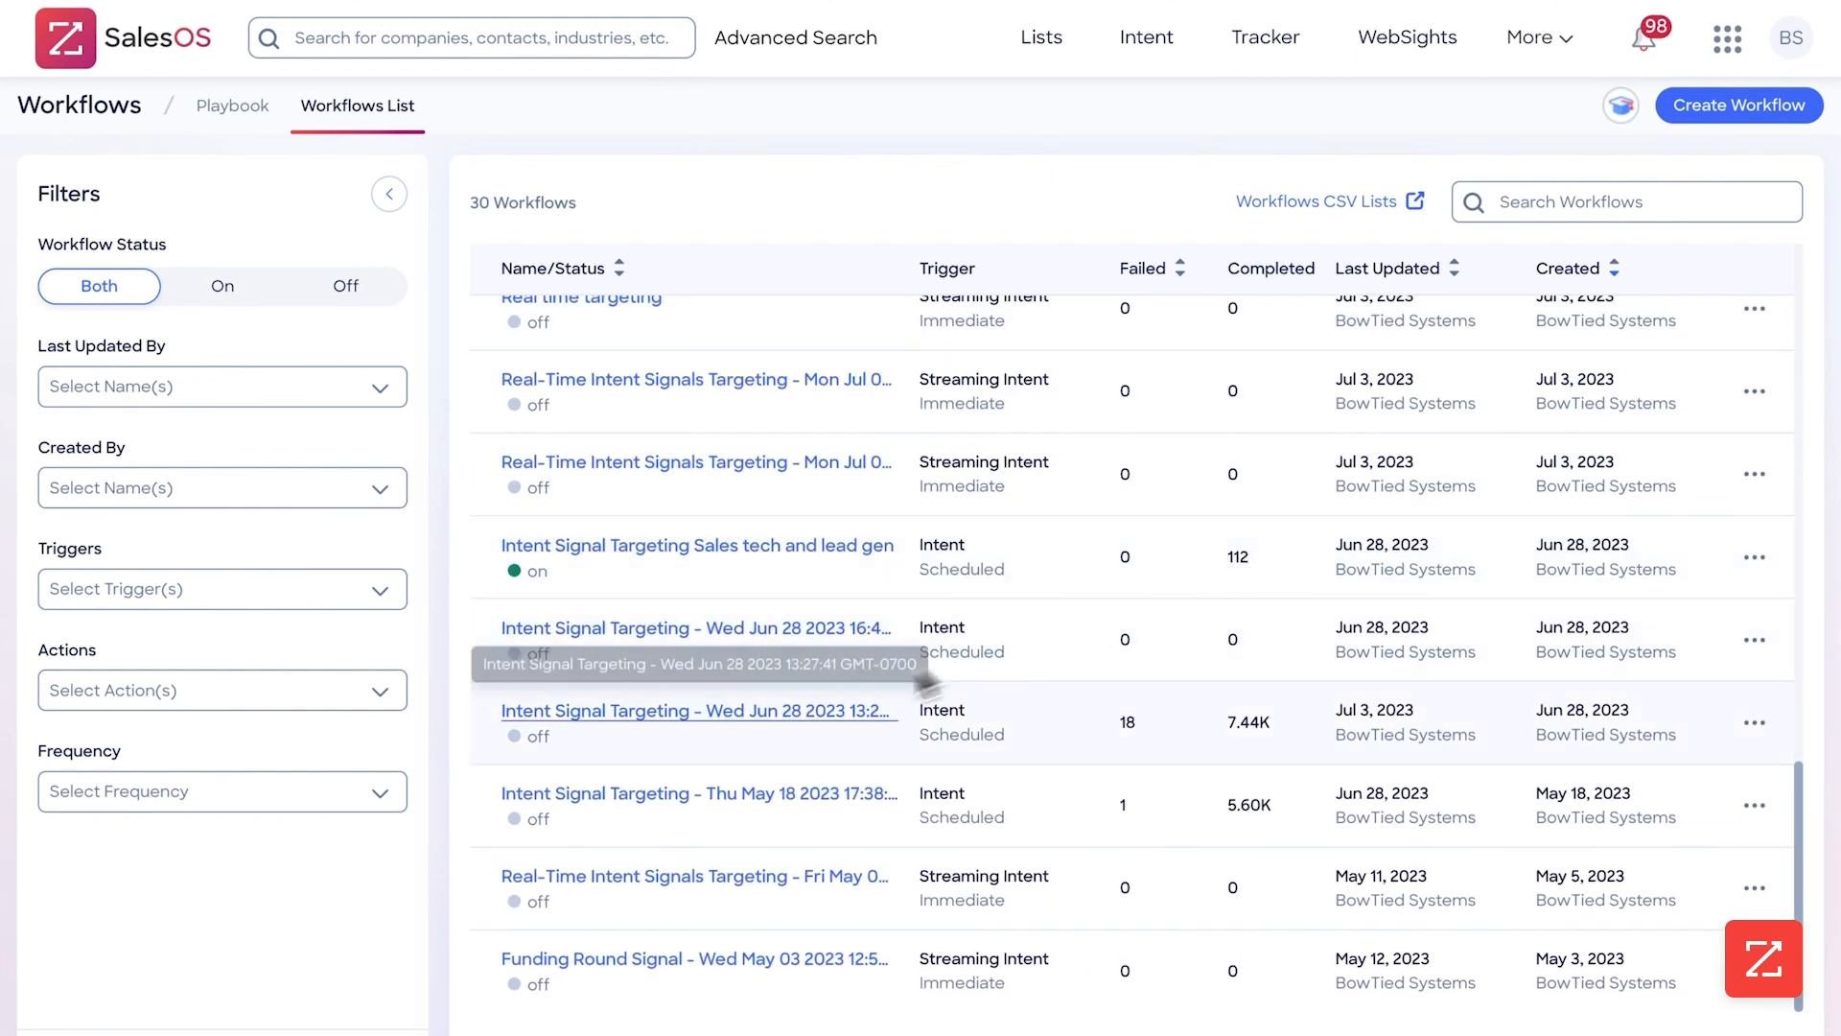
left_click(776, 725)
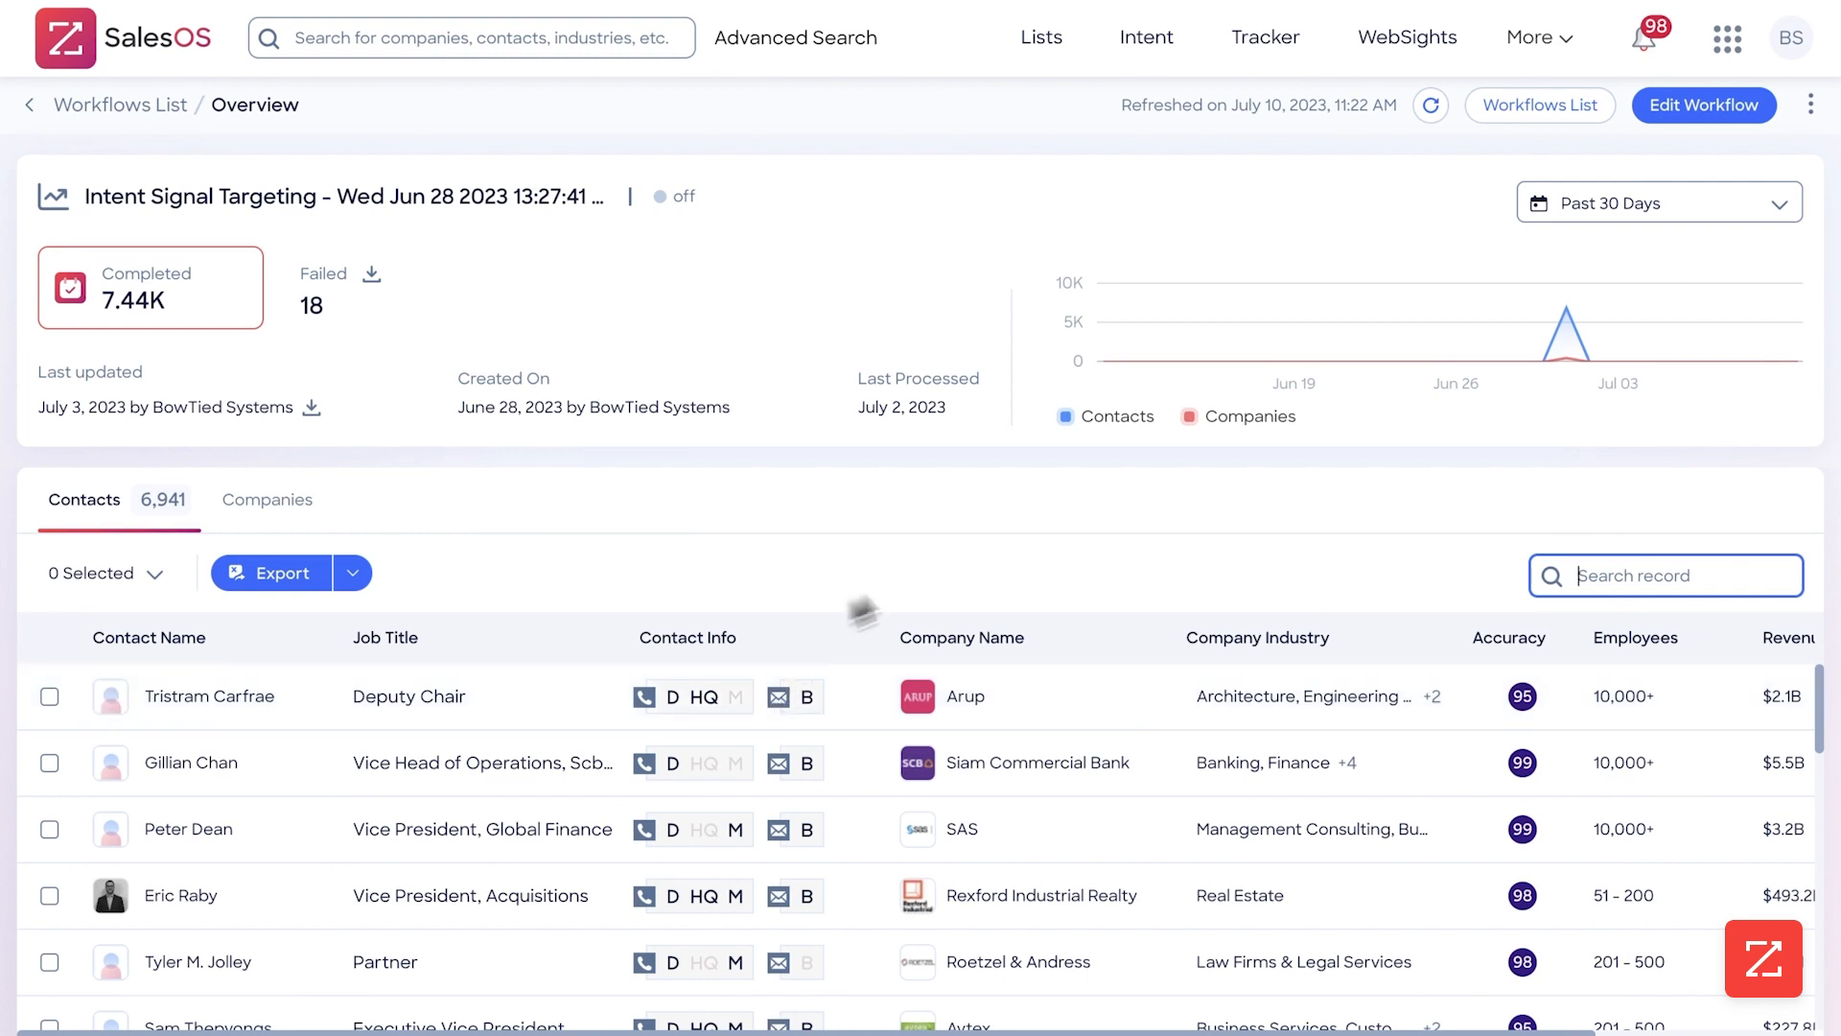
mouse_move(1572, 355)
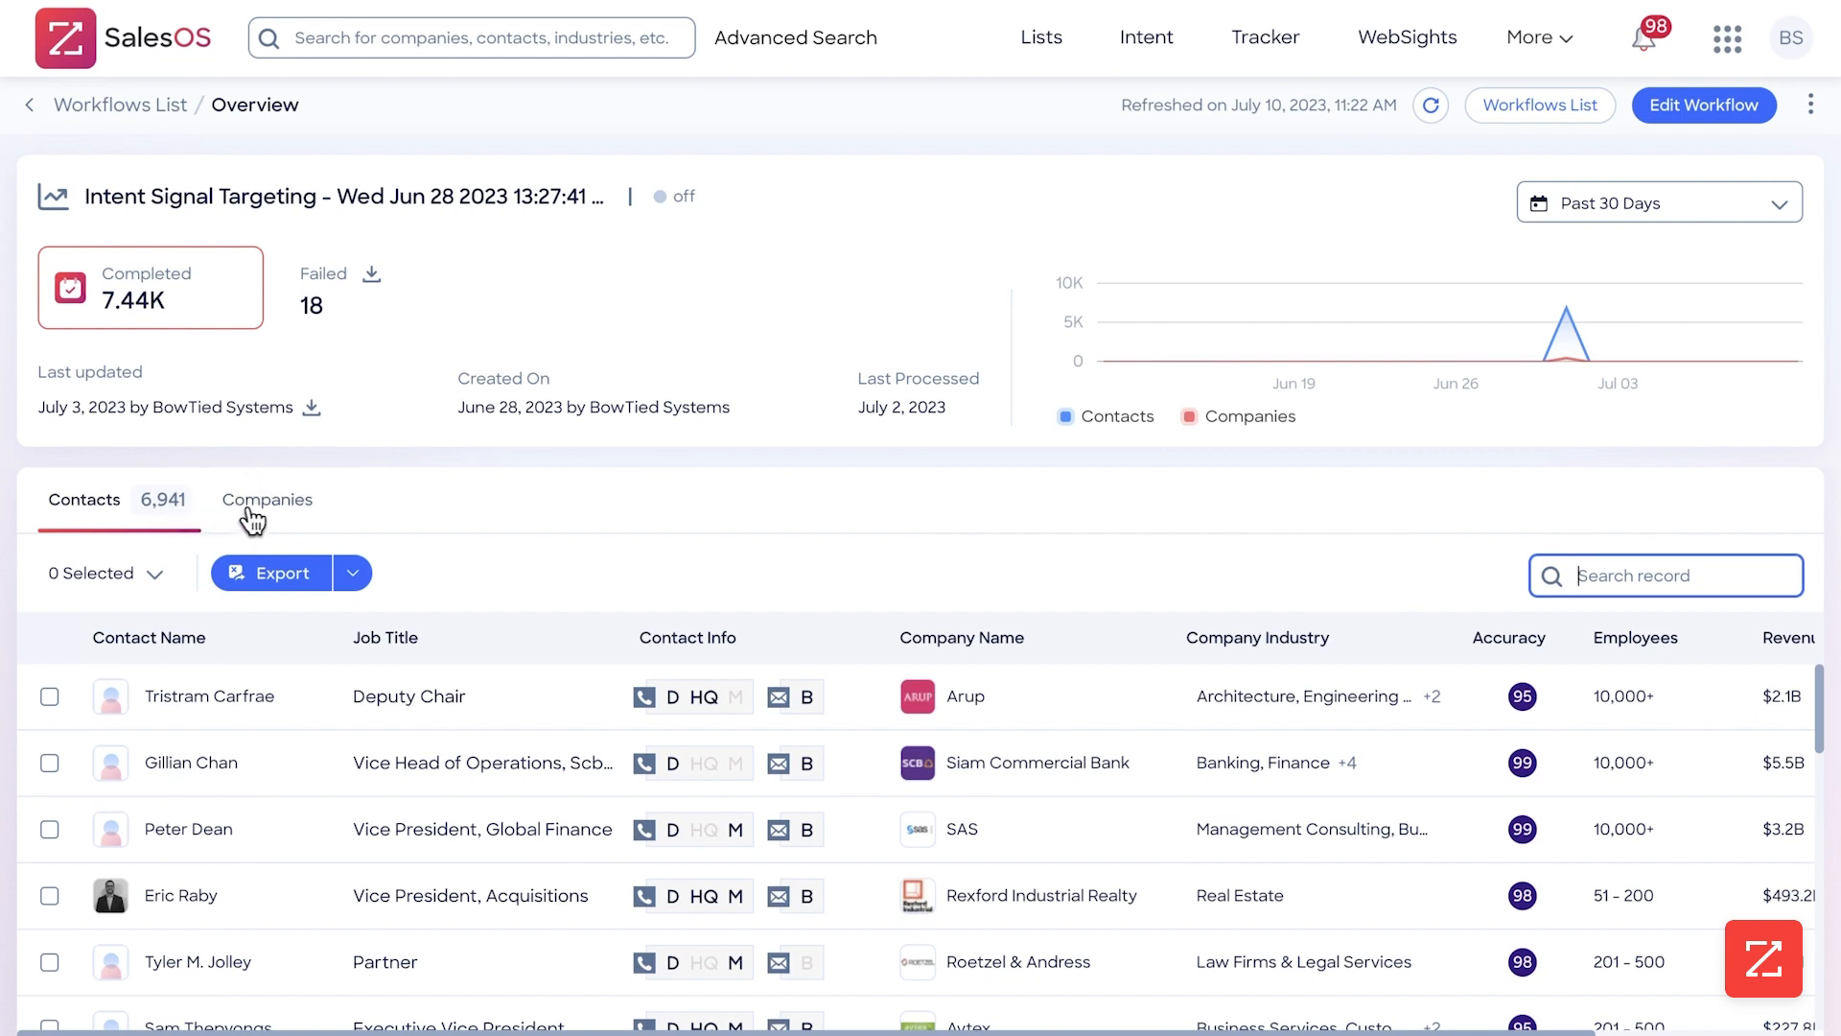
left_click(257, 520)
mouse_move(1568, 353)
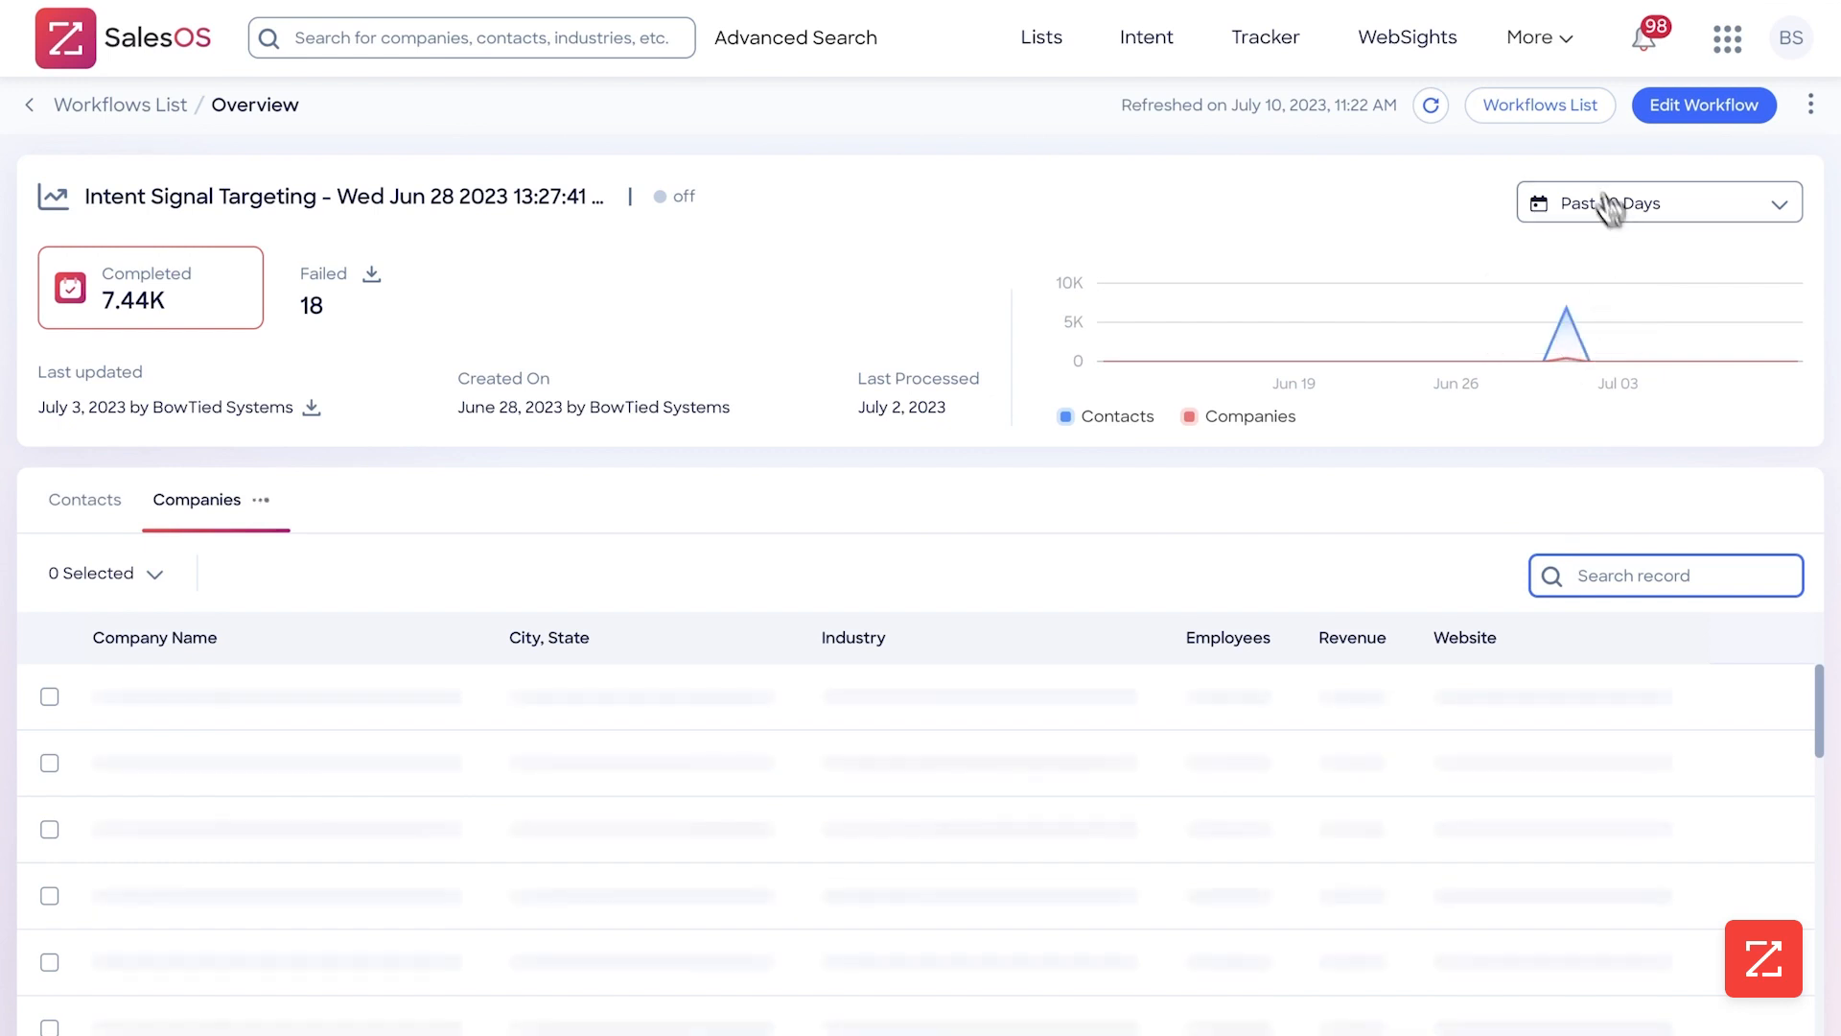
Reopen the General News Signal workflow from the workflows list for editing and rename it General News Signal bowtiedsystems
left_click(1557, 100)
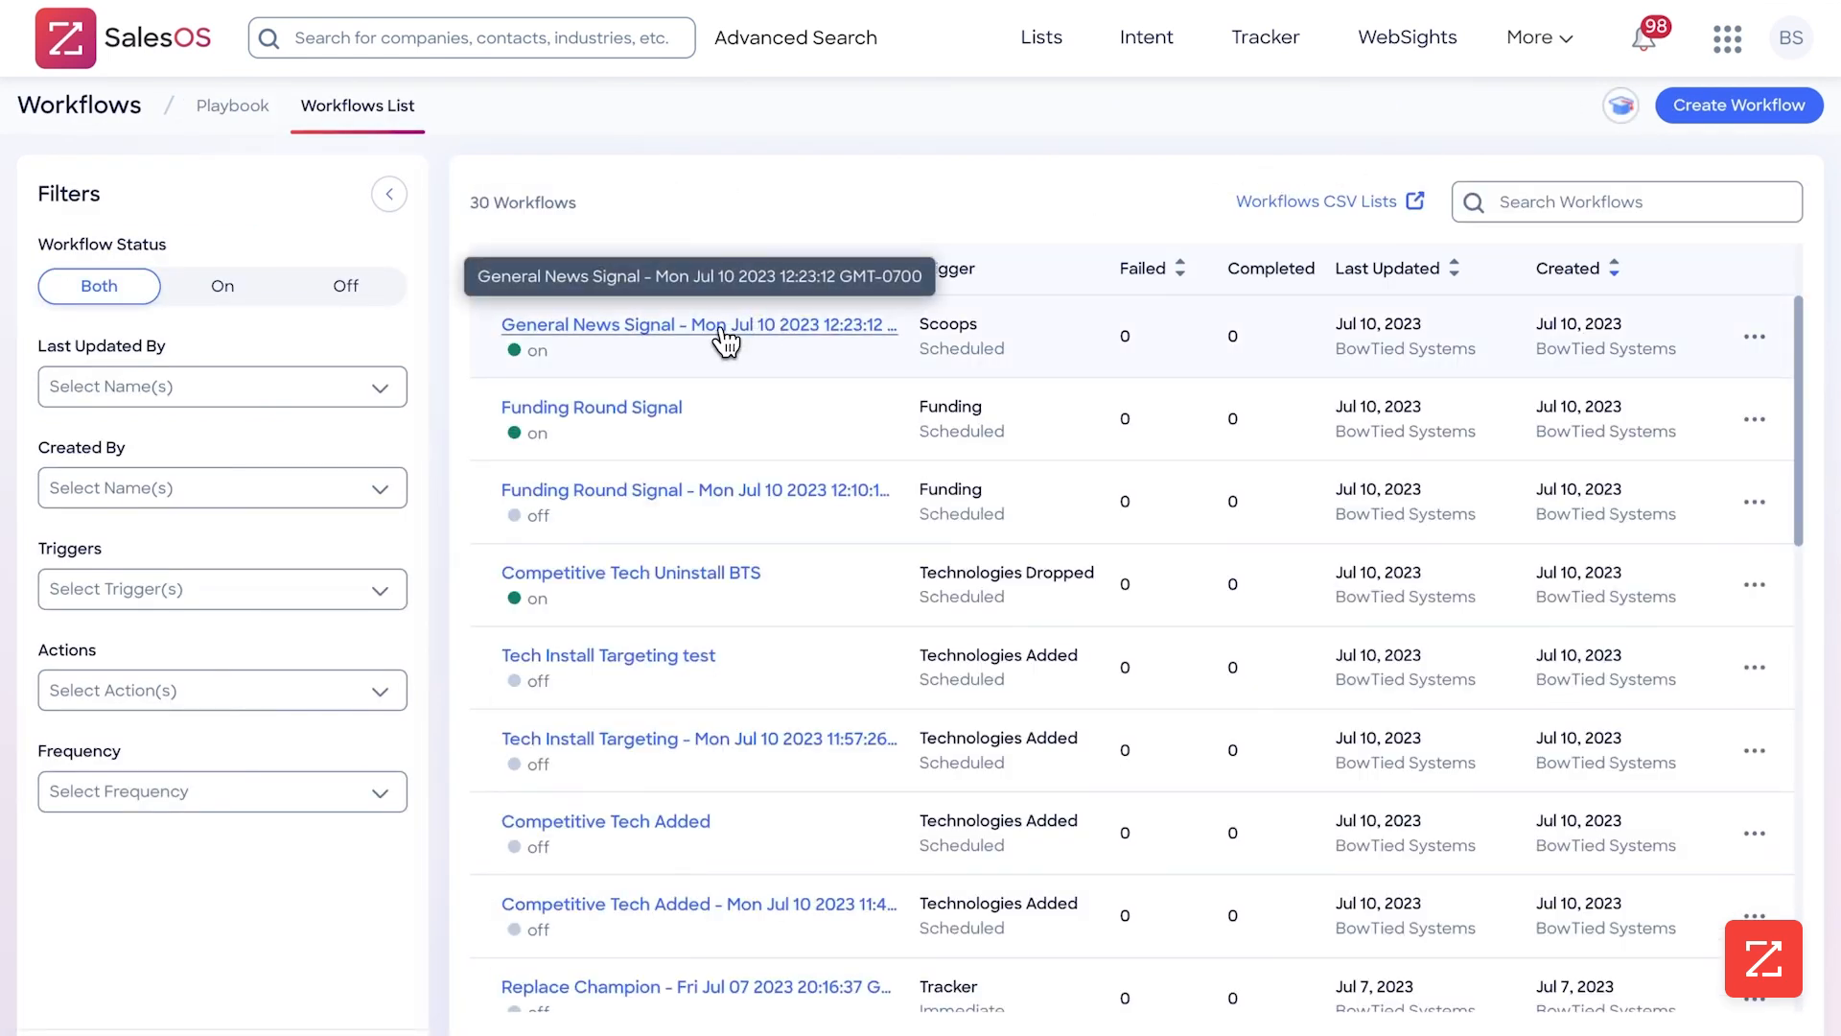
left_click(724, 330)
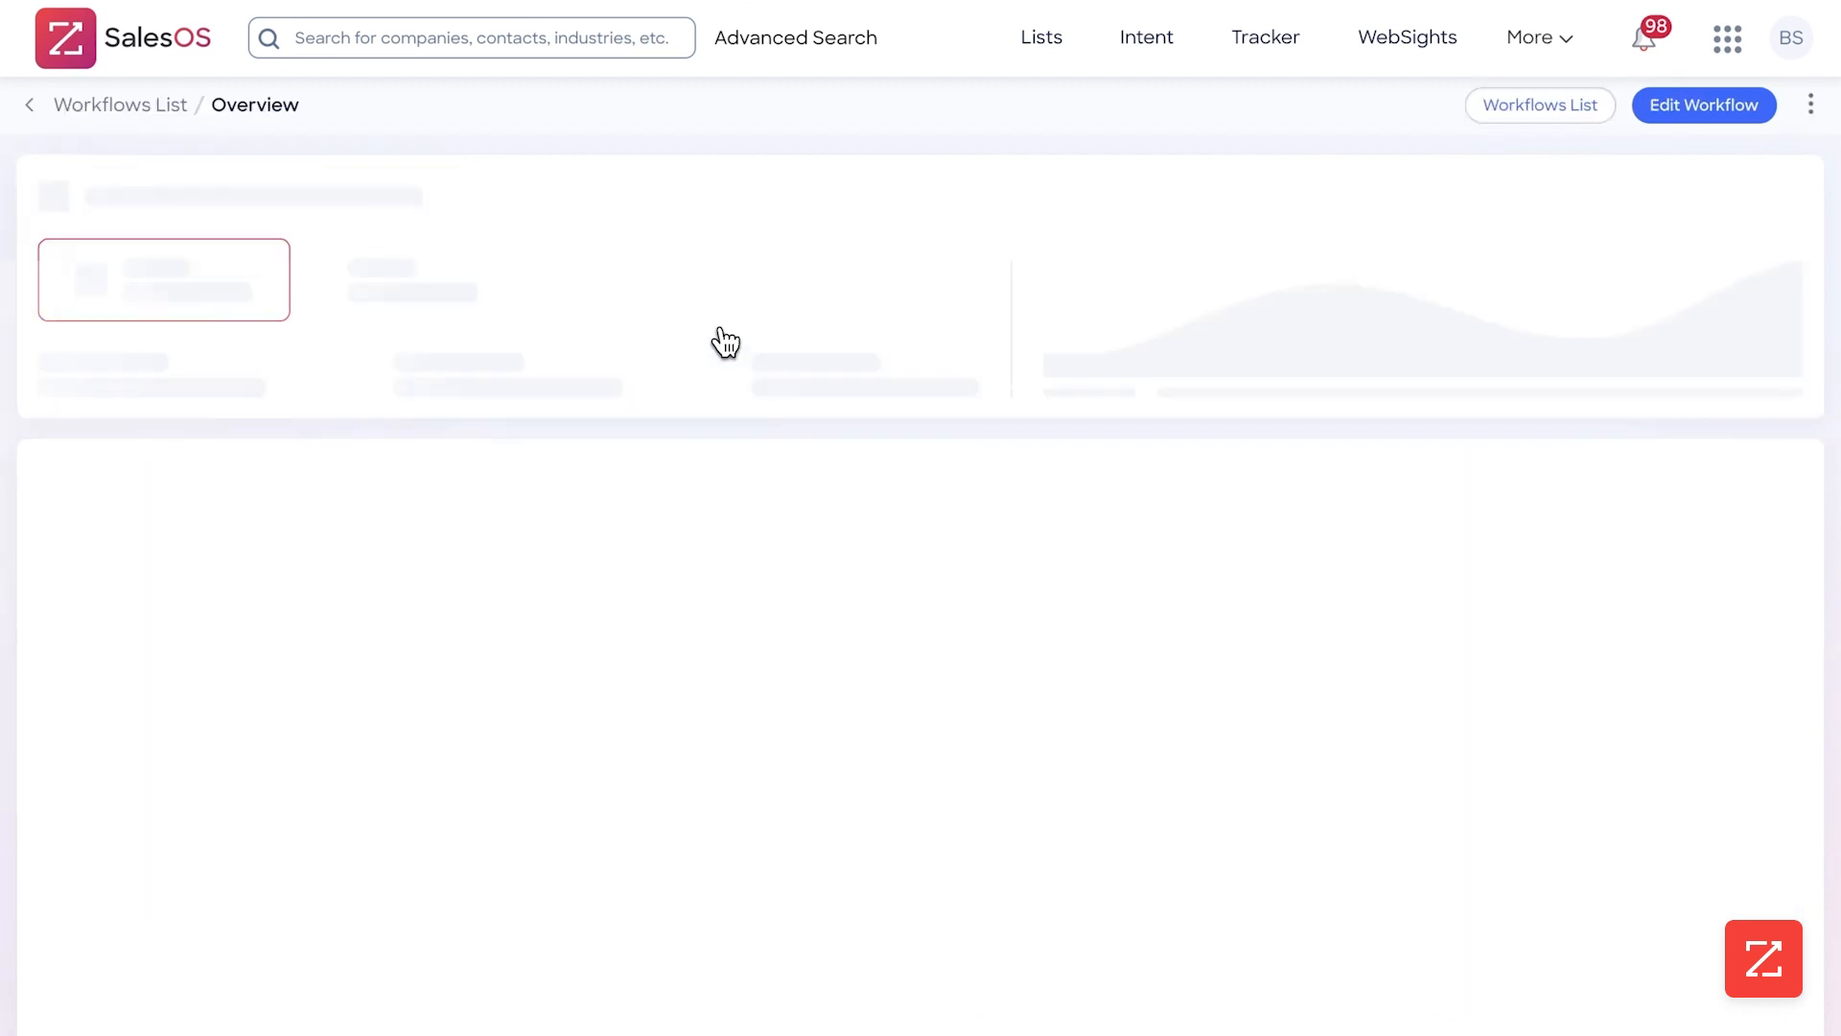
left_click(1673, 177)
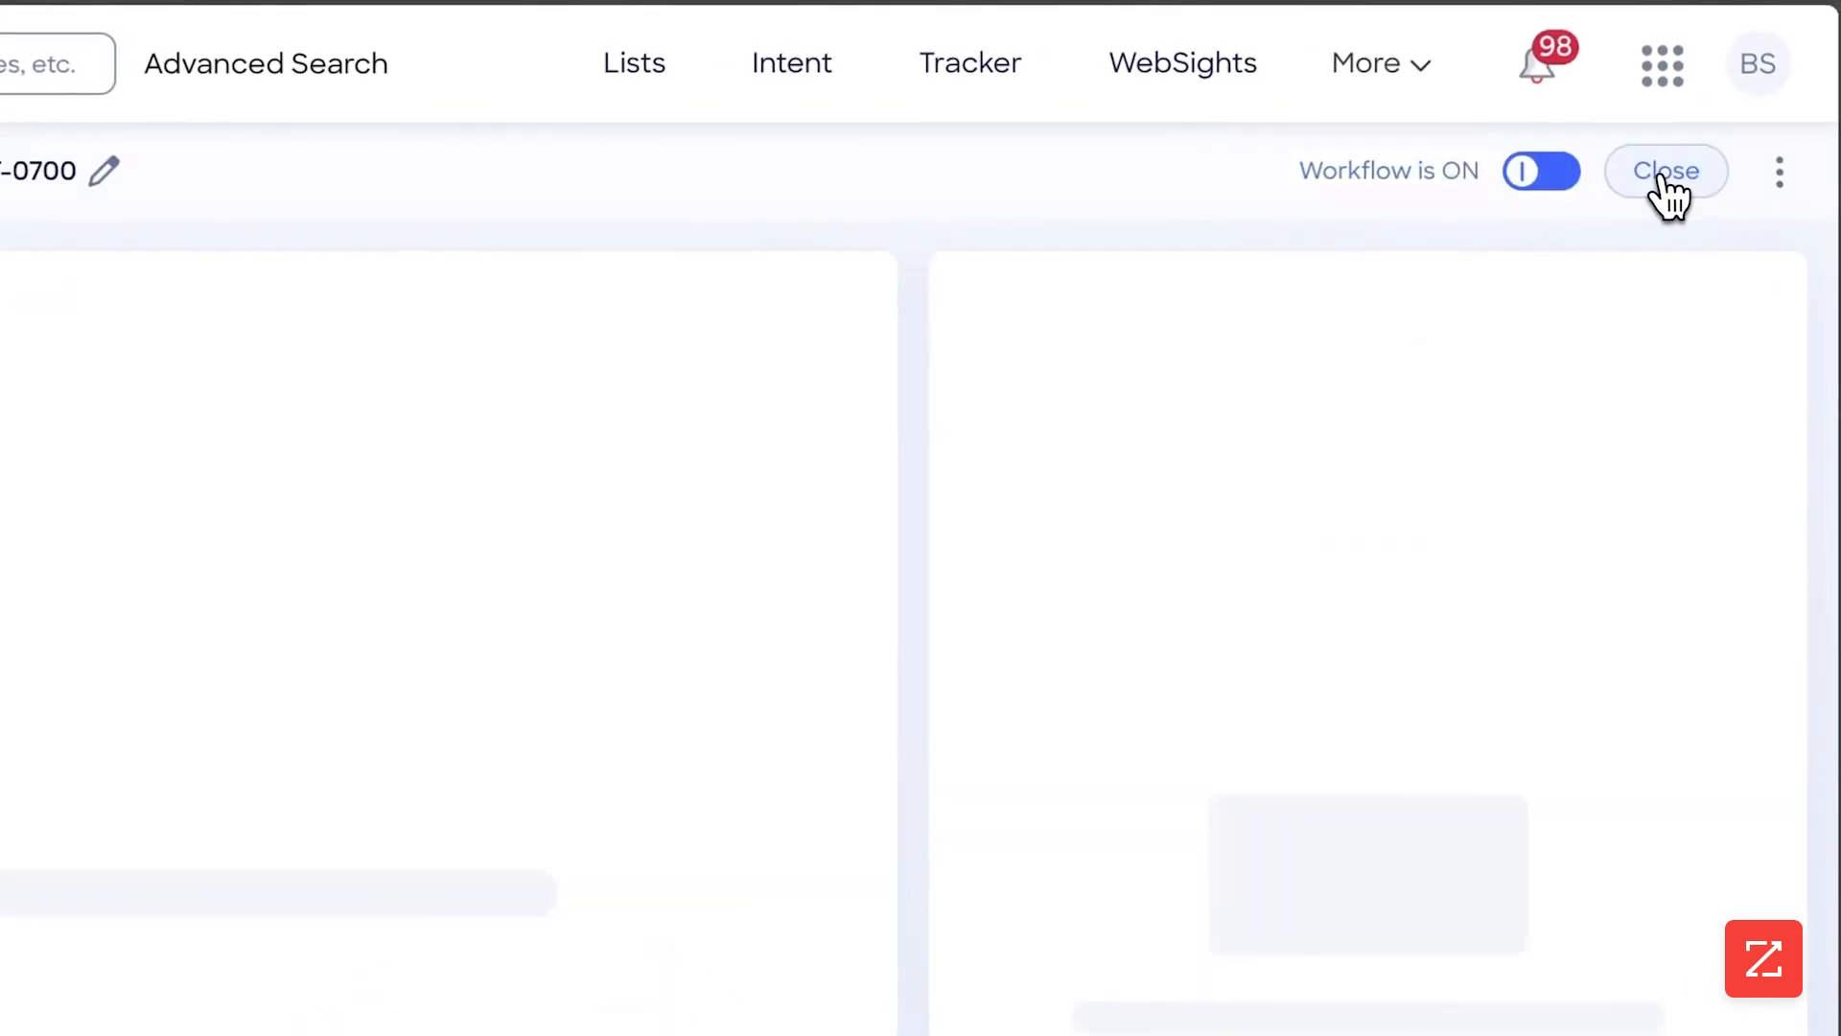
left_click(211, 161)
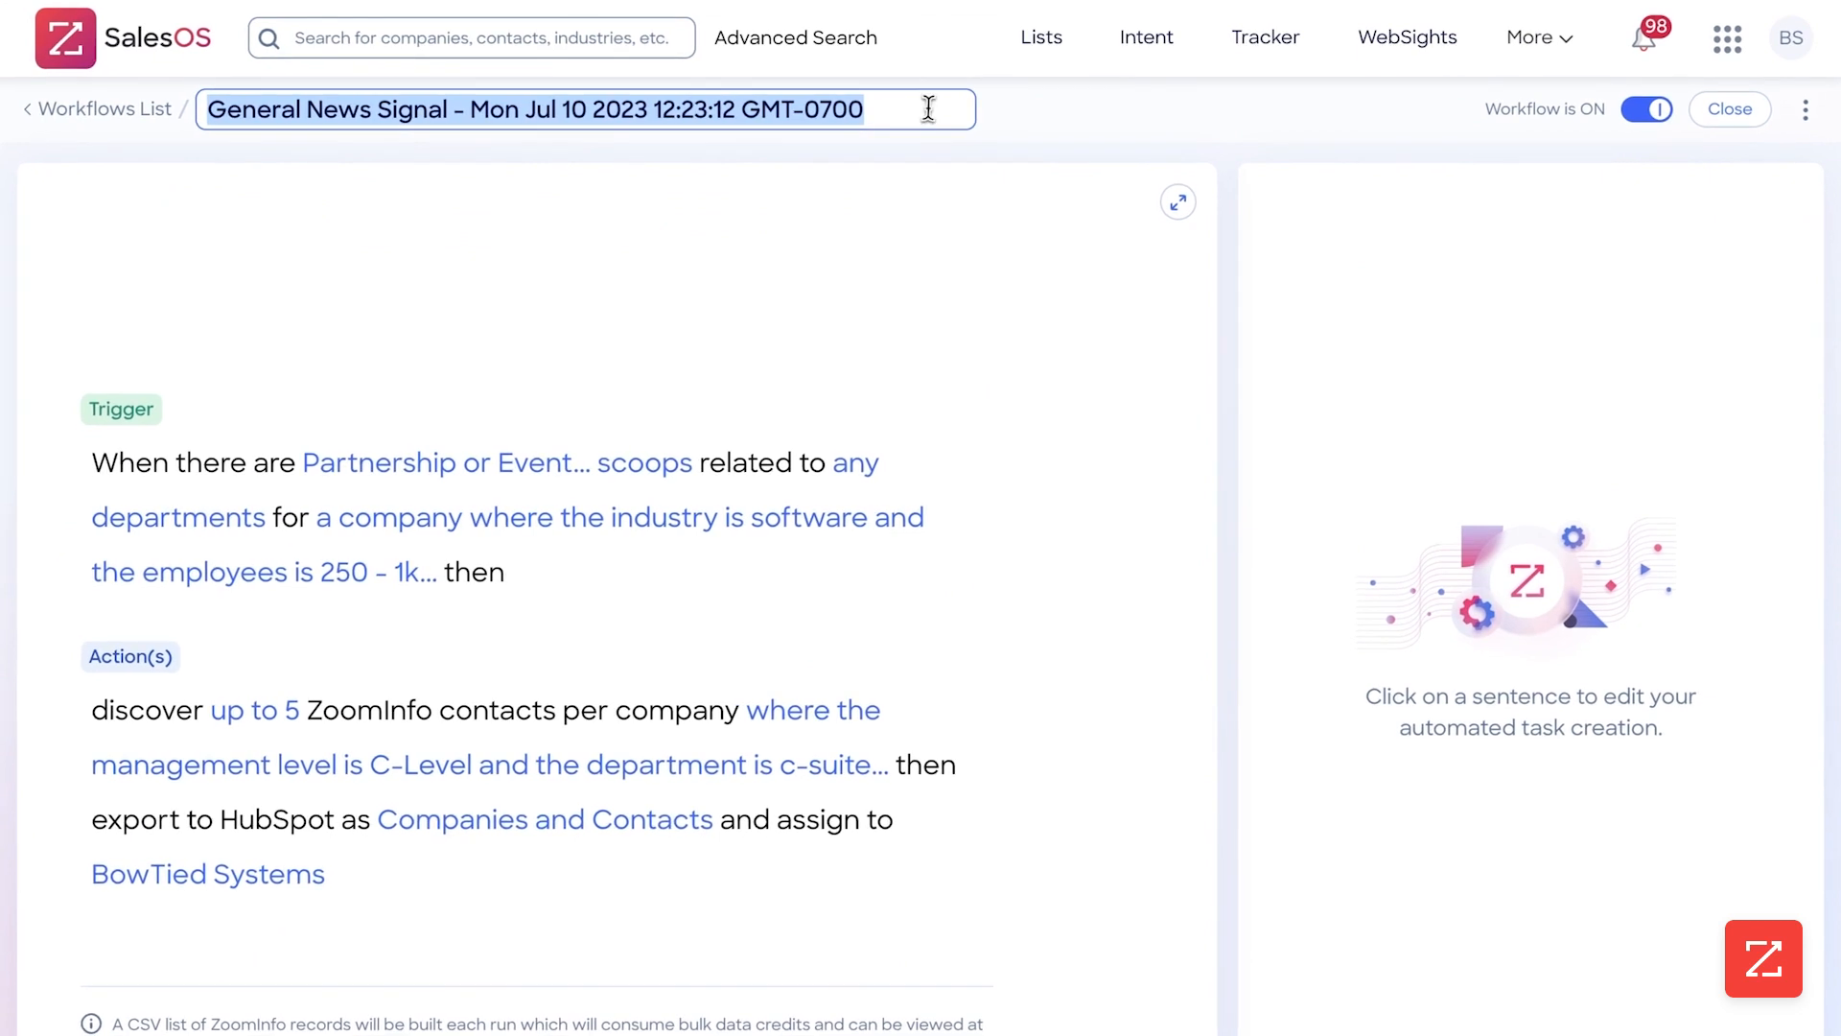
left_click_drag(929, 106, 464, 102)
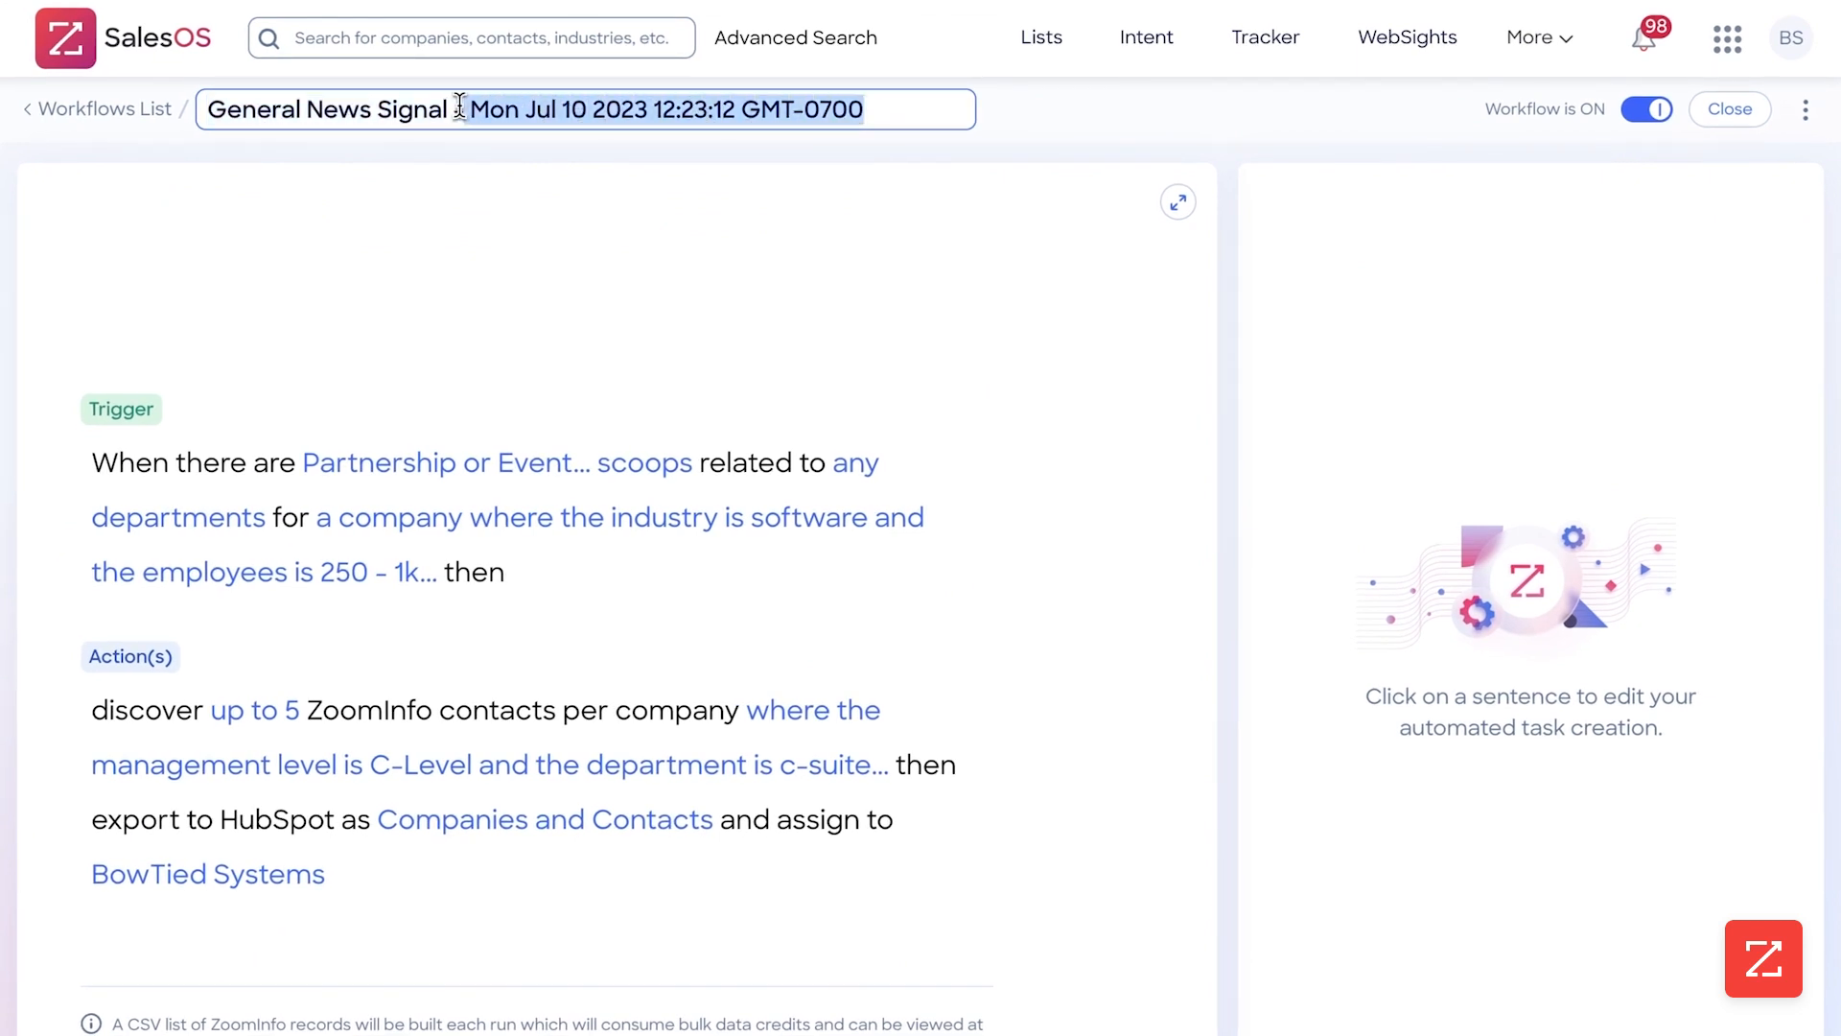
type("Flow")
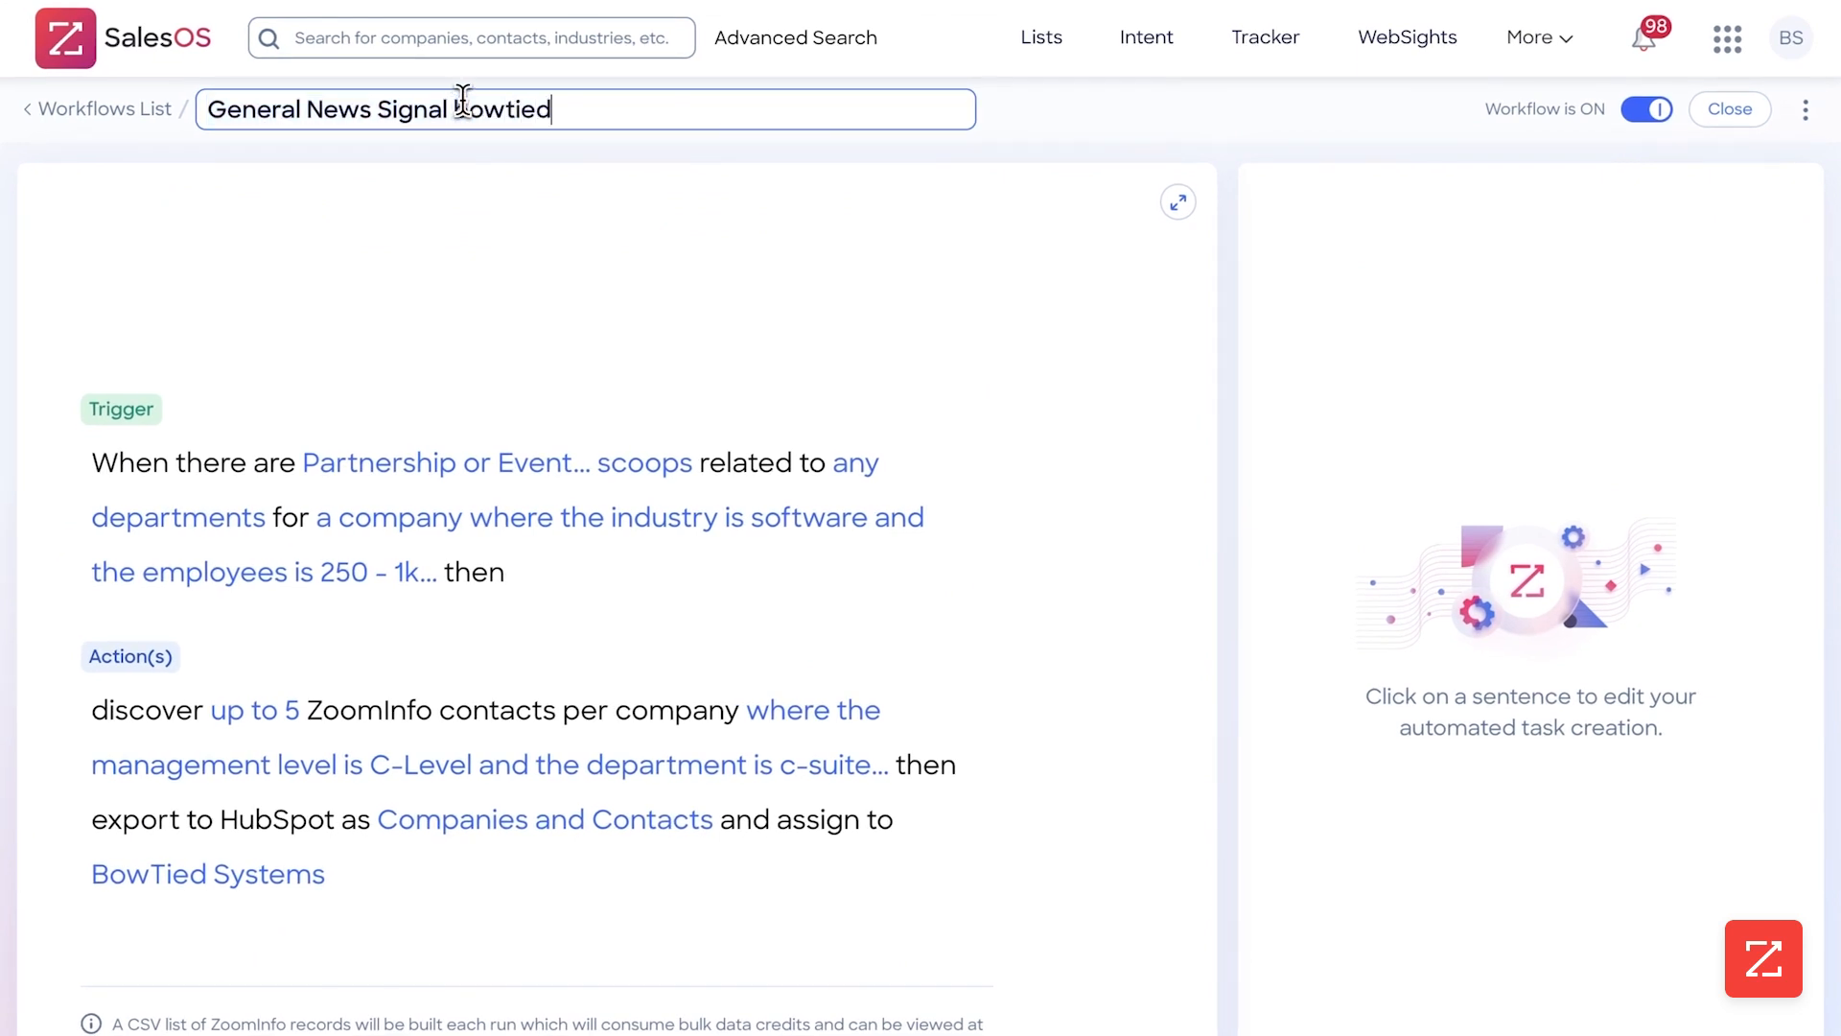
left_click(543, 264)
Try Weekly as the Scoops trigger's frequency and set it back to Daily
left_click(354, 458)
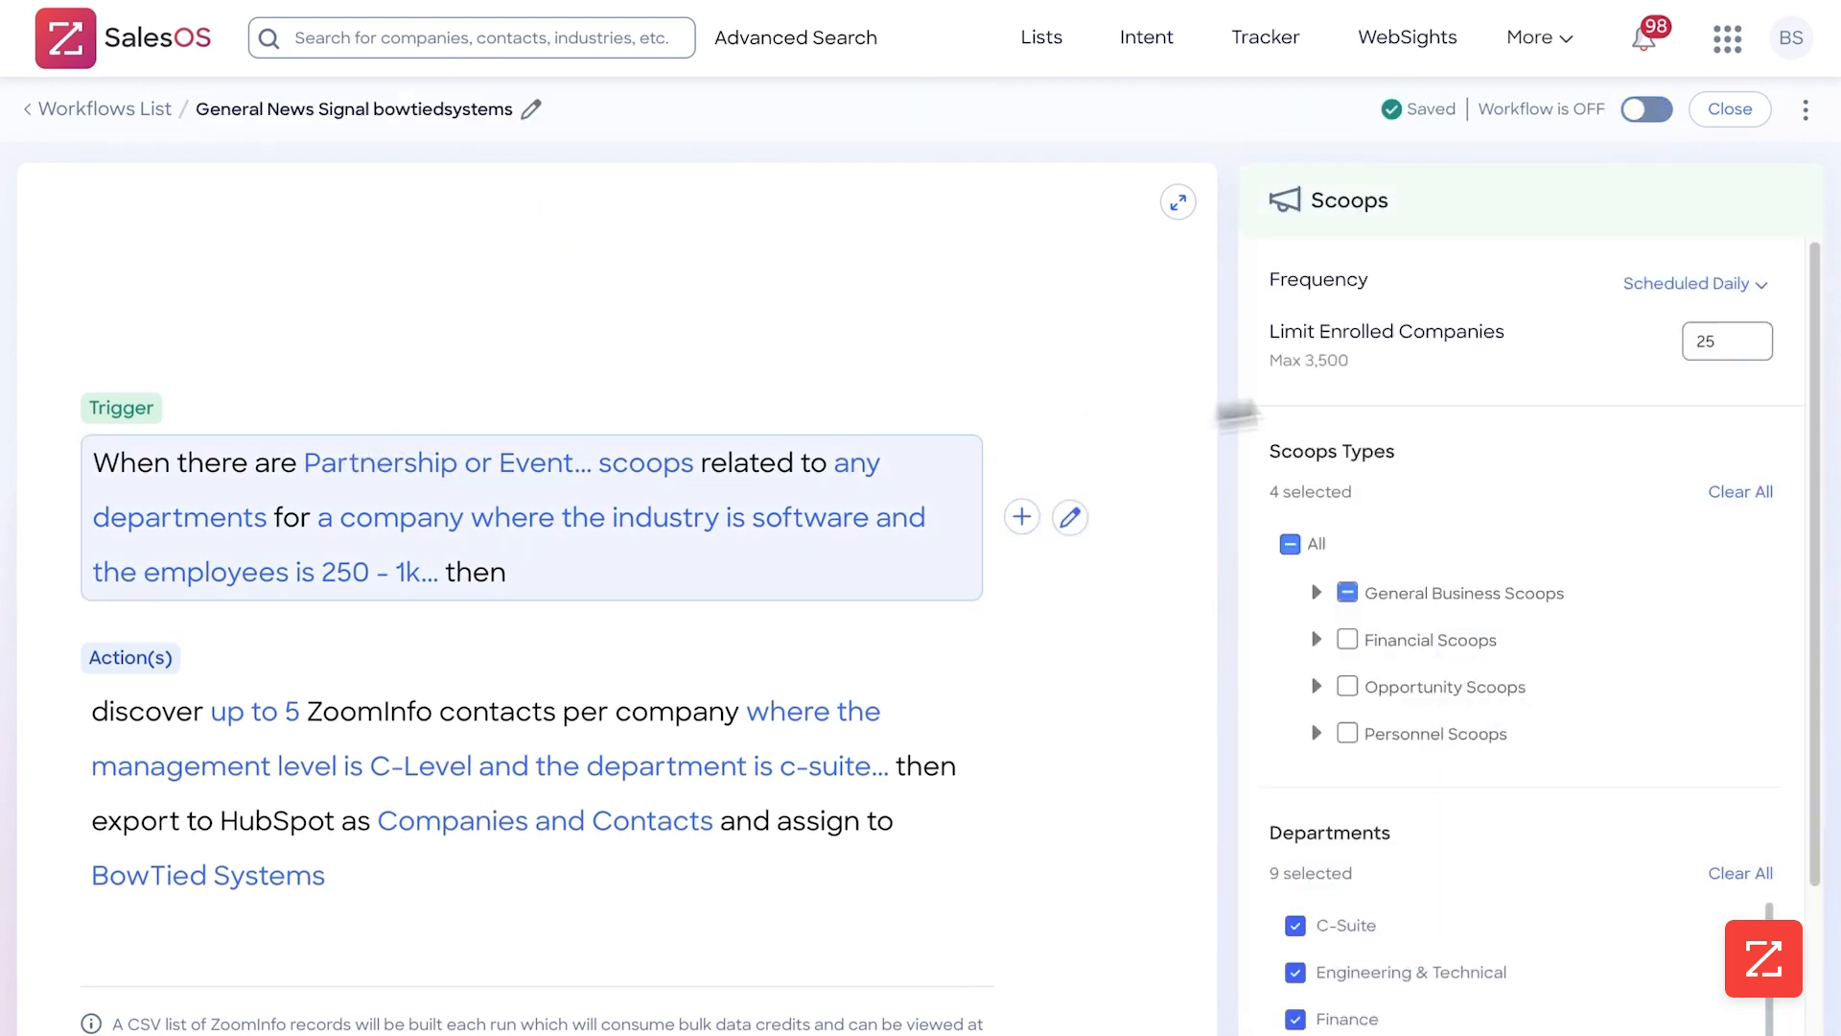
left_click(1697, 283)
left_click(1621, 422)
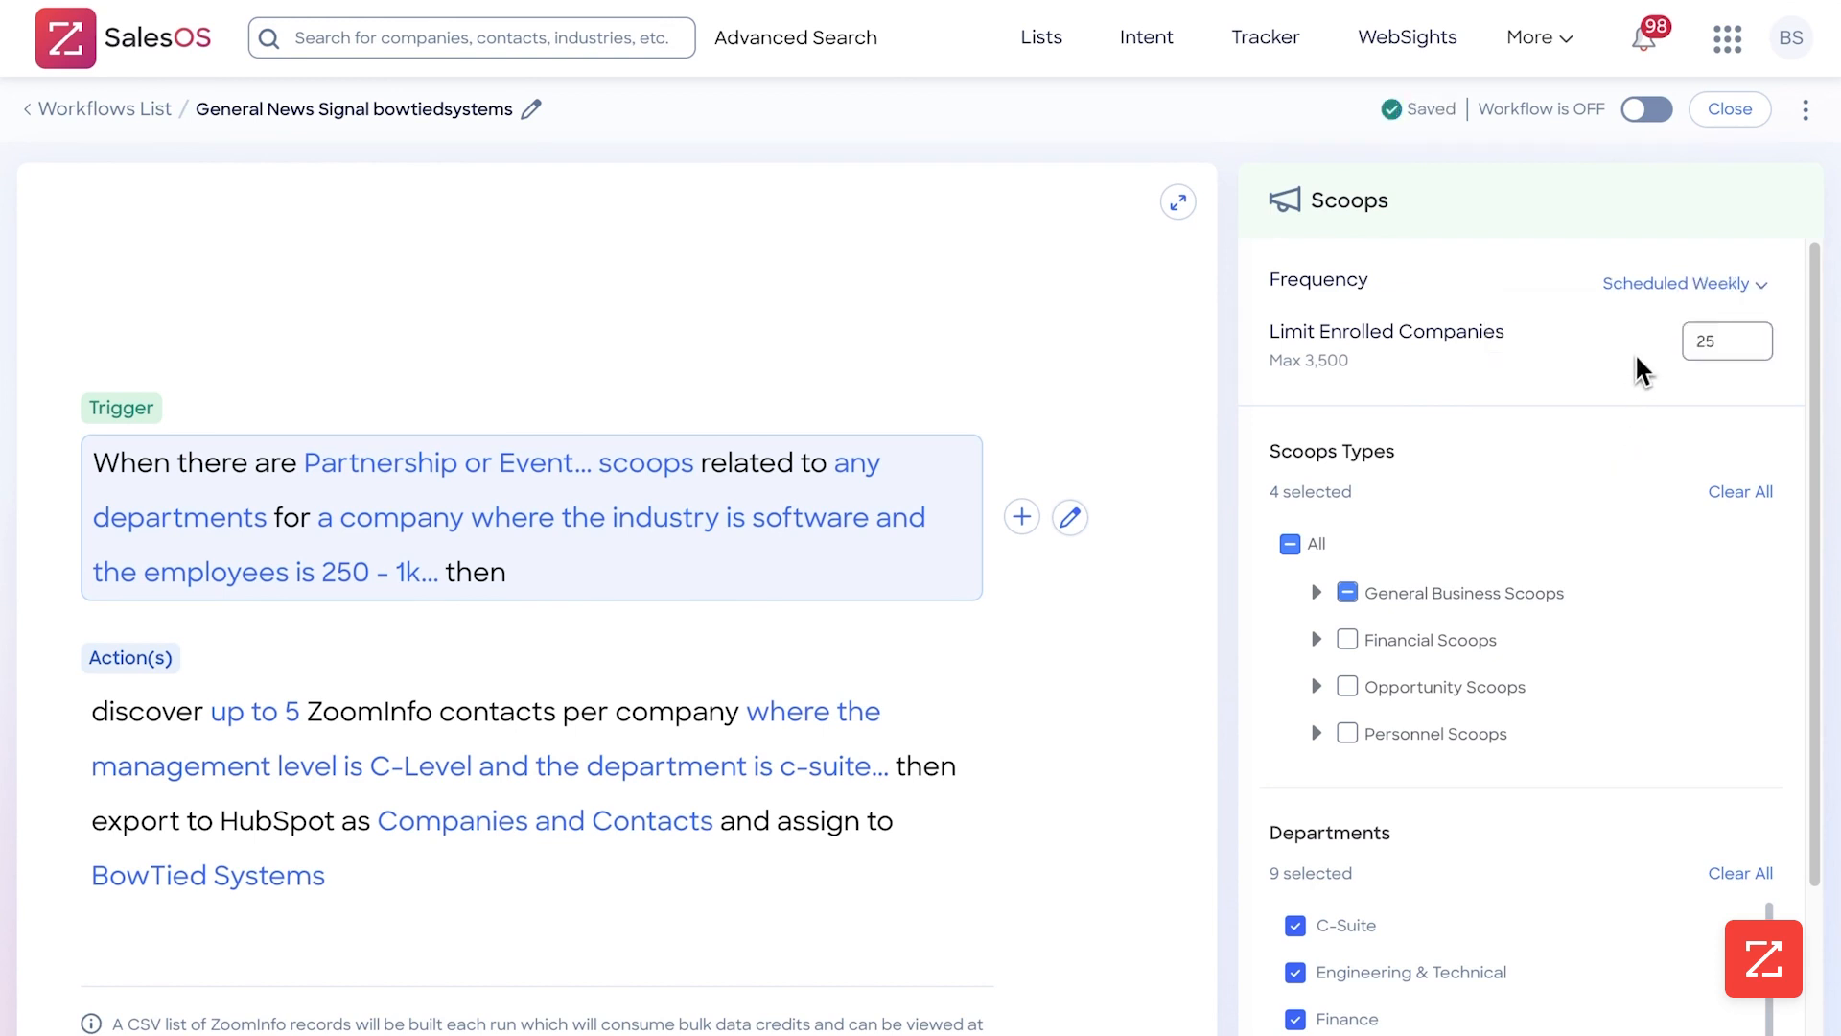
left_click(1672, 286)
left_click(1631, 372)
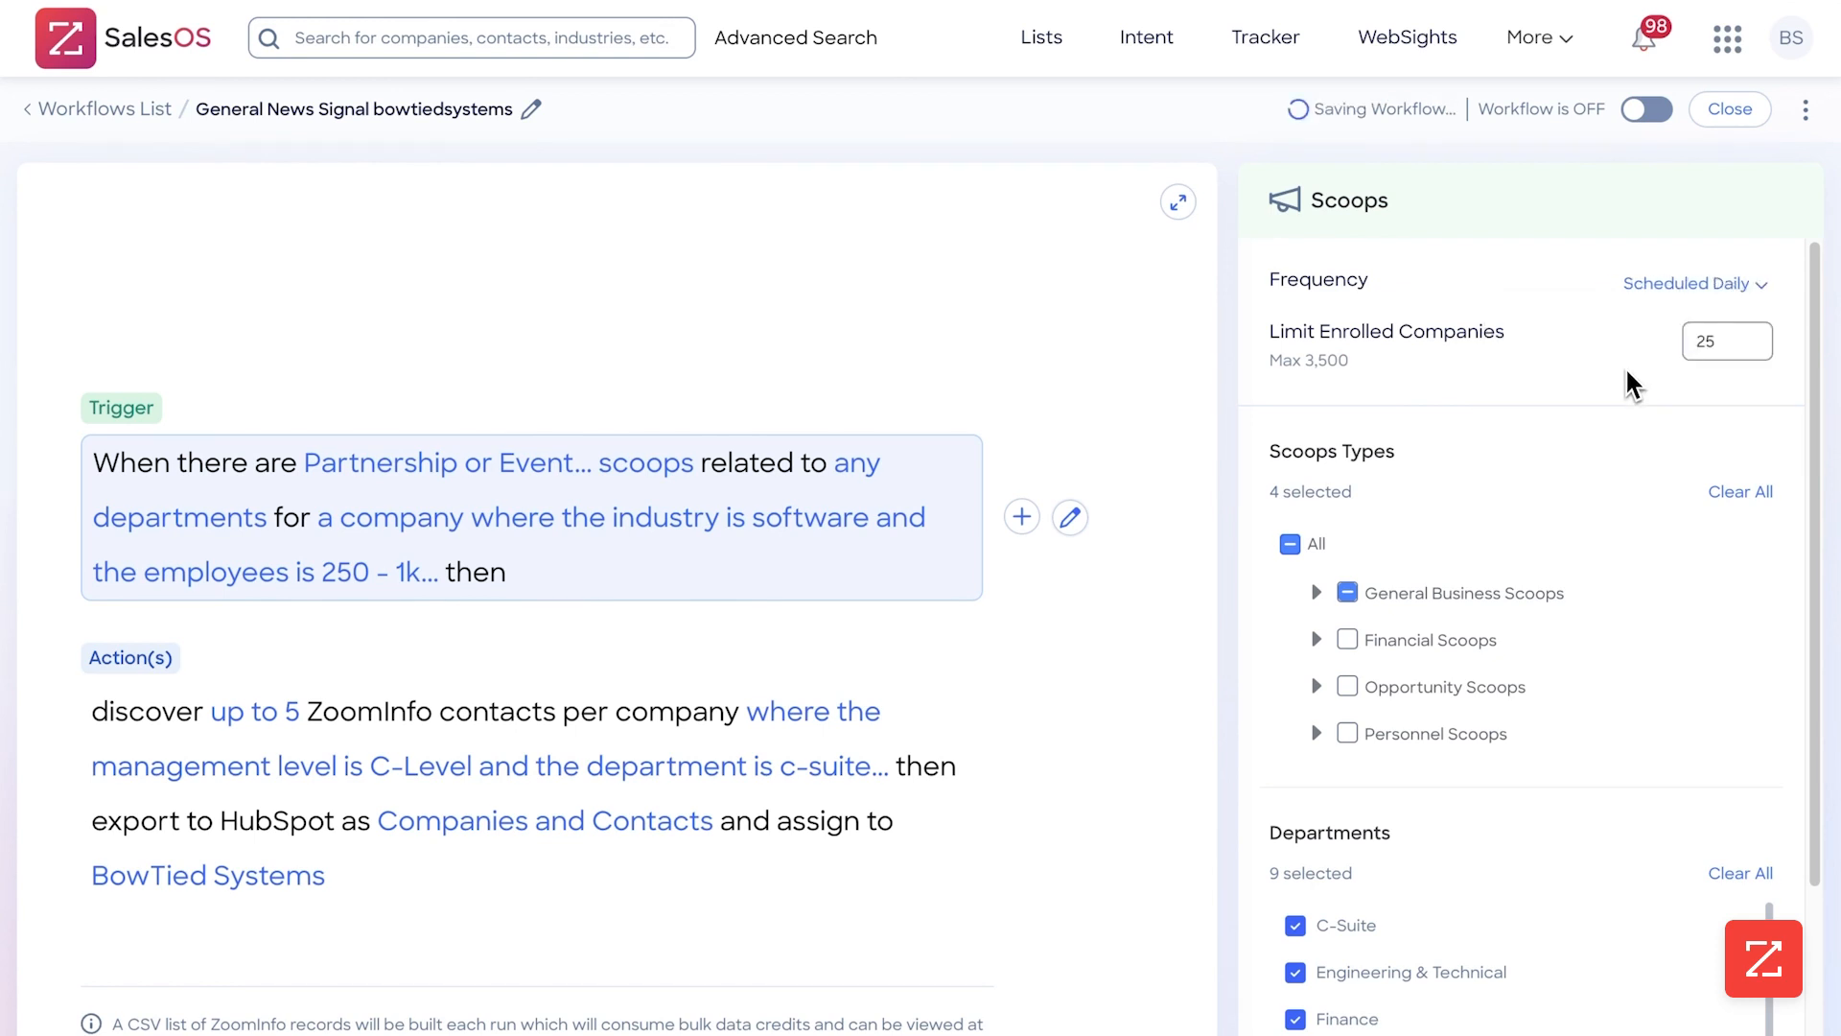
Turn the renamed workflow back on and close the editor to view the workflow's overview
left_click(1649, 111)
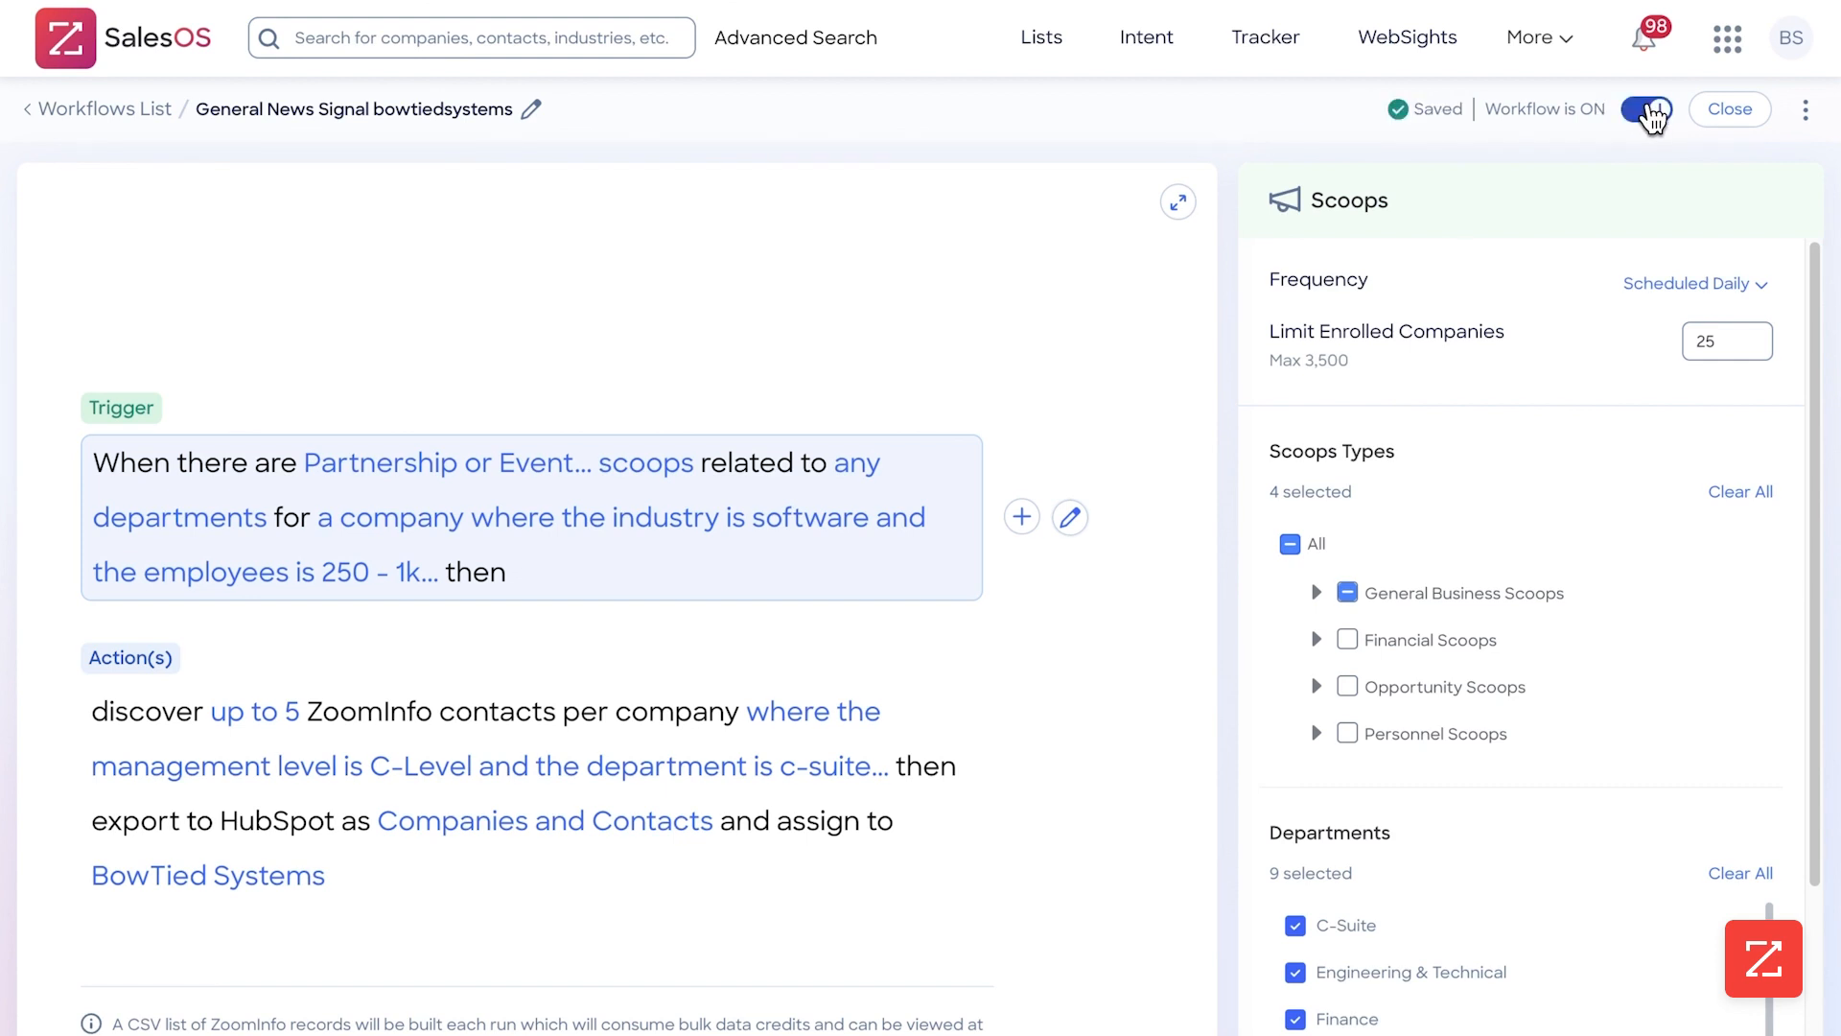
left_click(1726, 111)
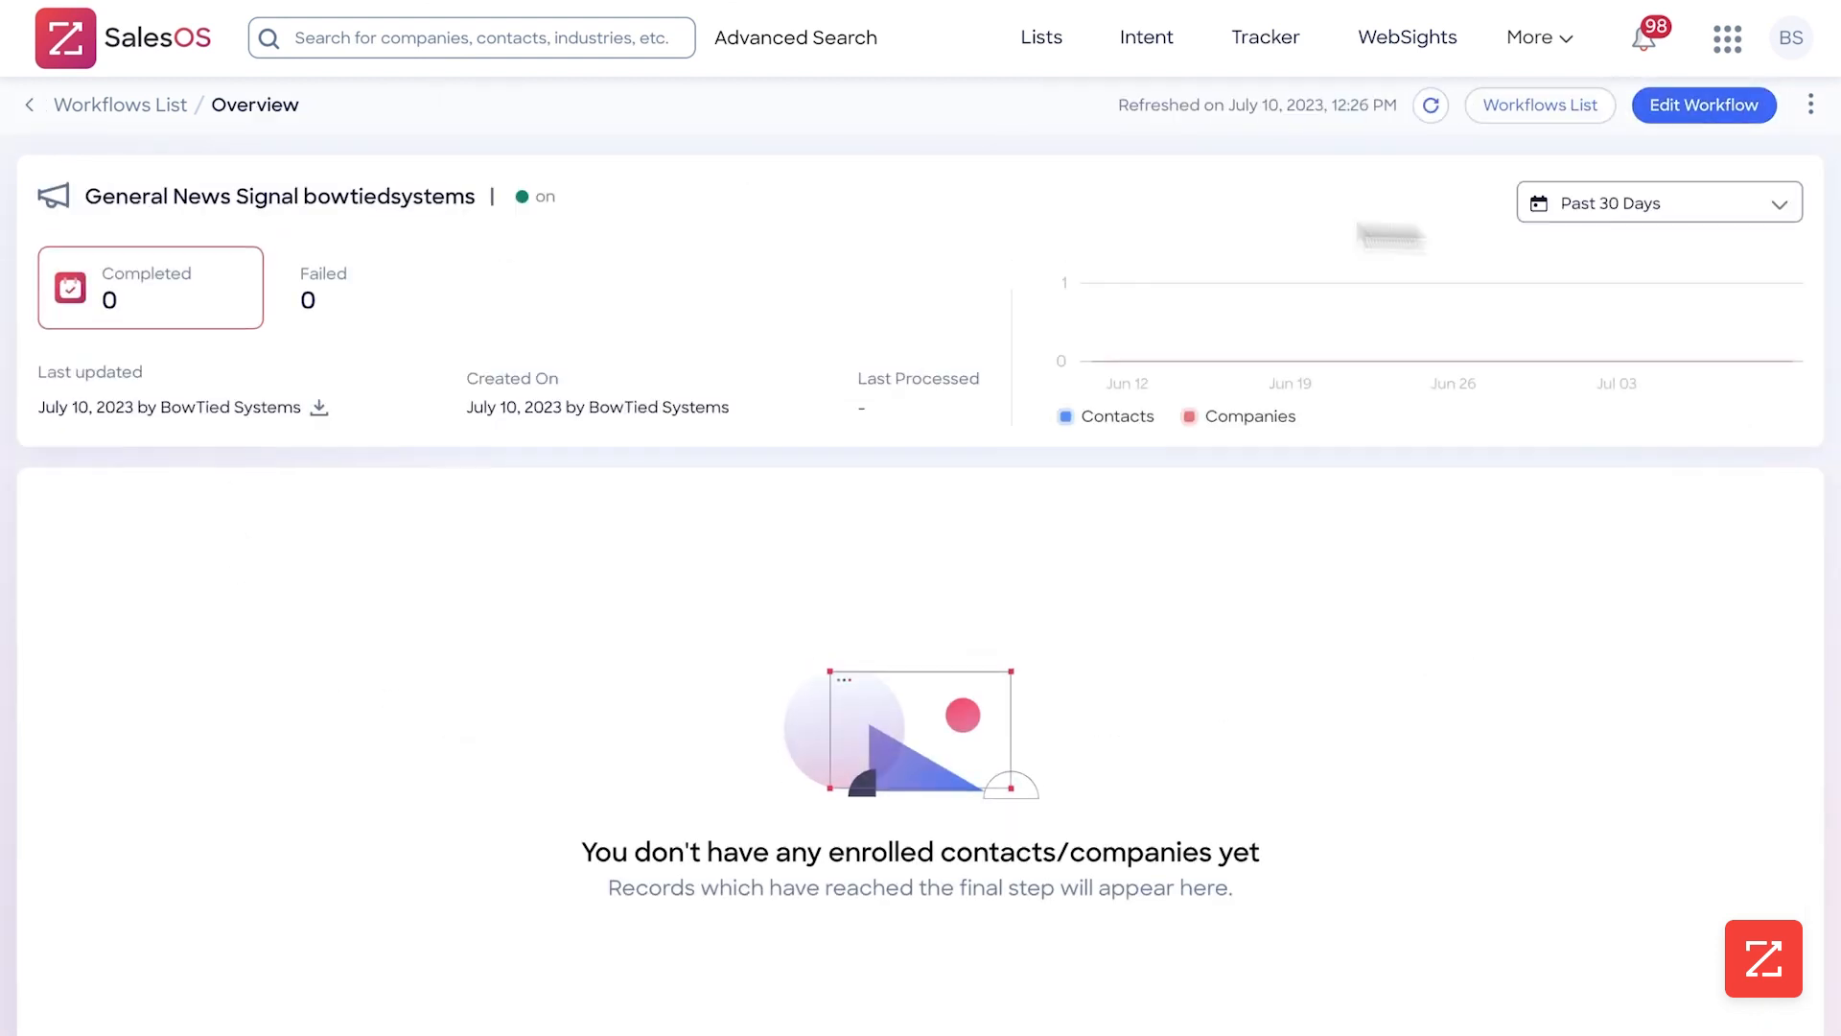
mouse_move(1252, 369)
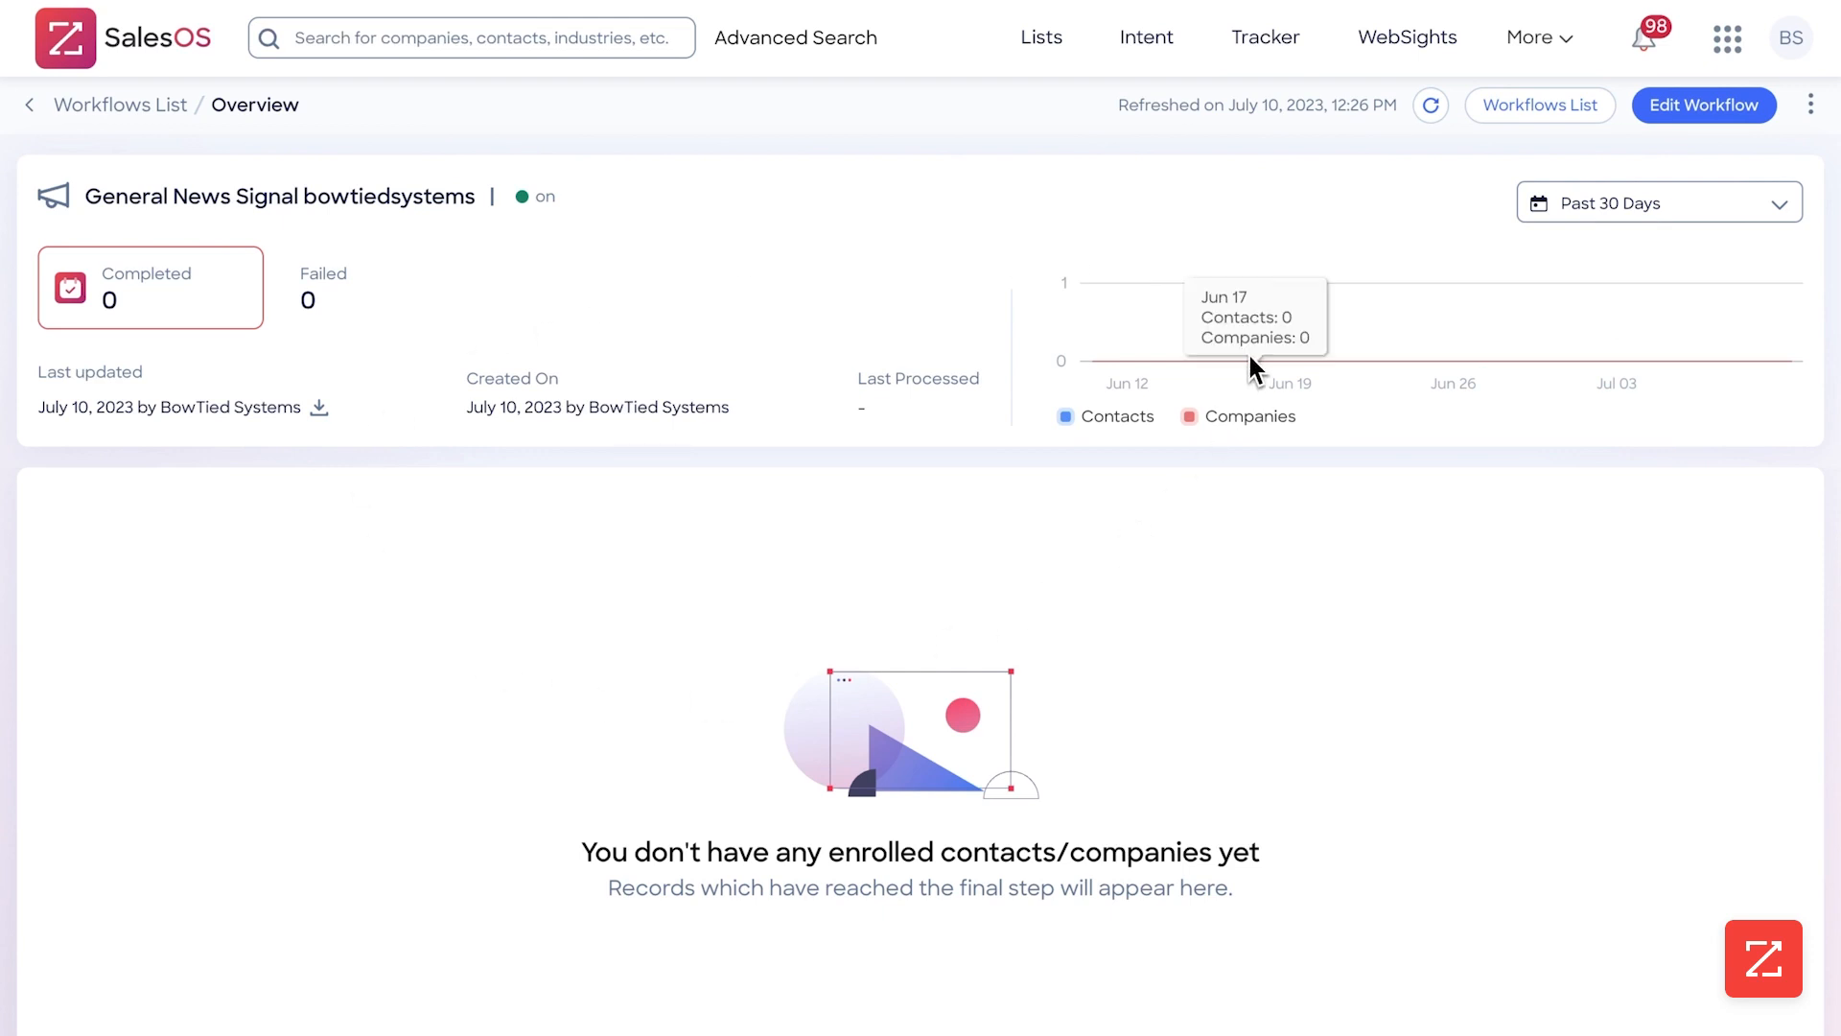
left_click_drag(85, 197, 251, 205)
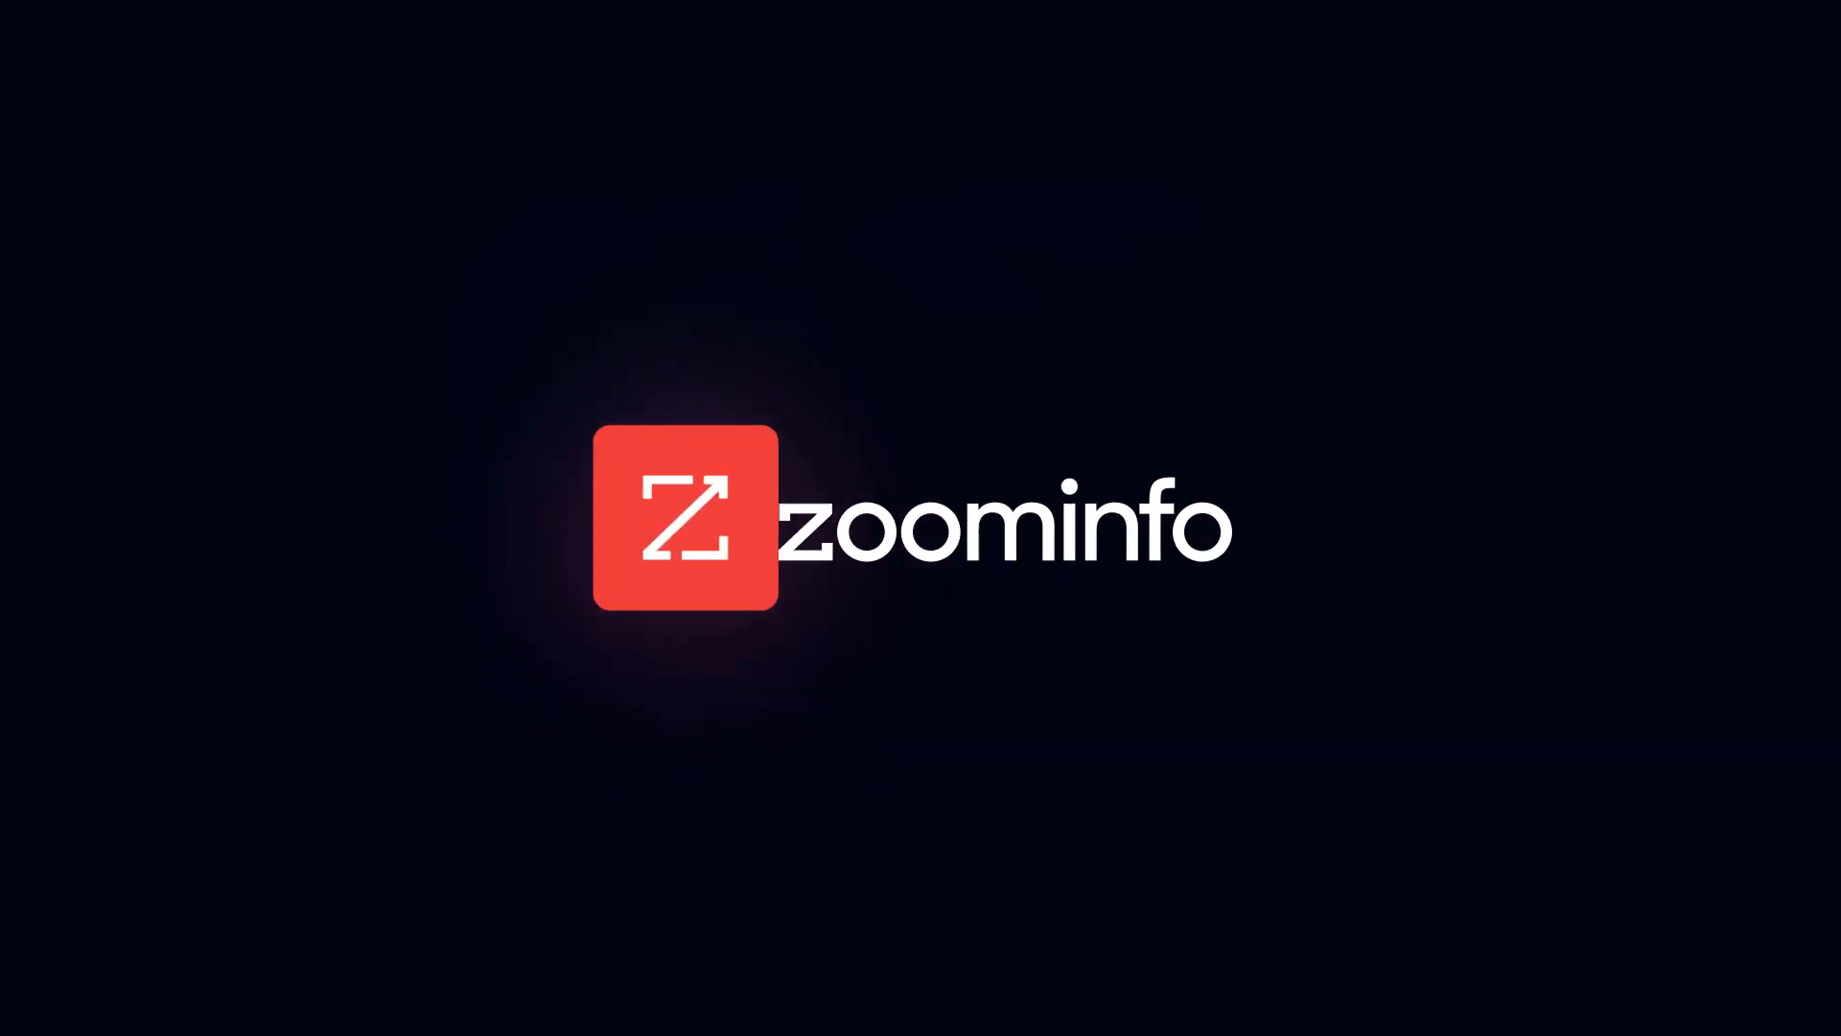